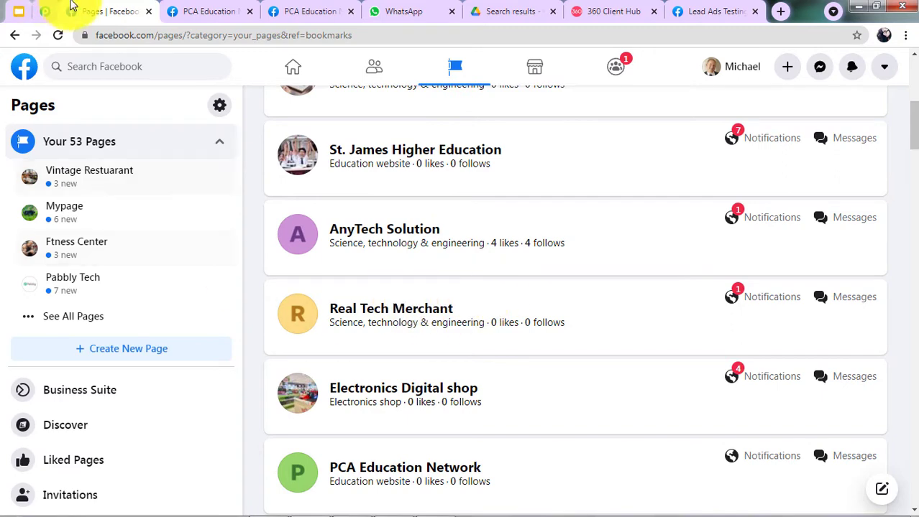
- Open the Instant Forms list for the PCA Education Network page in Facebook Business Suite
left_click(189, 10)
scroll(334, 120, "up", 3)
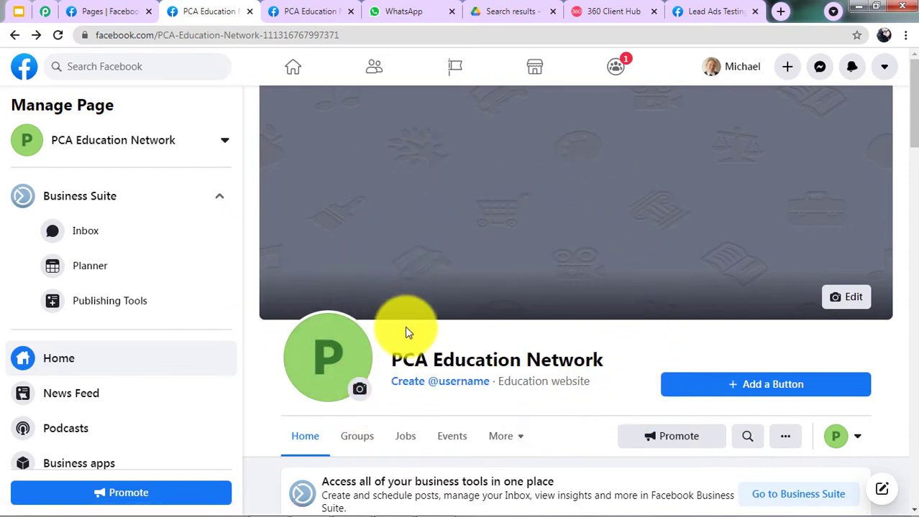
left_click(306, 11)
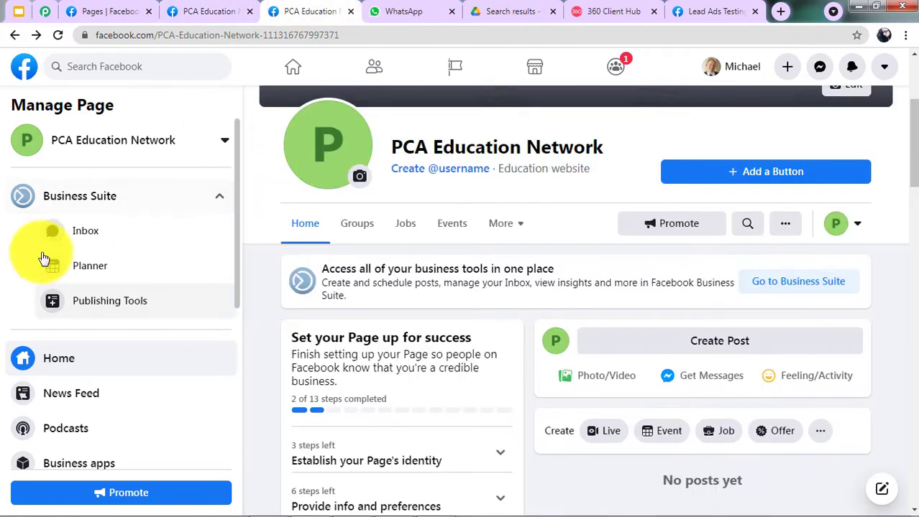
left_click(76, 301)
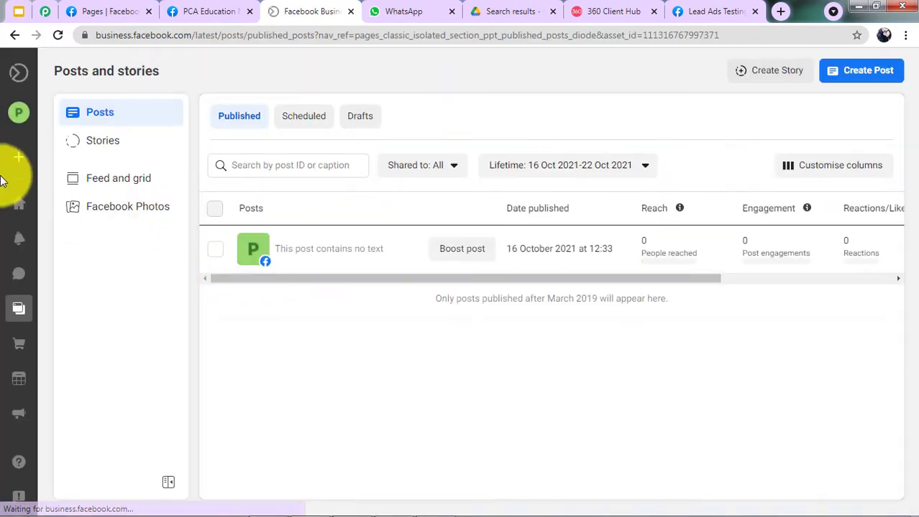
mouse_move(28, 96)
scroll(43, 397, "down", 2)
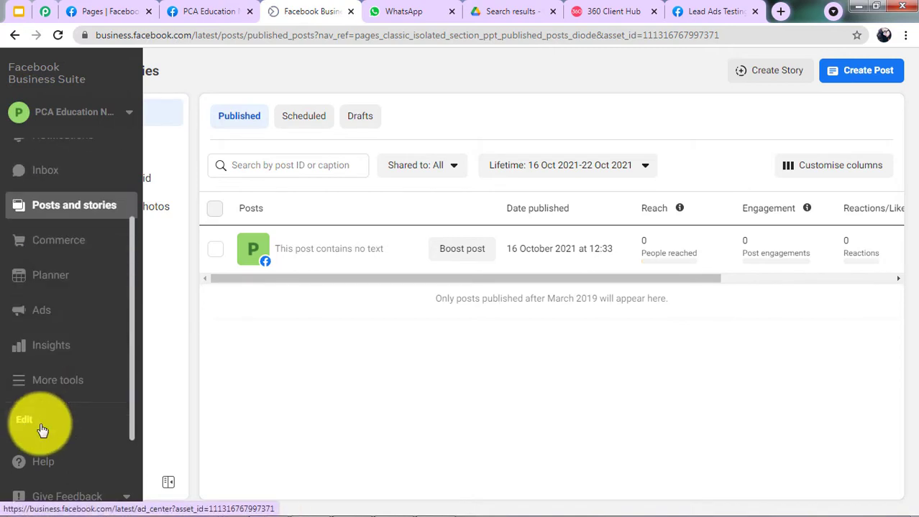
left_click(41, 383)
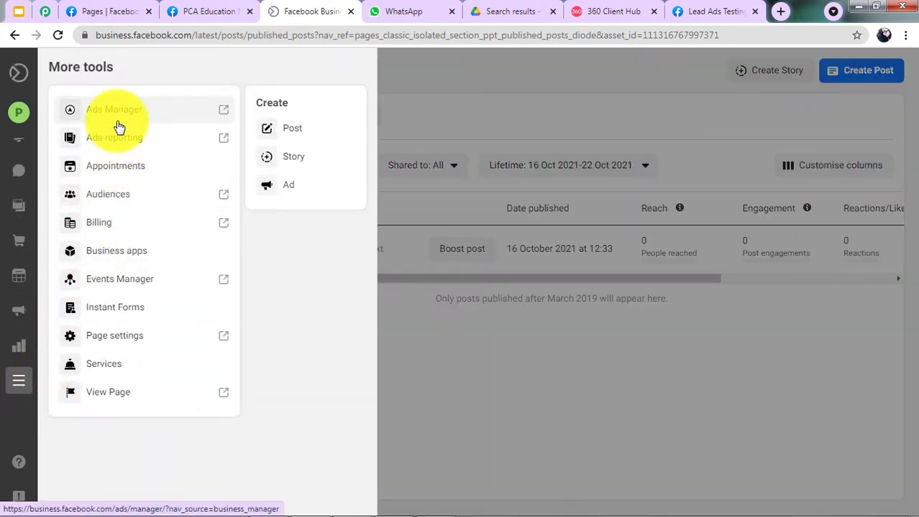
left_click(109, 310)
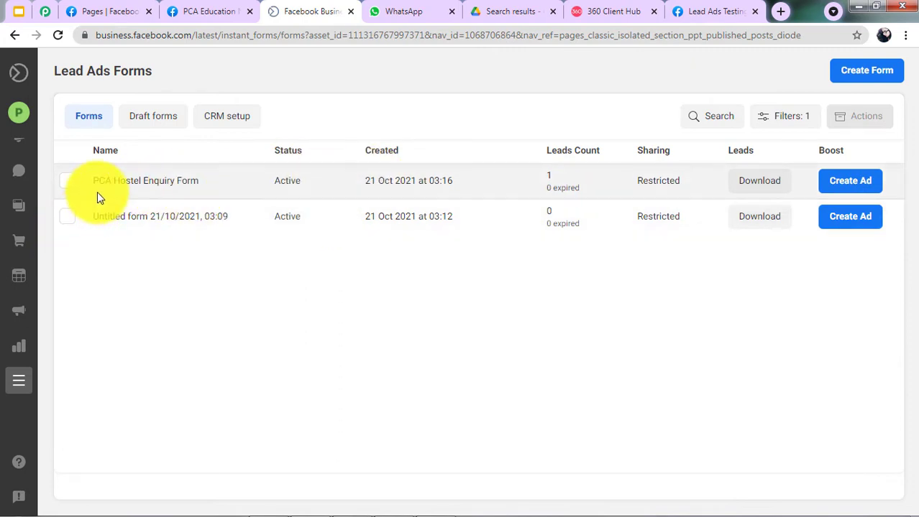
- Open the details of the PCA Hostel Enquiry Form and bring up its test form for a new submission
left_click(306, 185)
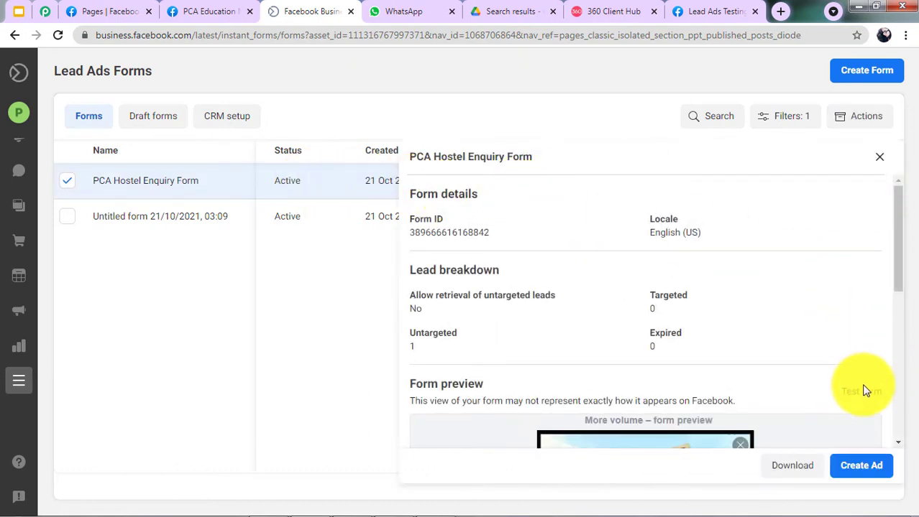
left_click(854, 397)
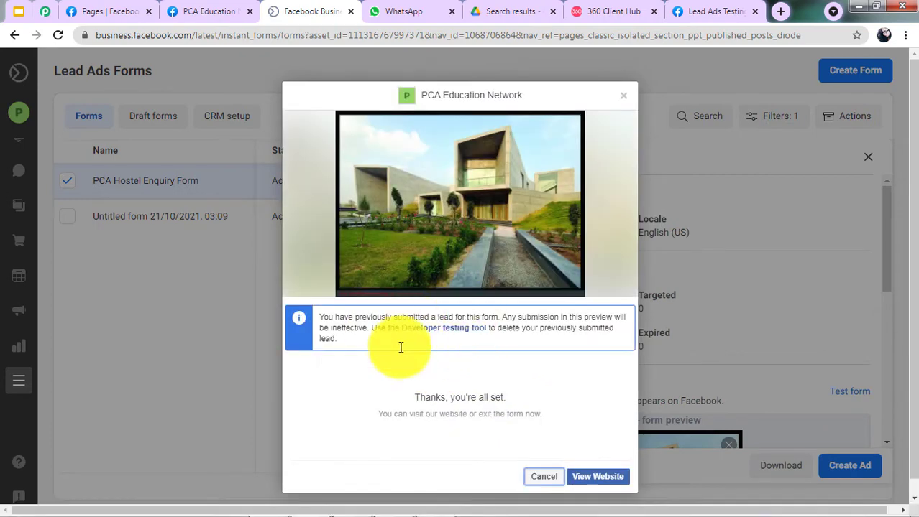
left_click(538, 477)
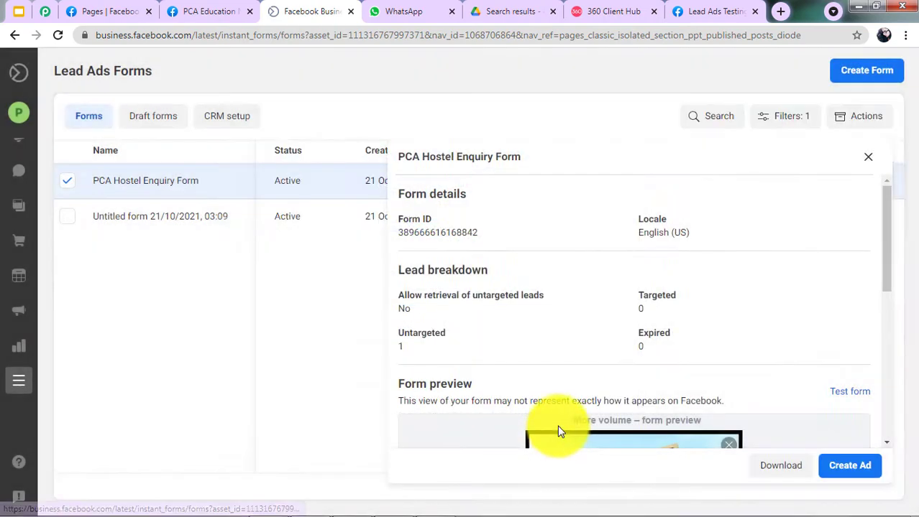
left_click(558, 426)
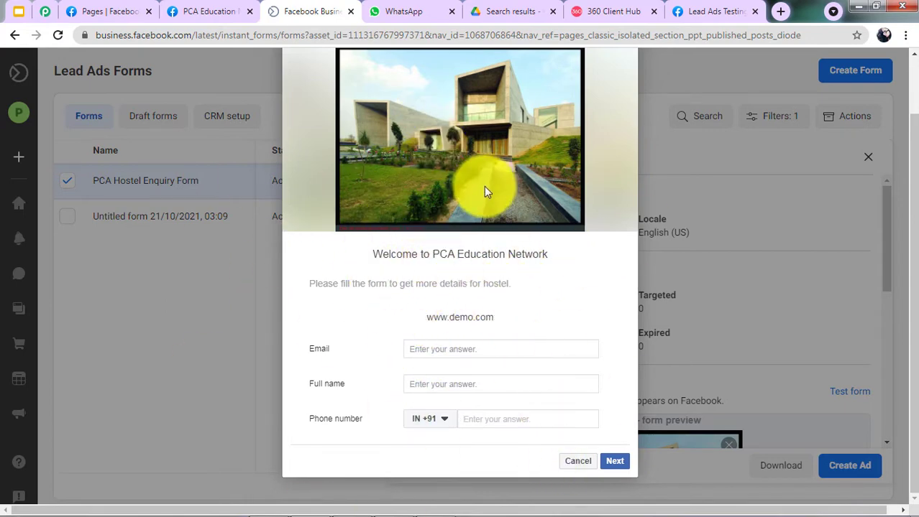
- Check the WhatsApp Web chat list before submitting a lead, and return to the test form in Business Suite
left_click(403, 7)
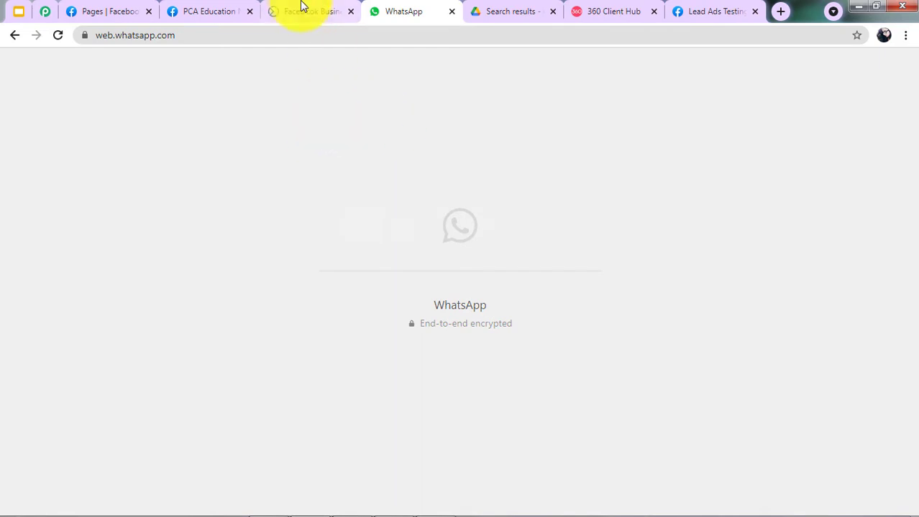
left_click(301, 8)
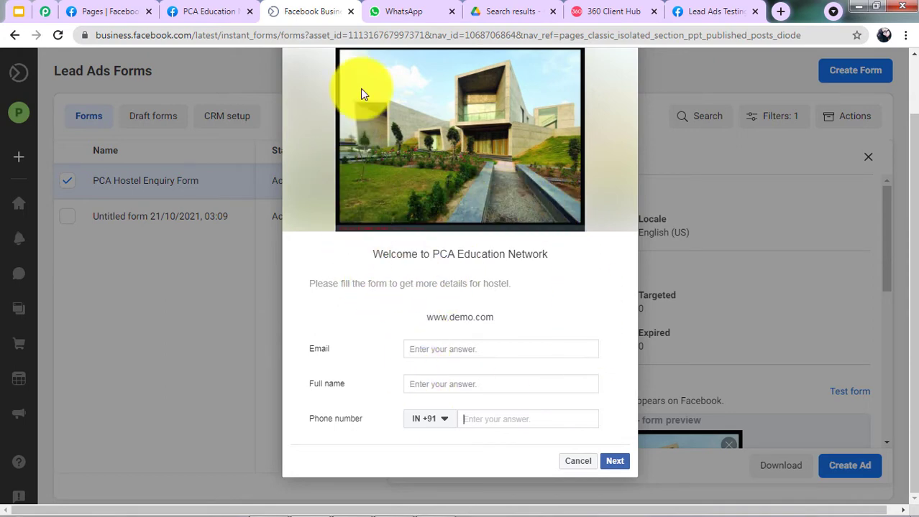
left_click(404, 8)
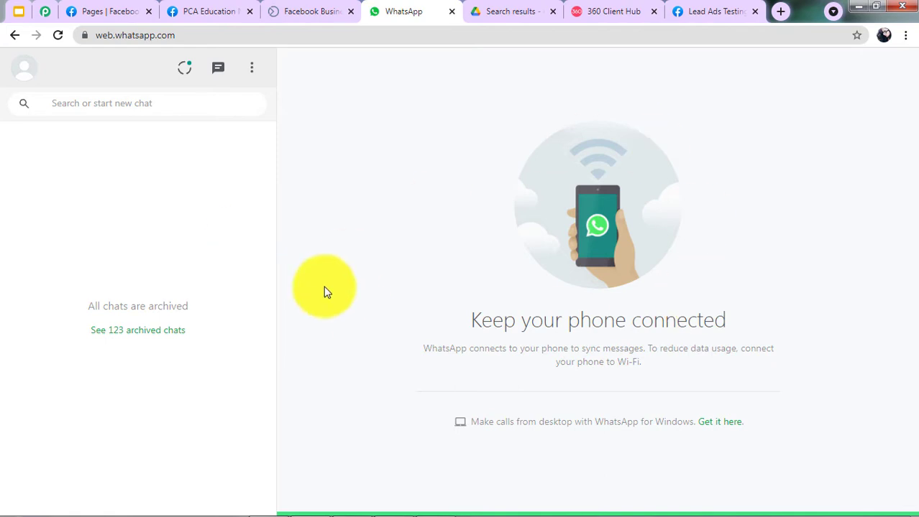
left_click(309, 11)
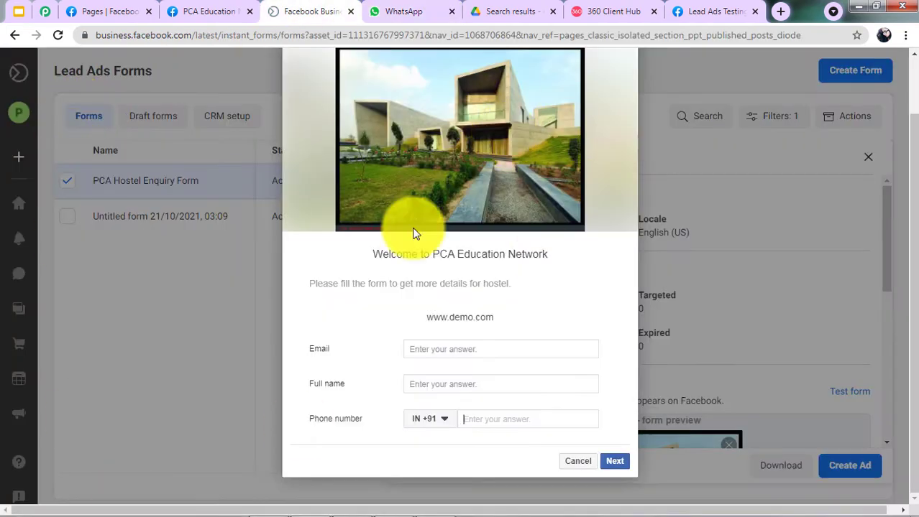
- Fill in the test lead's email, full name and phone number with country code IN +91, and submit the form
left_click(480, 352)
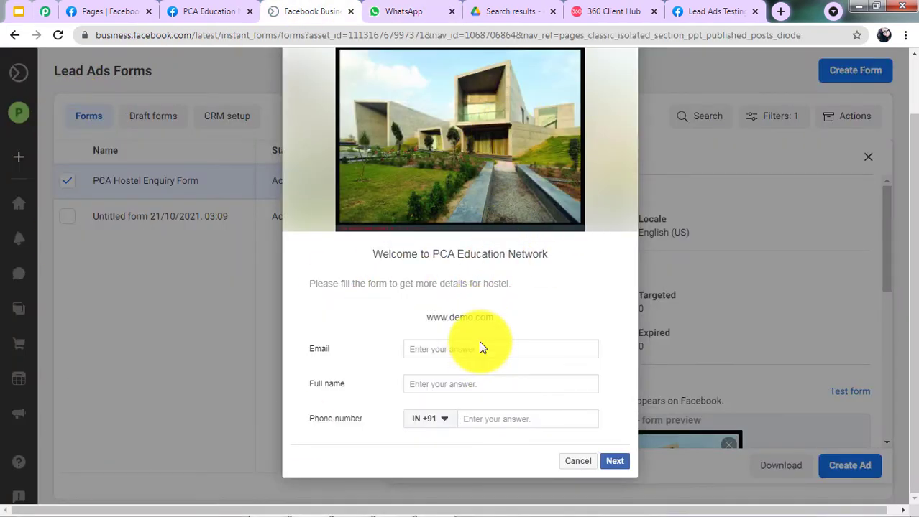
type("t")
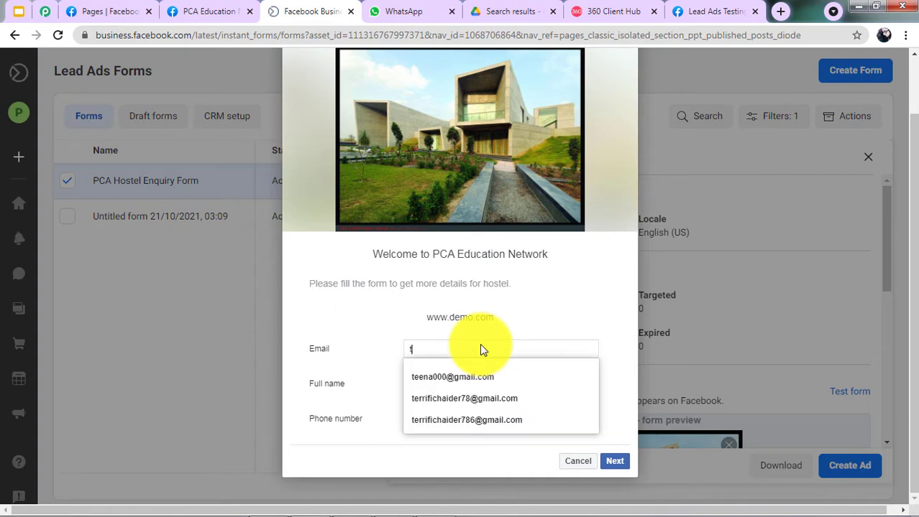
left_click(475, 377)
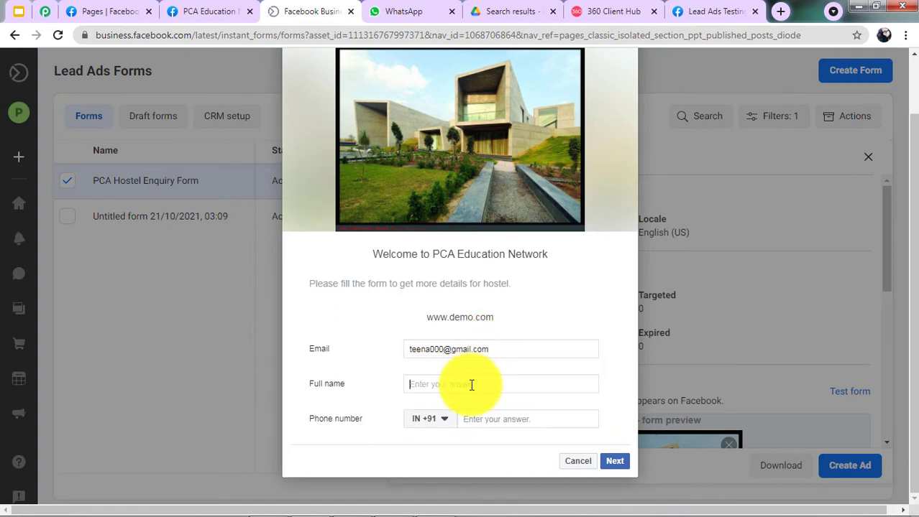
left_click(472, 385)
type("t")
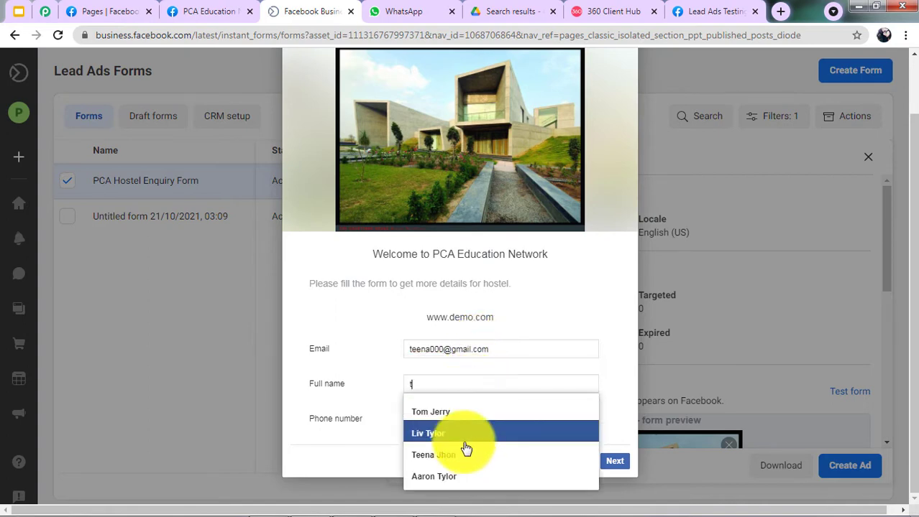
left_click(460, 448)
left_click(480, 417)
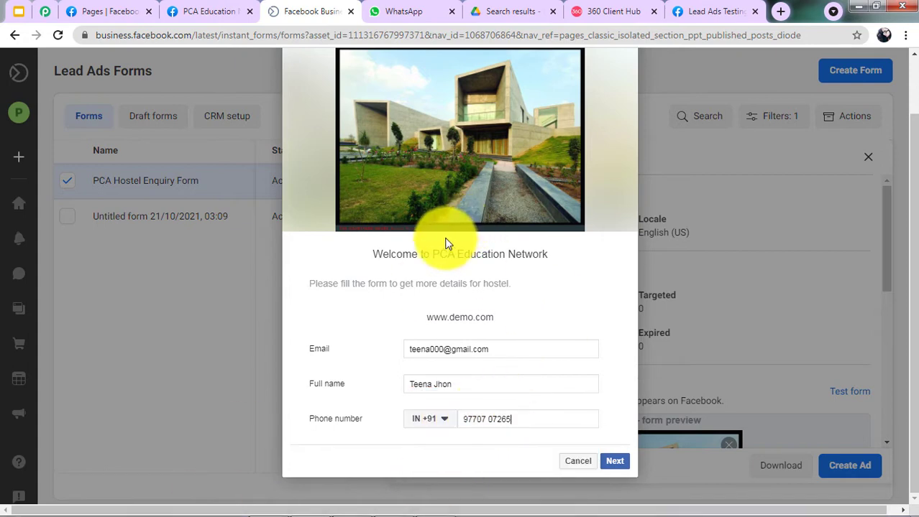
left_click(616, 462)
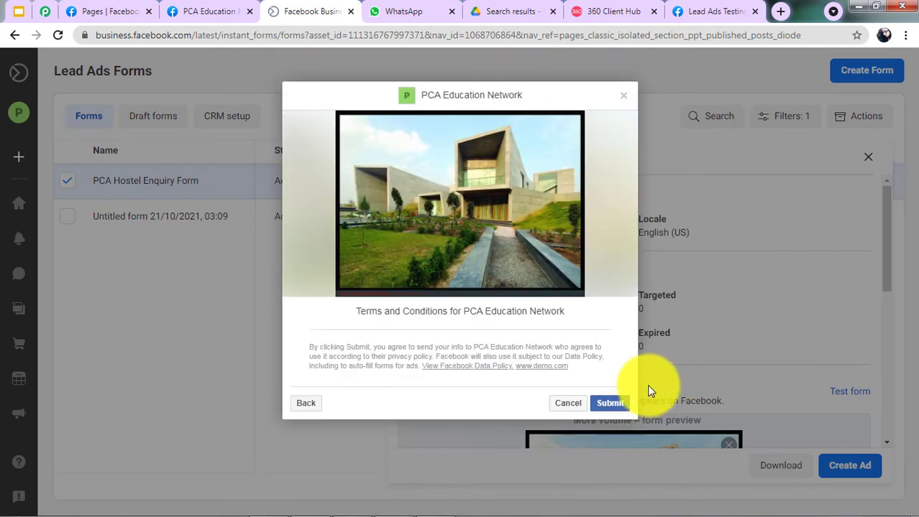
left_click(608, 414)
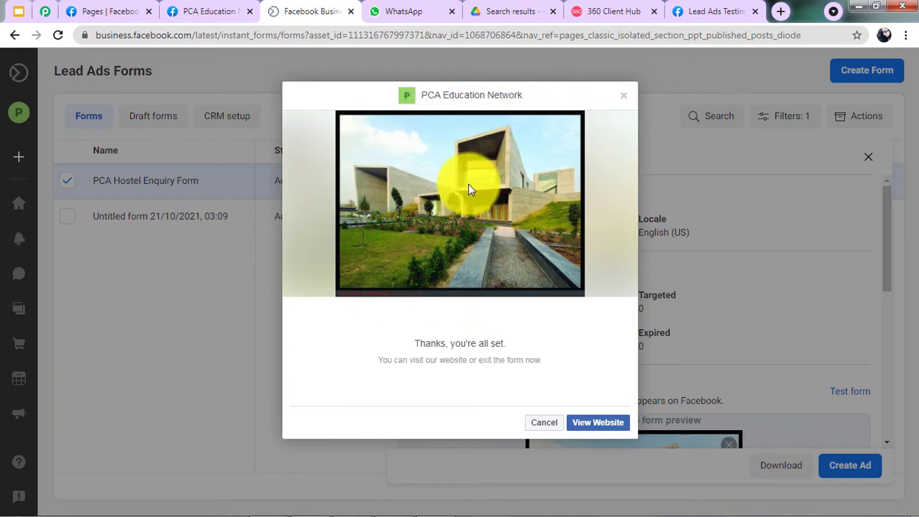
- Read the new PCA Education Network message in WhatsApp Web and look through the PCA.pdf brochure linked in it on Google Drive
left_click(386, 7)
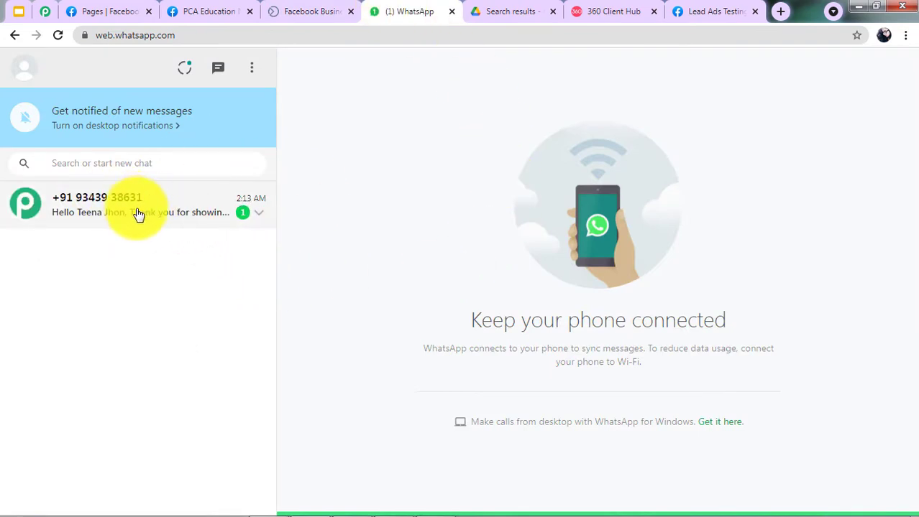
left_click(79, 209)
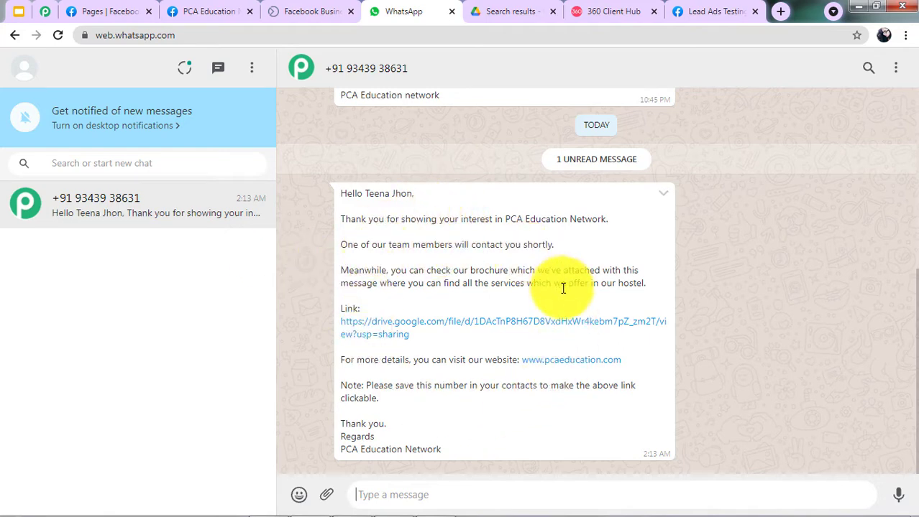
left_click(412, 332)
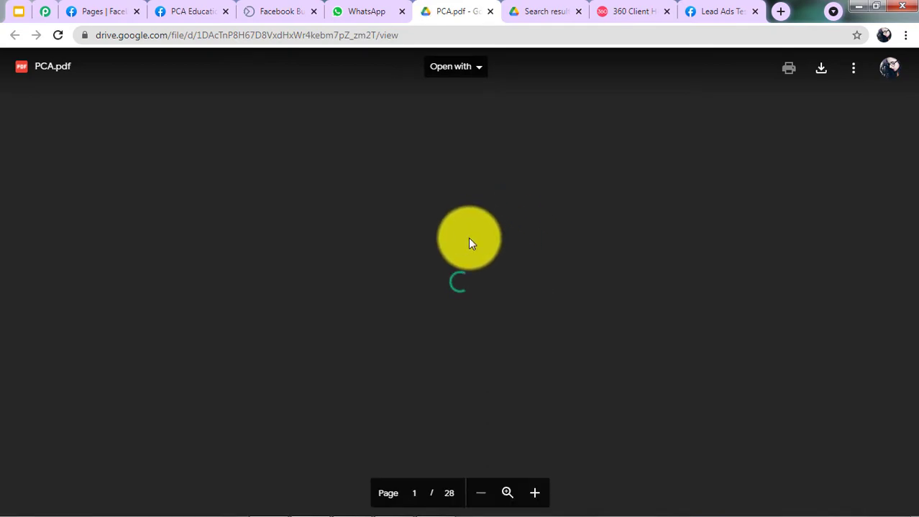
scroll(503, 295, "down", 8)
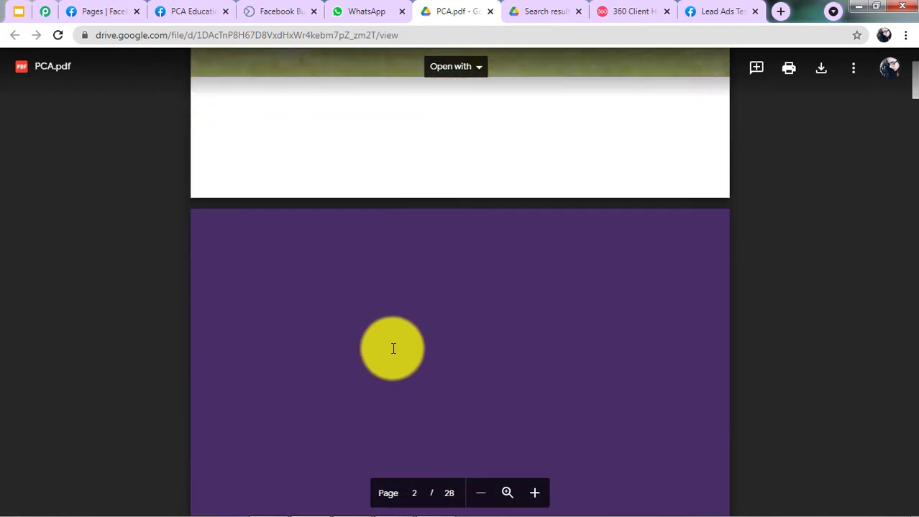
scroll(393, 349, "down", 7)
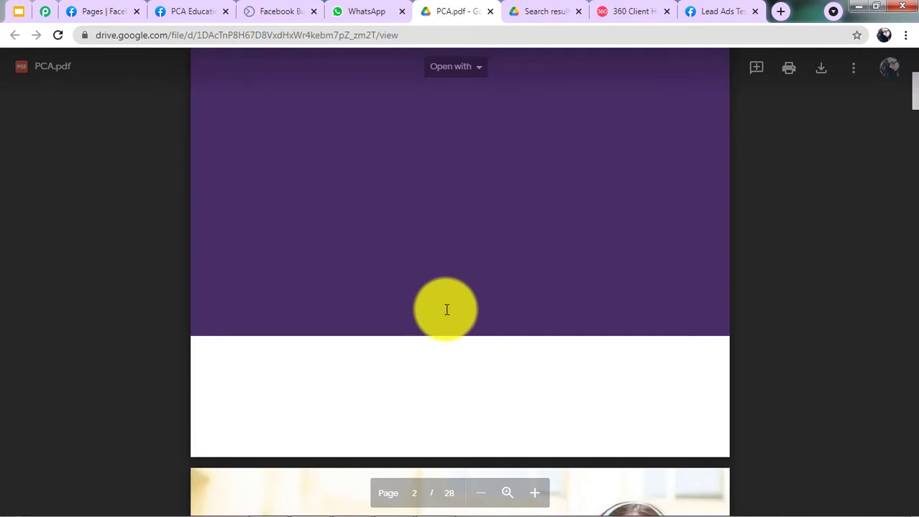
scroll(446, 310, "down", 4)
scroll(440, 276, "up", 7)
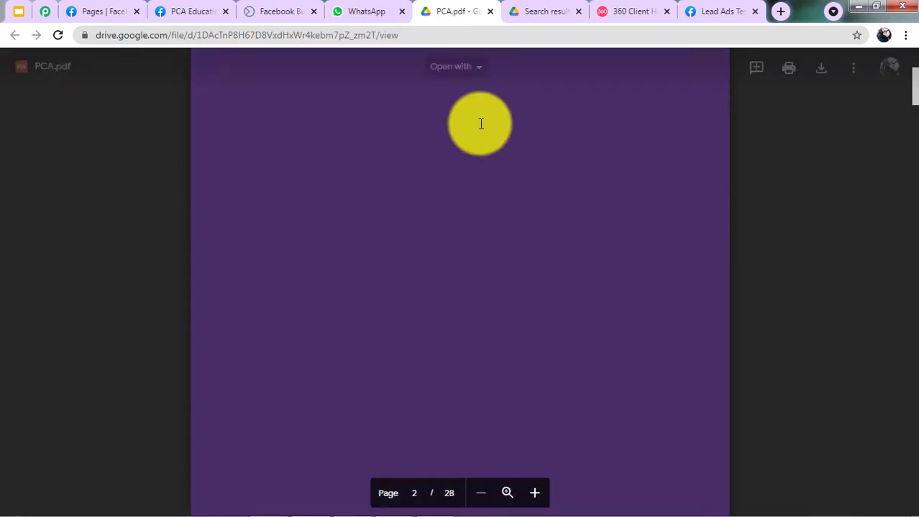
left_click(535, 7)
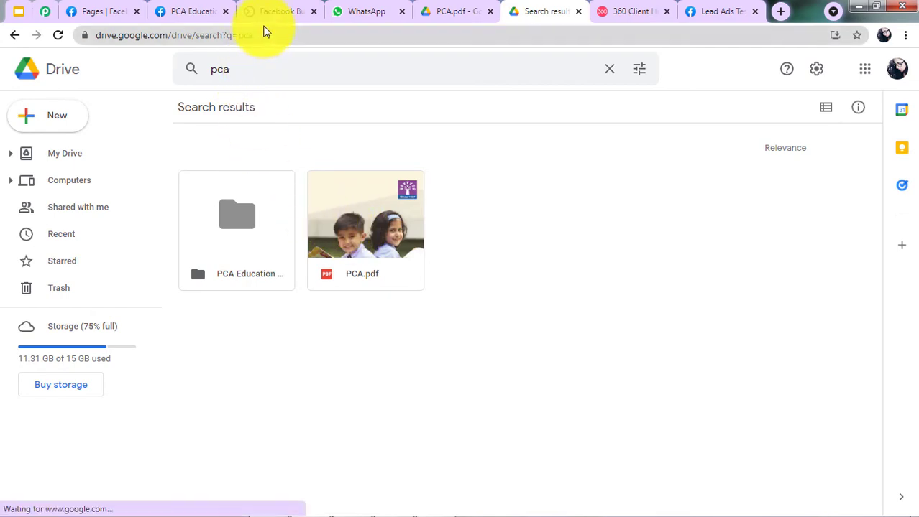
- Close the submitted test form and the PCA Hostel Enquiry Form details in Business Suite, rechecking the message in WhatsApp Web
left_click(280, 10)
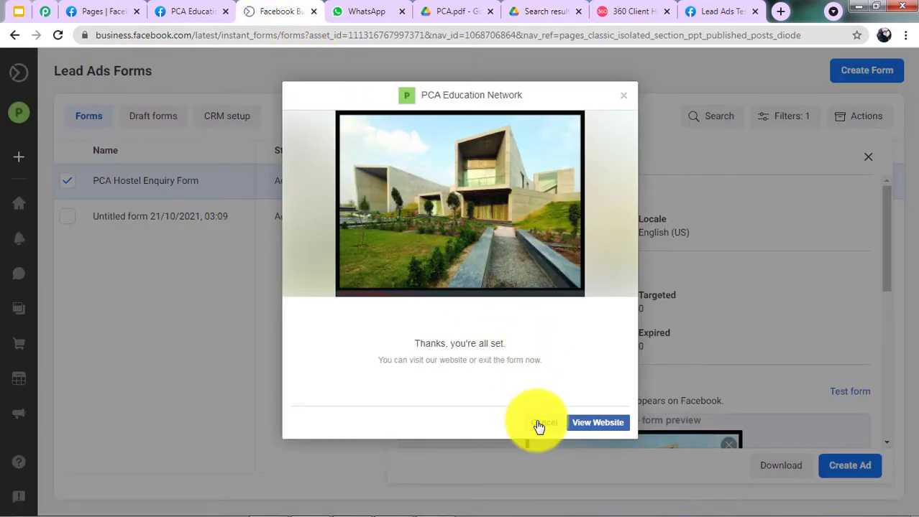
left_click(541, 424)
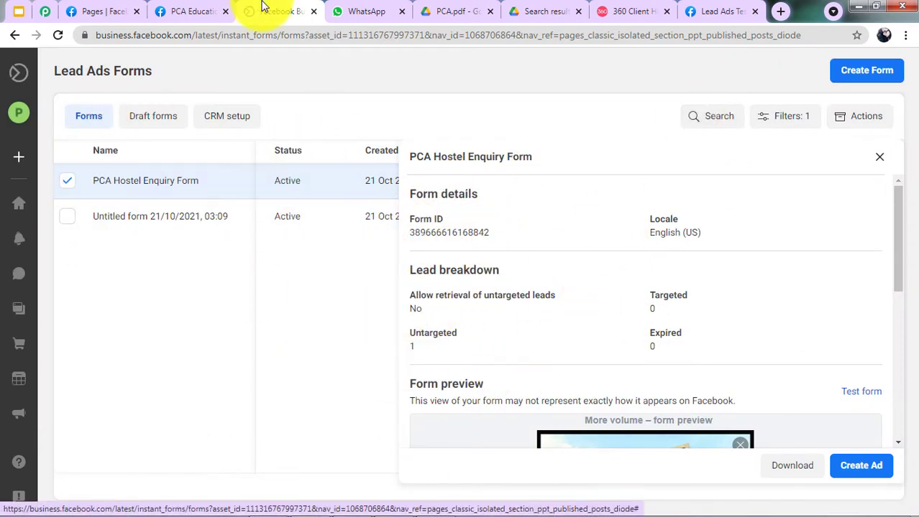
left_click(365, 11)
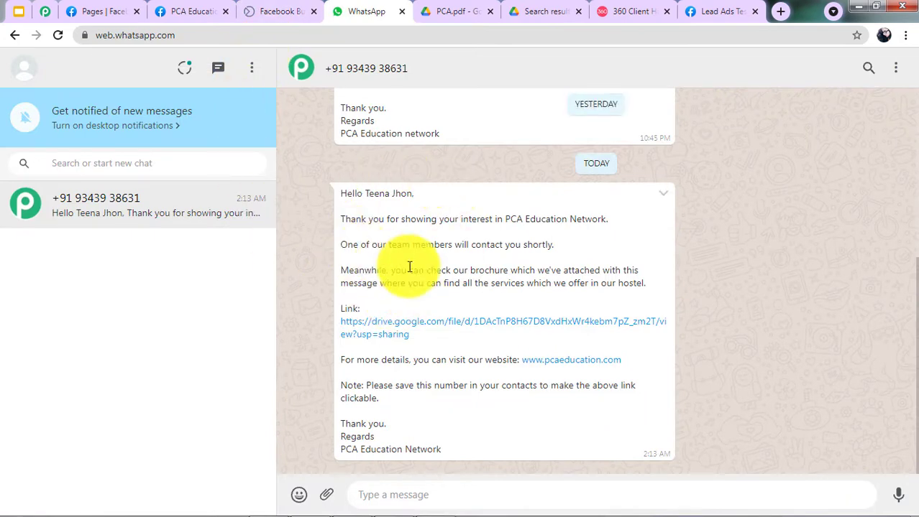
left_click(273, 8)
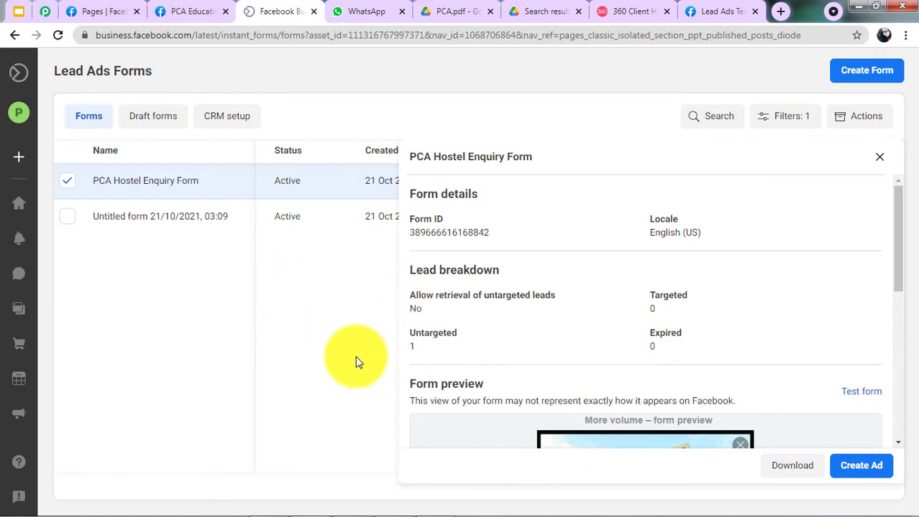
left_click(879, 157)
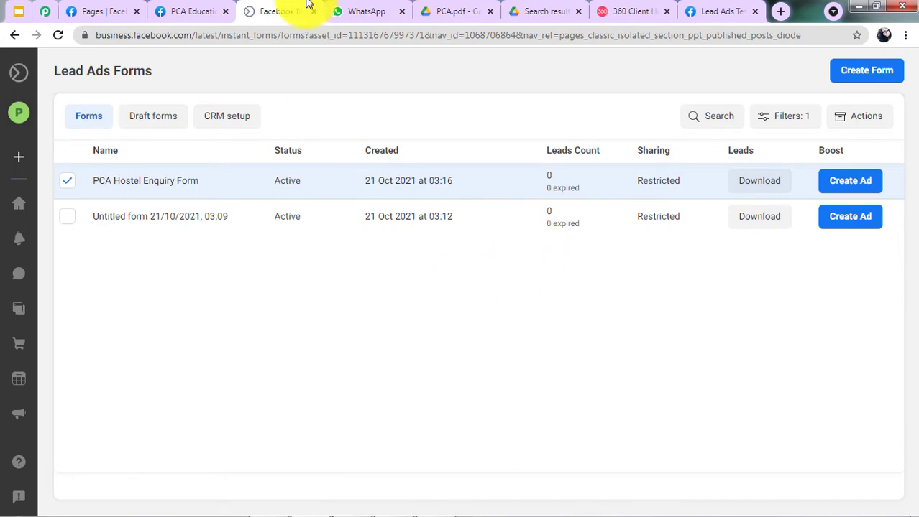
left_click(334, 7)
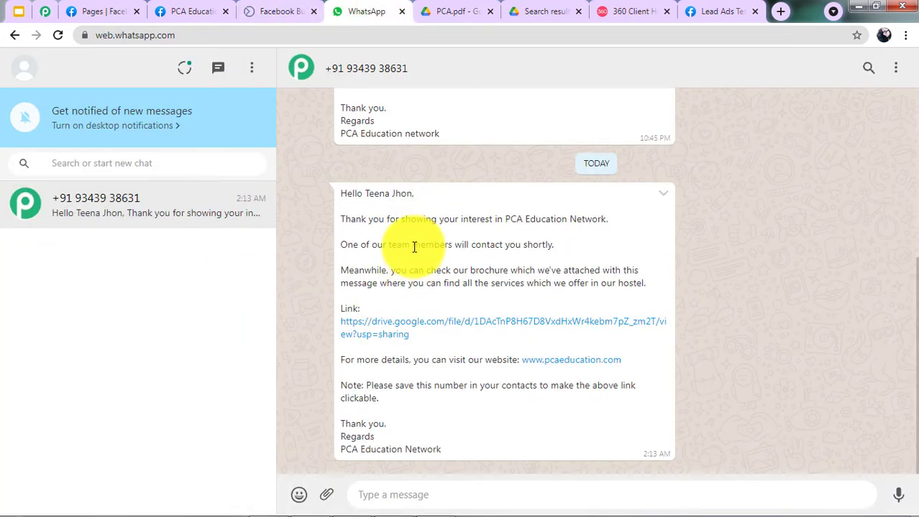
left_click(287, 8)
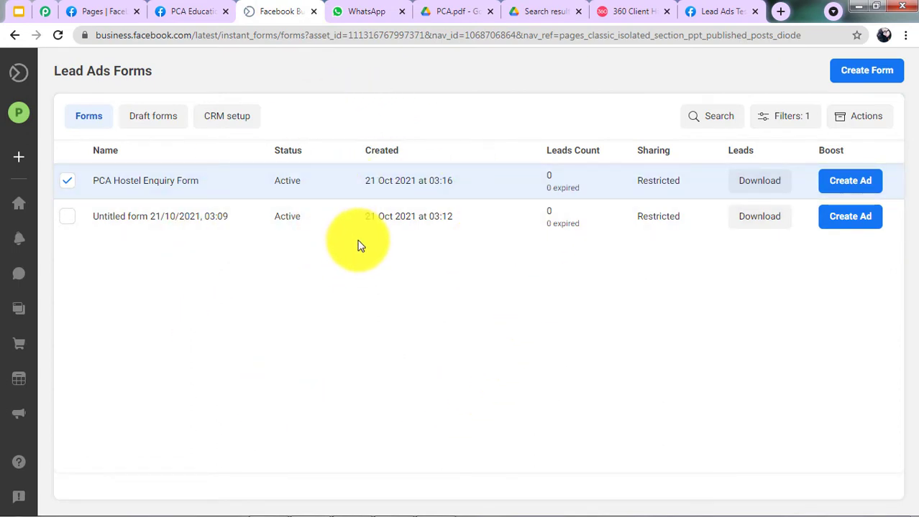
- Recheck the PCA Education Network message in WhatsApp Web and return to the Lead Ads Forms list in Business Suite
left_click(360, 12)
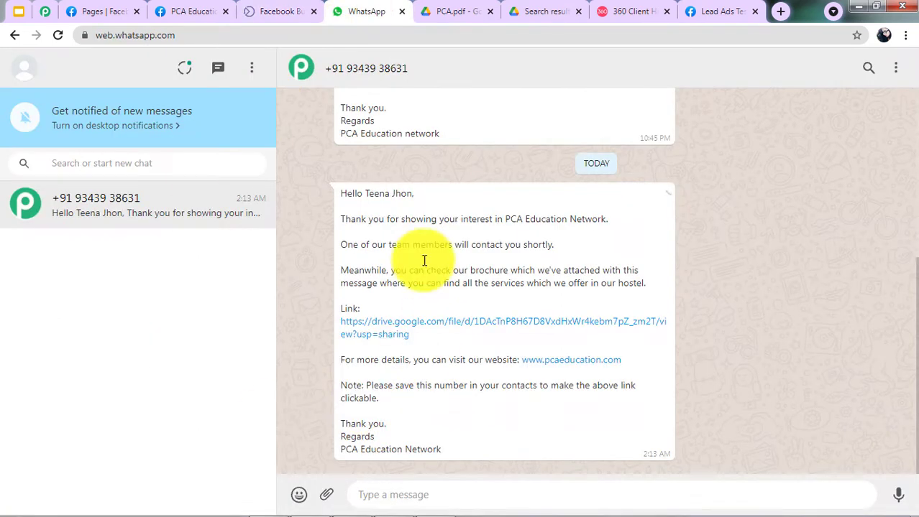
left_click(248, 11)
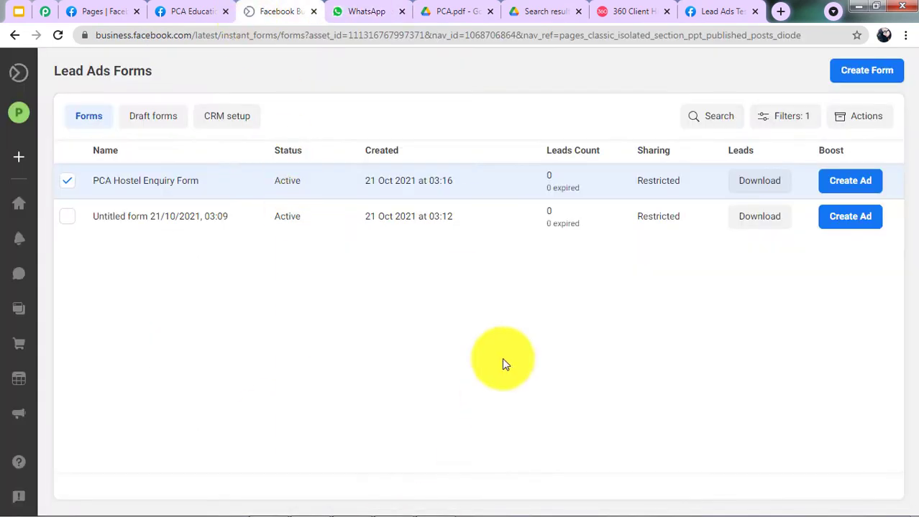
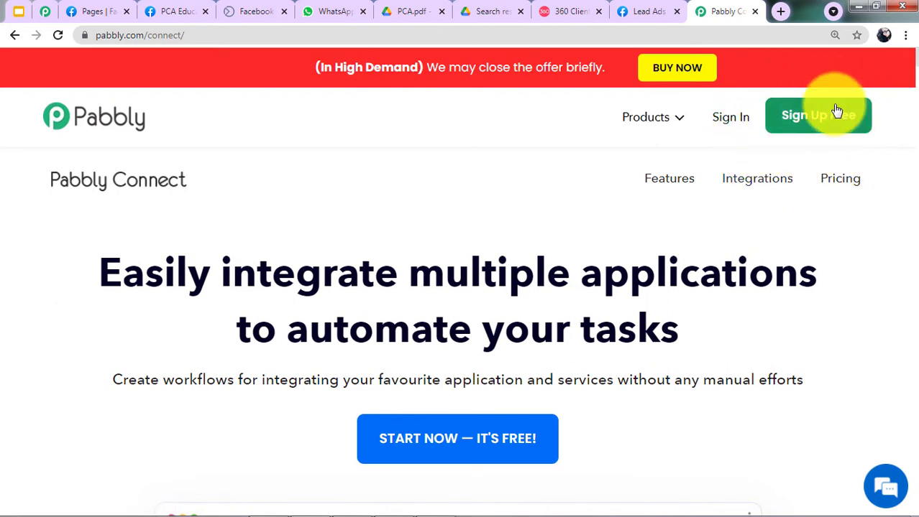
- Sign in to the Pabbly account from the Pabbly Connect site and access Pabbly Connect from its apps
left_click(727, 128)
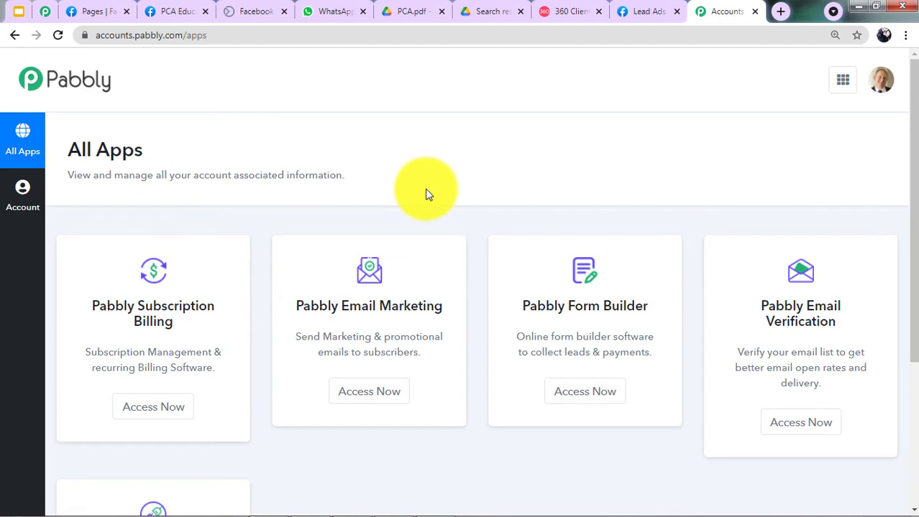
scroll(431, 196, "down", 3)
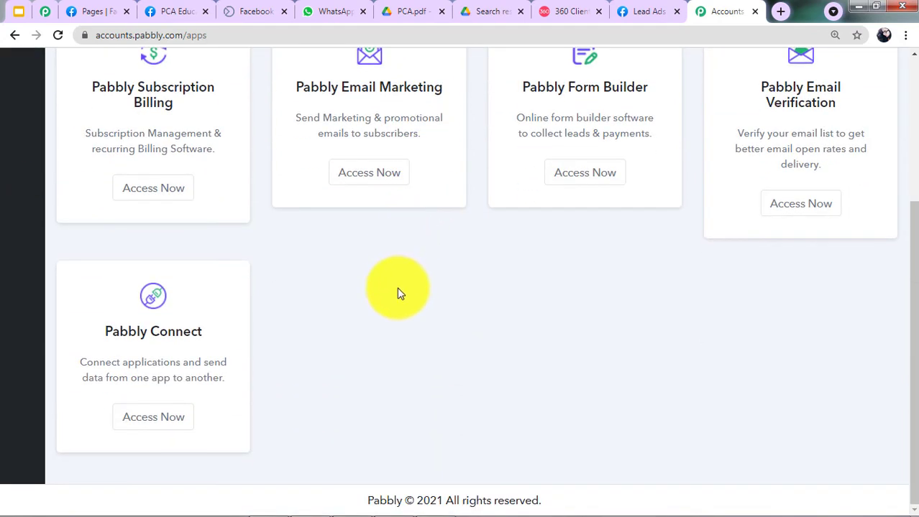
left_click(148, 421)
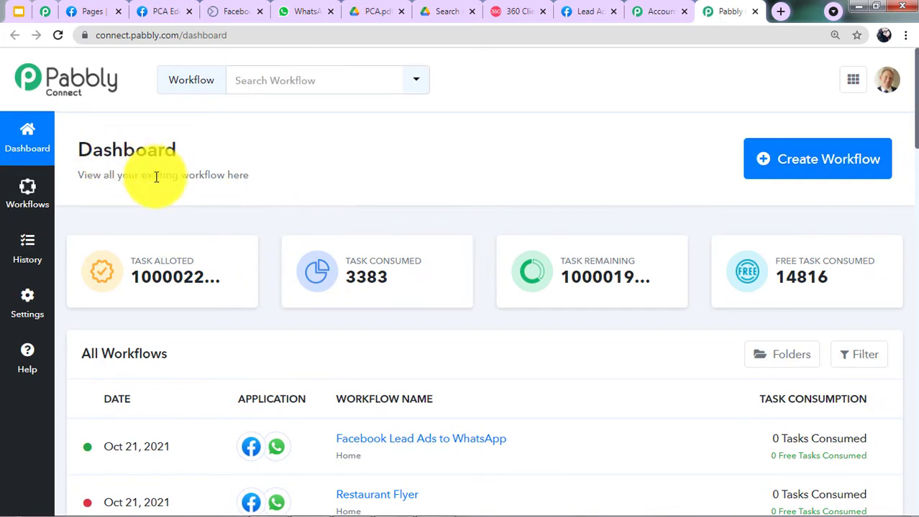
- Create a workflow named "Facebook Lead Ad Forms to WhatsApp"
left_click(834, 169)
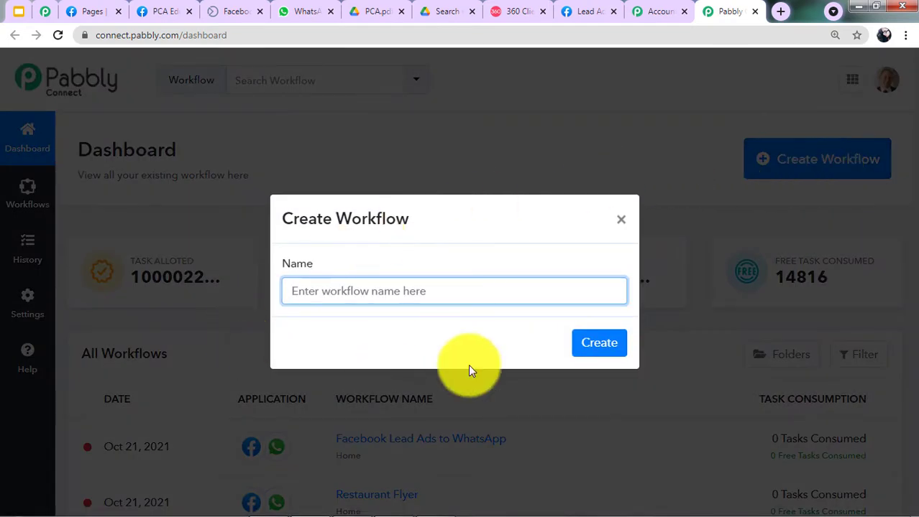
mouse_move(615, 505)
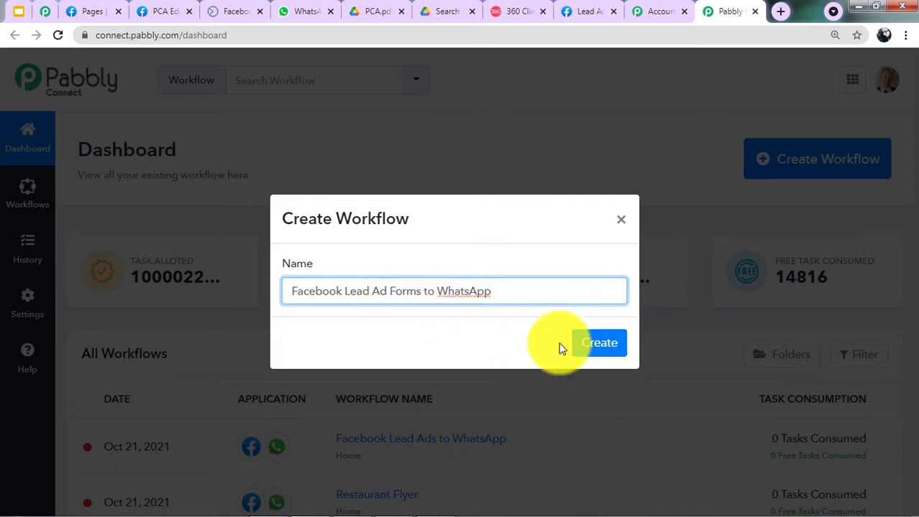
left_click(601, 345)
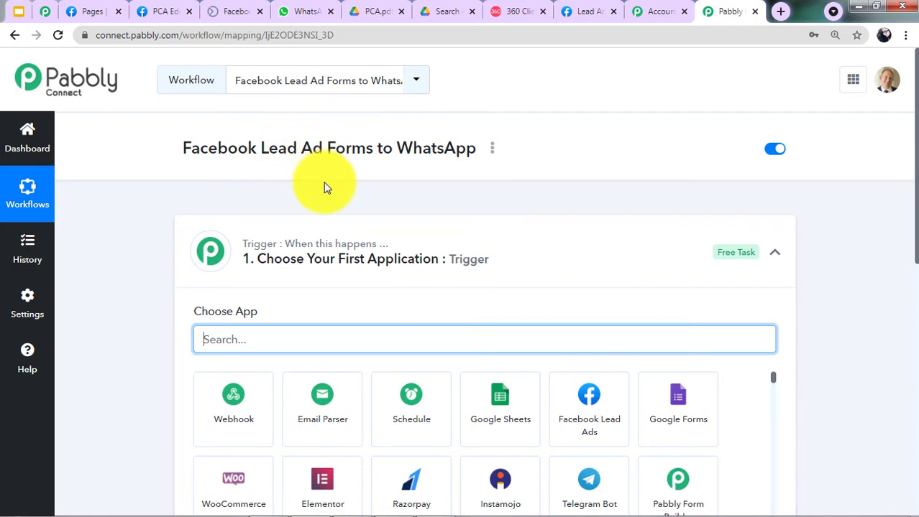
- Set the workflow's trigger application to Facebook Lead Ads with New Lead as the trigger event
left_click(775, 253)
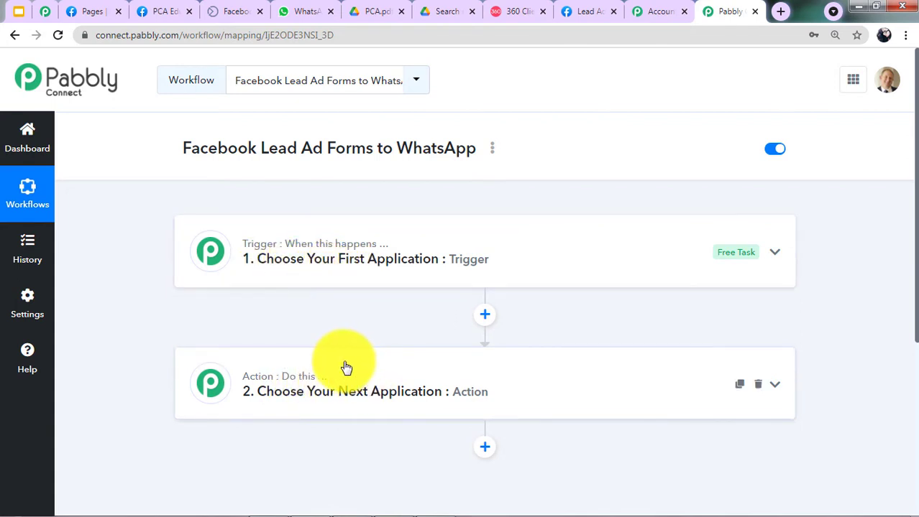
scroll(344, 367, "down", 1)
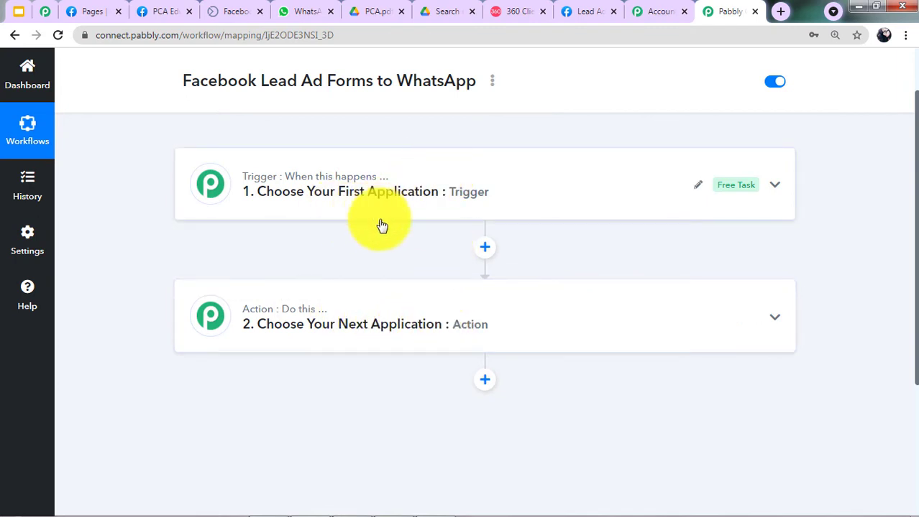
left_click(488, 194)
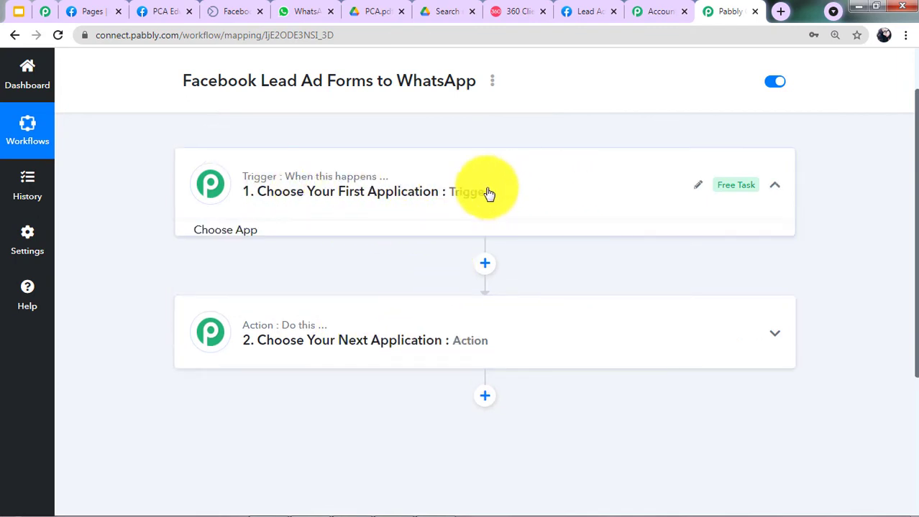
scroll(460, 230, "down", 1)
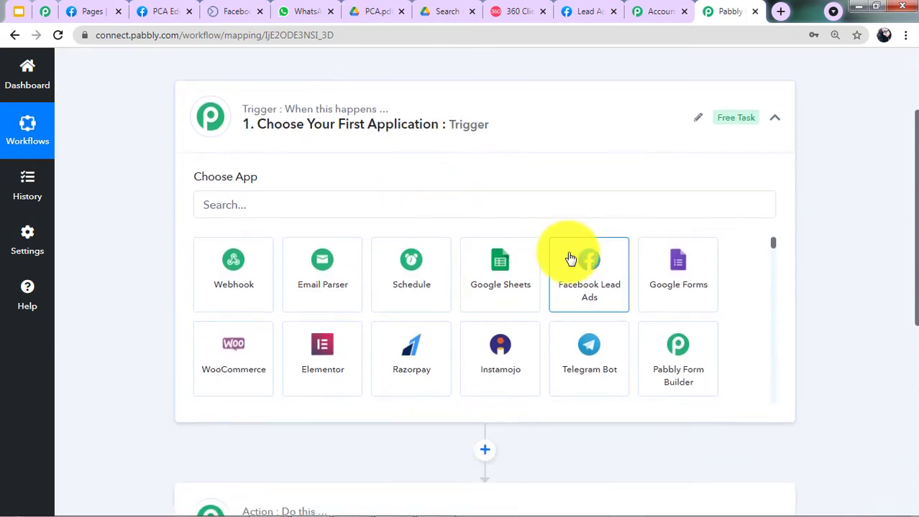
left_click(608, 277)
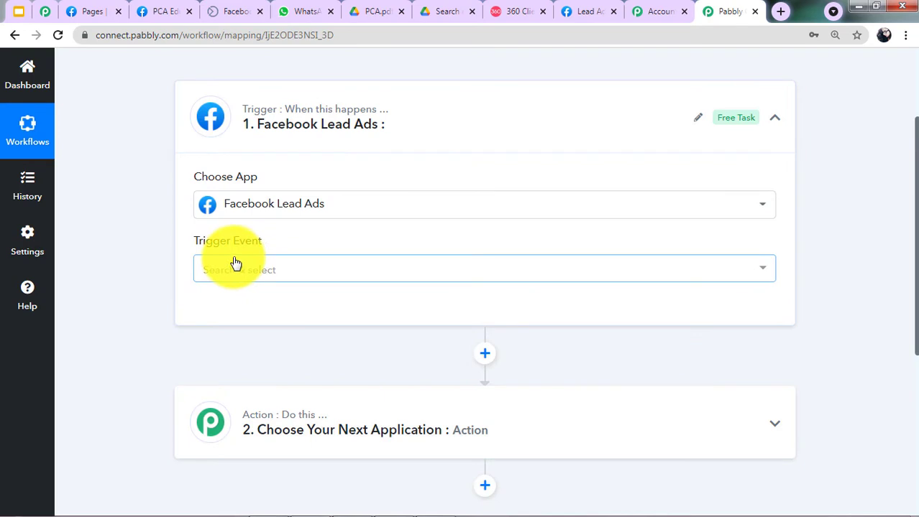
left_click(236, 265)
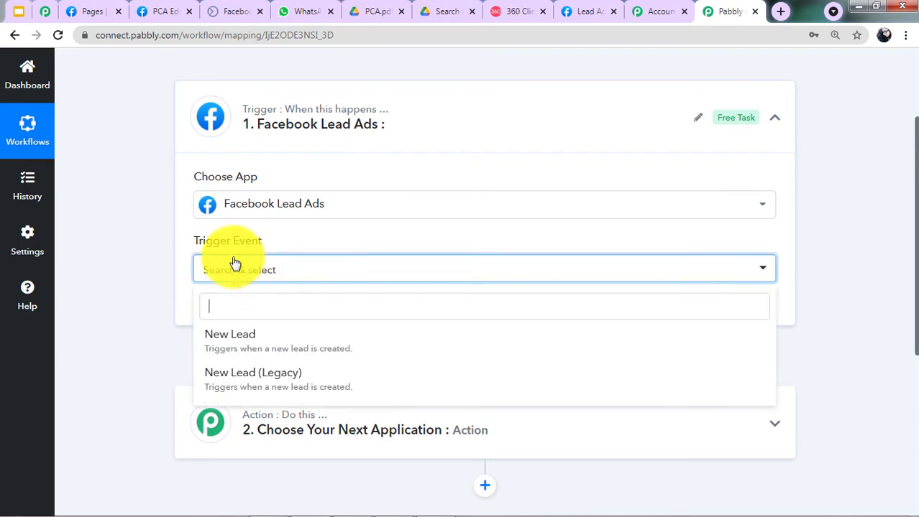
left_click(228, 345)
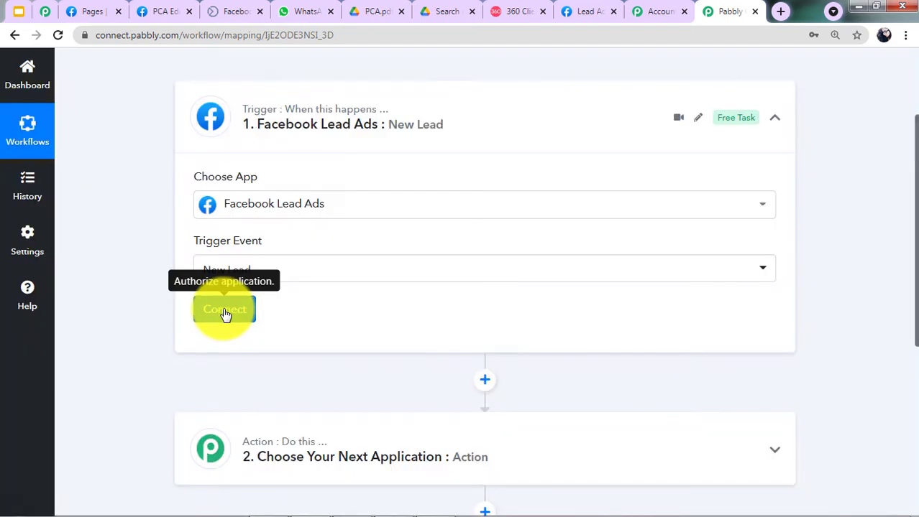
- Add a new Facebook Lead Ads connection for the trigger and authorize it
left_click(223, 311)
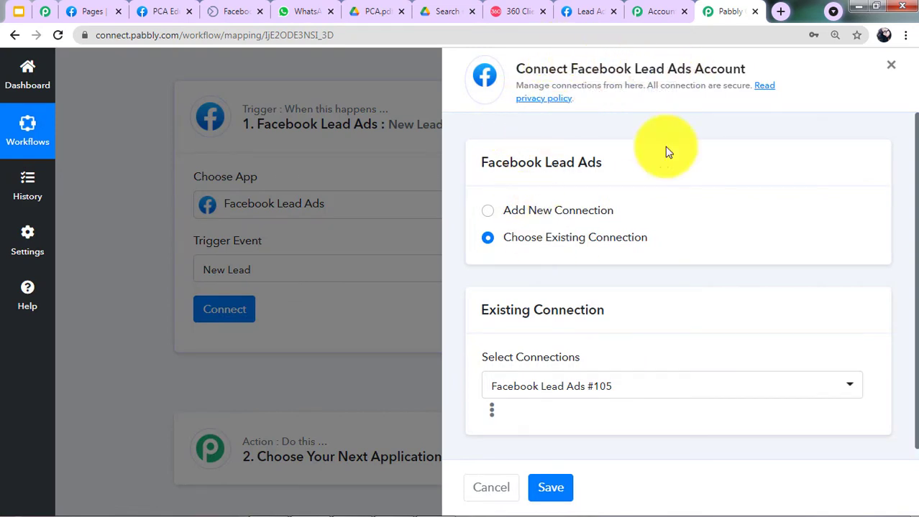
left_click(494, 219)
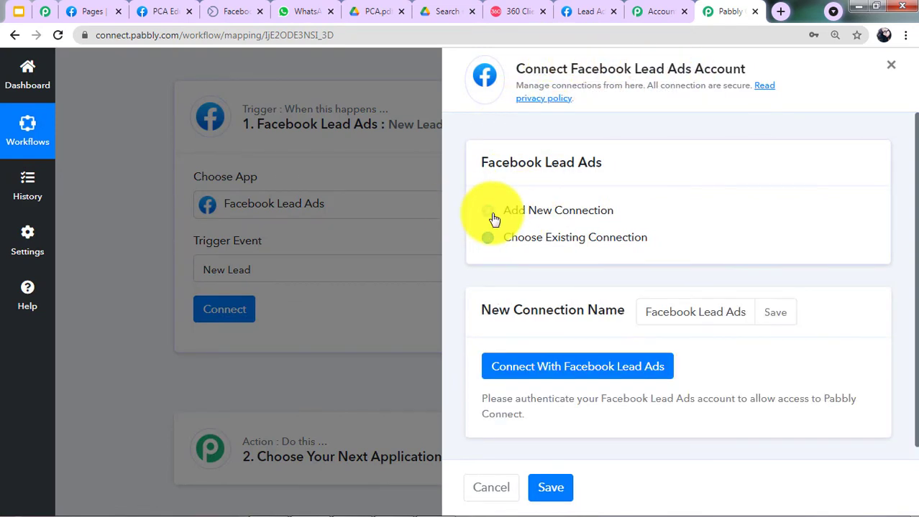
left_click(525, 375)
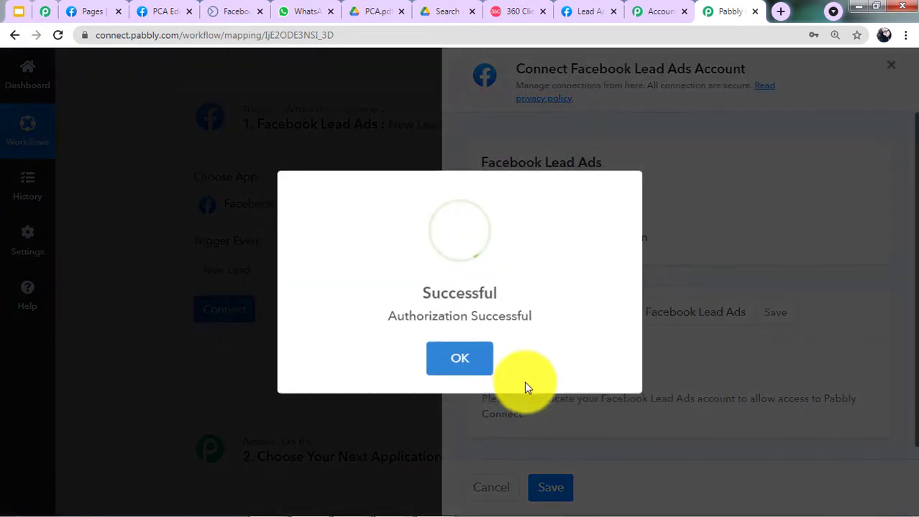
left_click(489, 376)
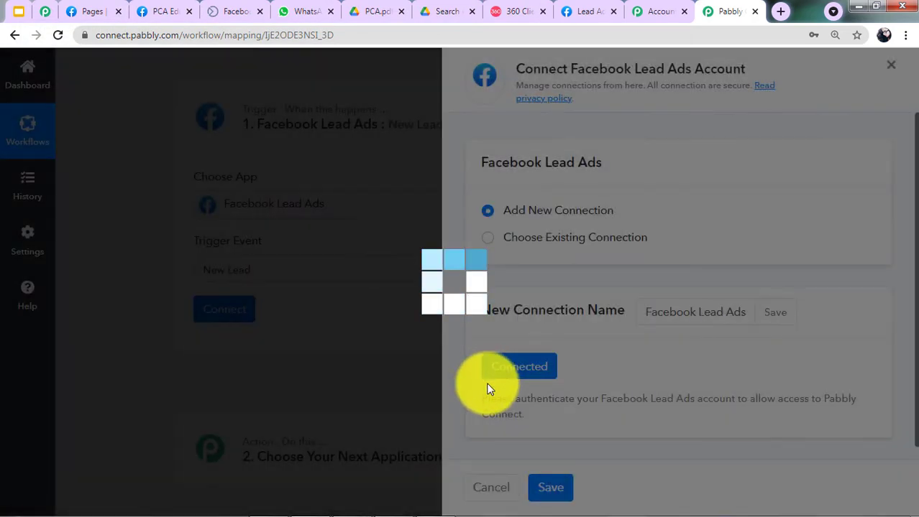
- Set the trigger's page to PCA Education Network, checking the page name on Facebook
scroll(344, 277, "down", 3)
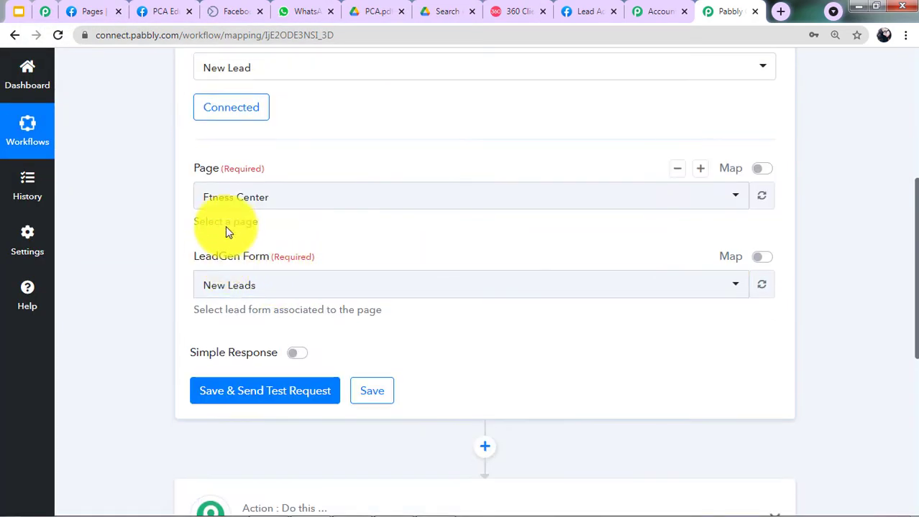
left_click(231, 199)
scroll(304, 286, "down", 1)
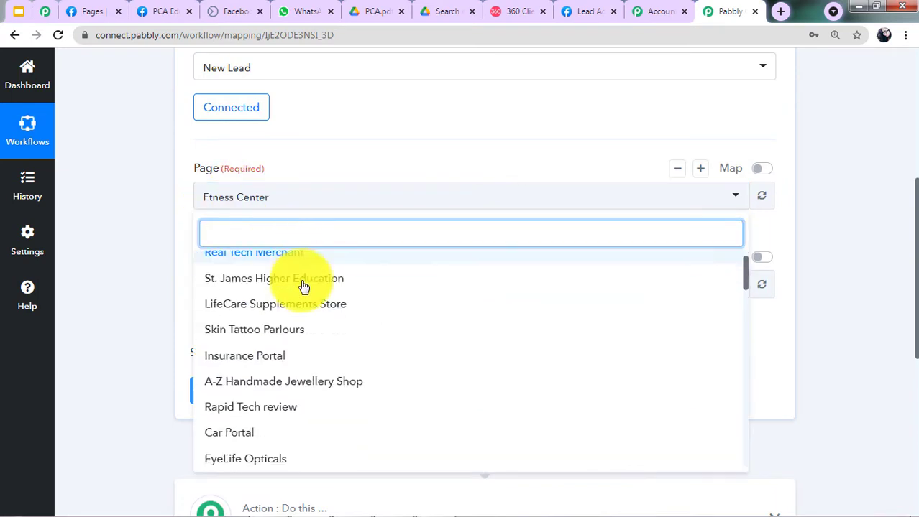
scroll(303, 286, "down", 2)
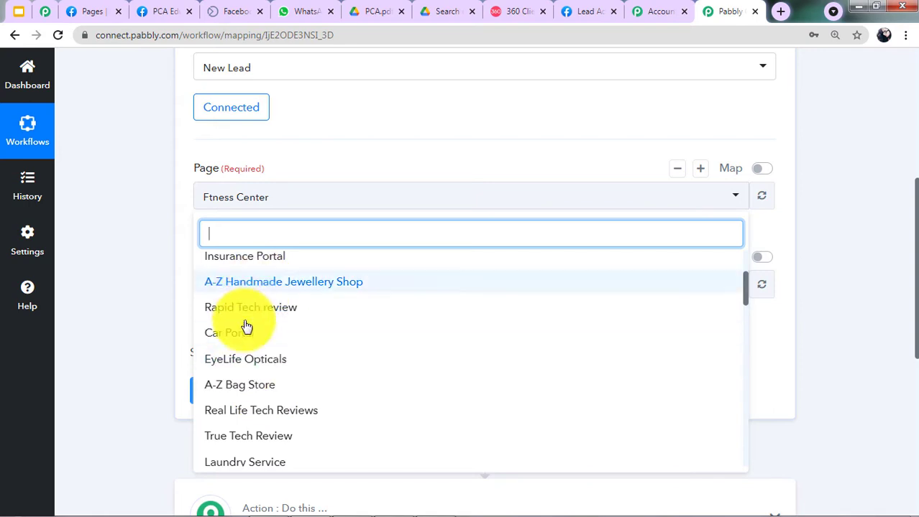
scroll(237, 332, "down", 4)
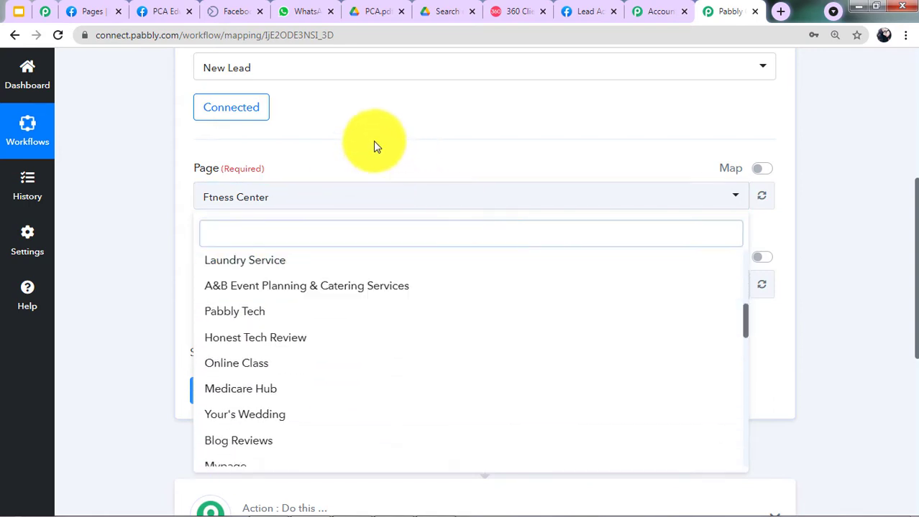
left_click(373, 140)
left_click(160, 10)
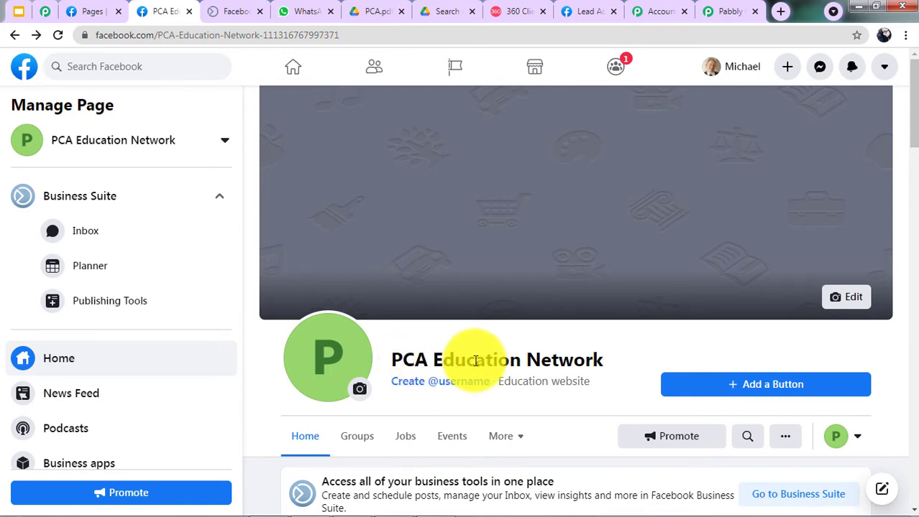
left_click(728, 11)
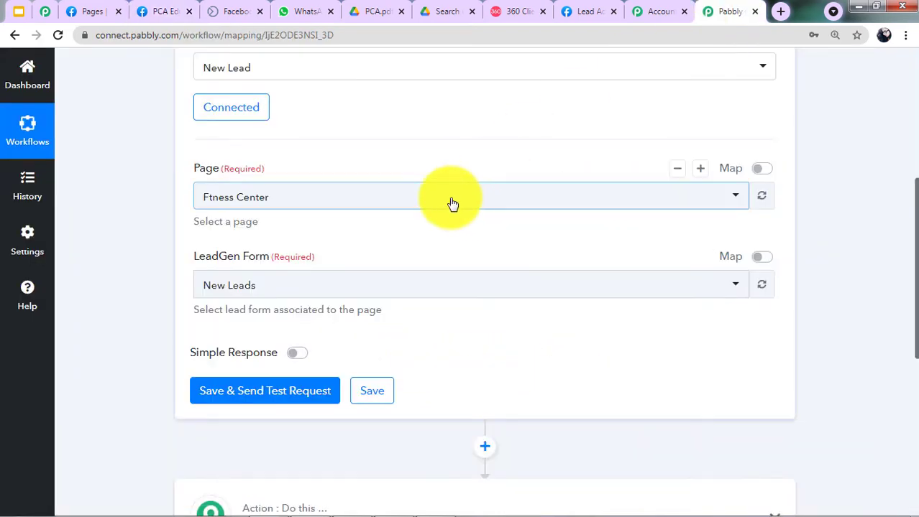
left_click(452, 204)
type("PC")
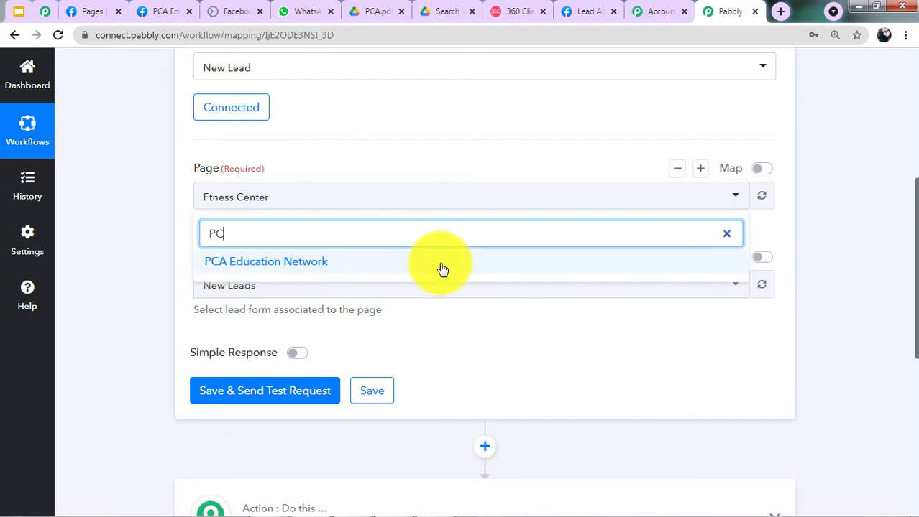
left_click(440, 265)
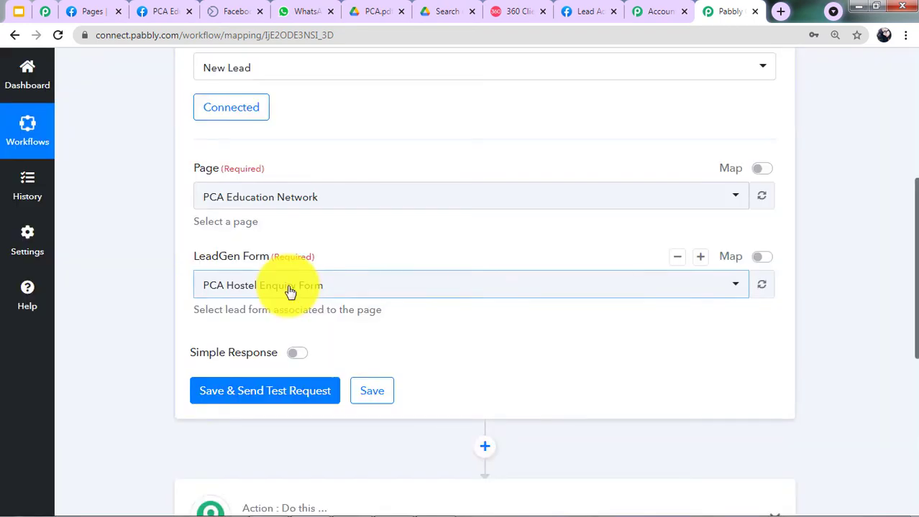
- Choose PCA Hostel Enquiry Form as the trigger's LeadGen form, then save the trigger and send a test request
left_click(287, 286)
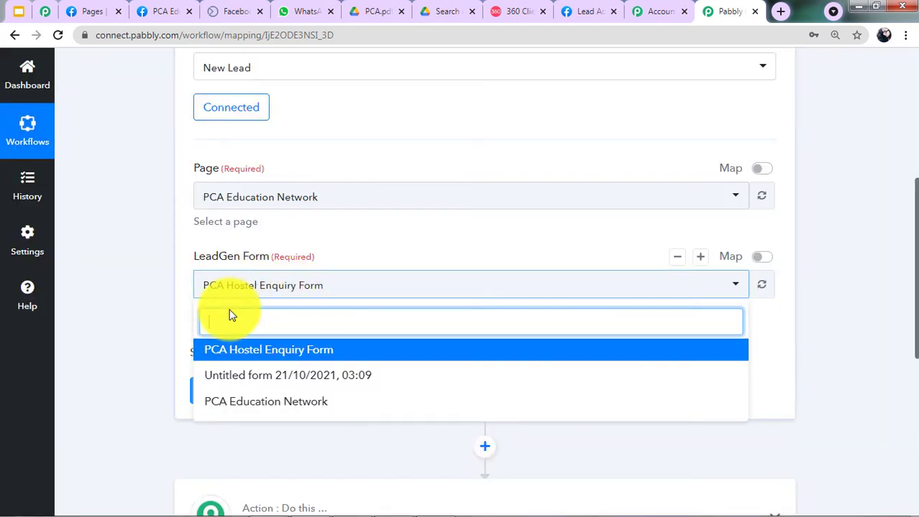
left_click(232, 357)
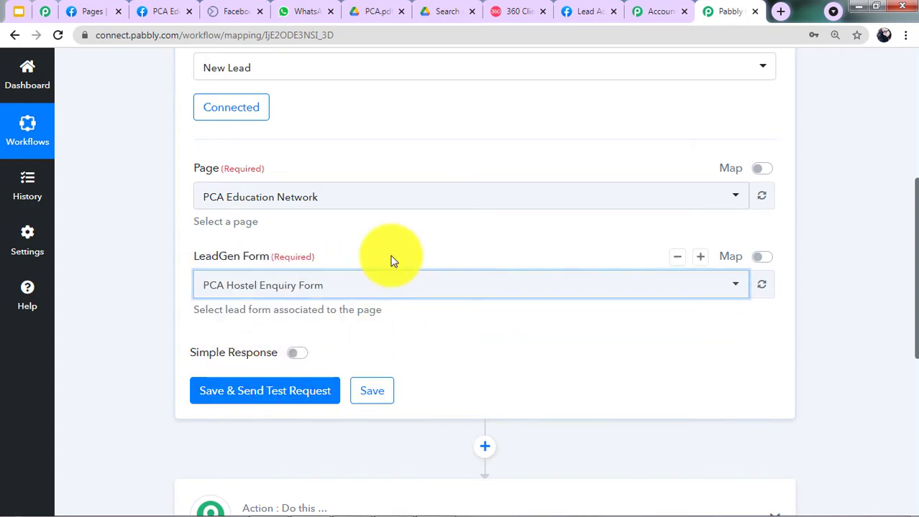
scroll(249, 372, "down", 1)
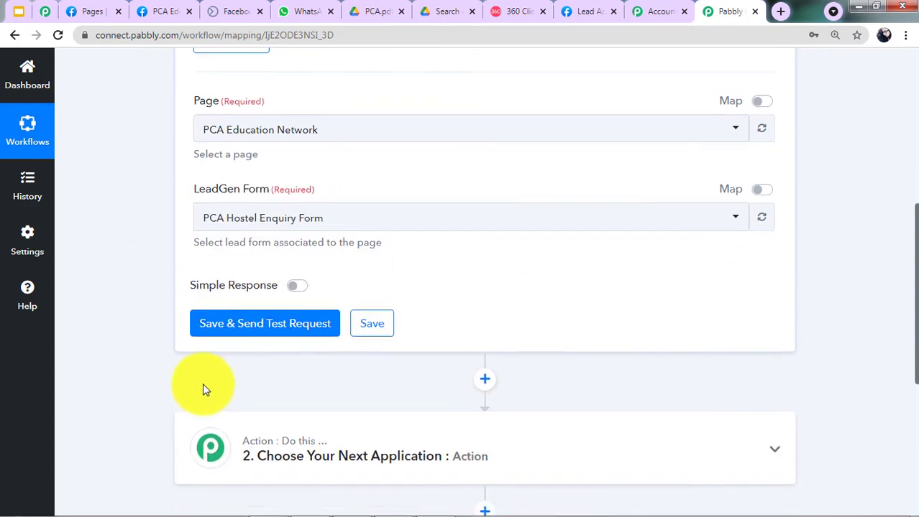
left_click(241, 326)
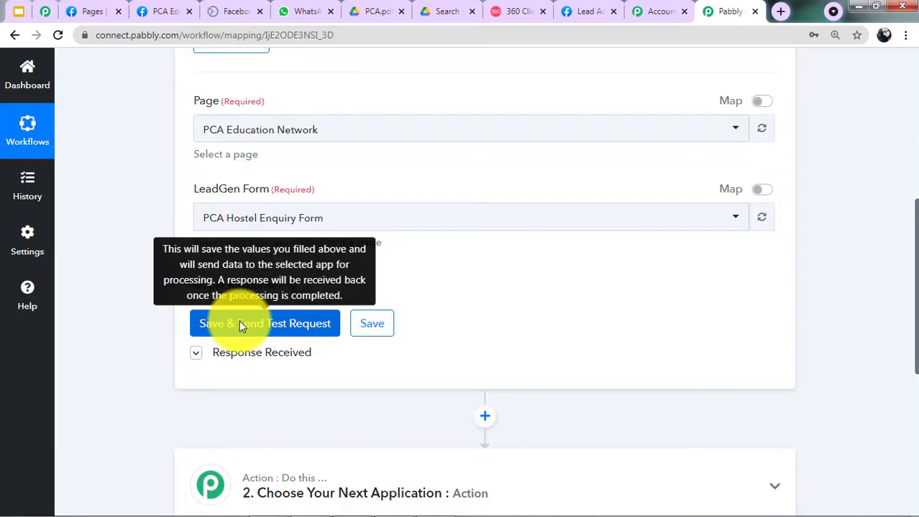
- Examine the lead's email, full name and phone number in the received response, and switch to the Lead Ads Forms list in Business Suite
scroll(510, 266, "down", 4)
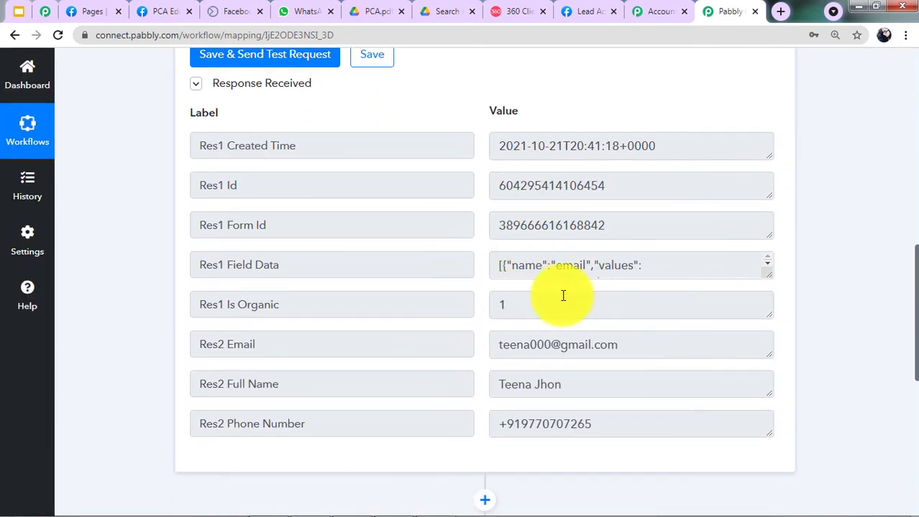
scroll(481, 300, "down", 1)
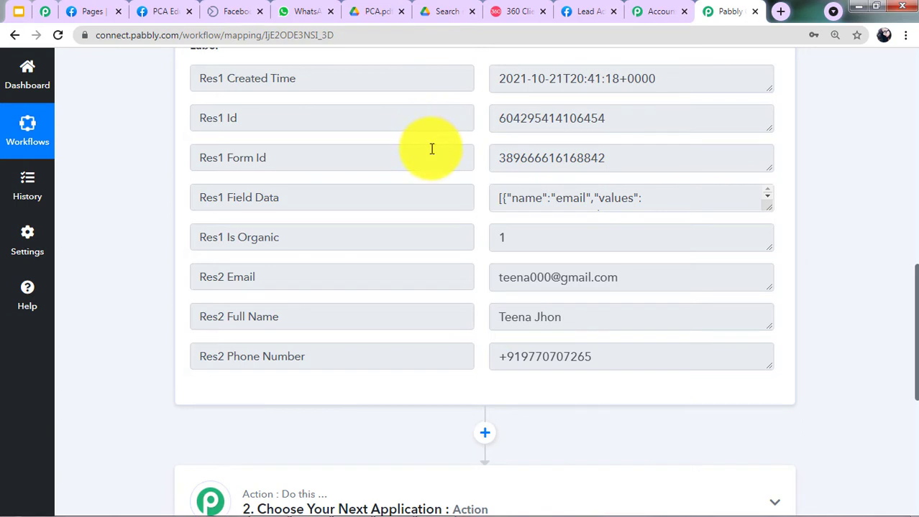
left_click(229, 10)
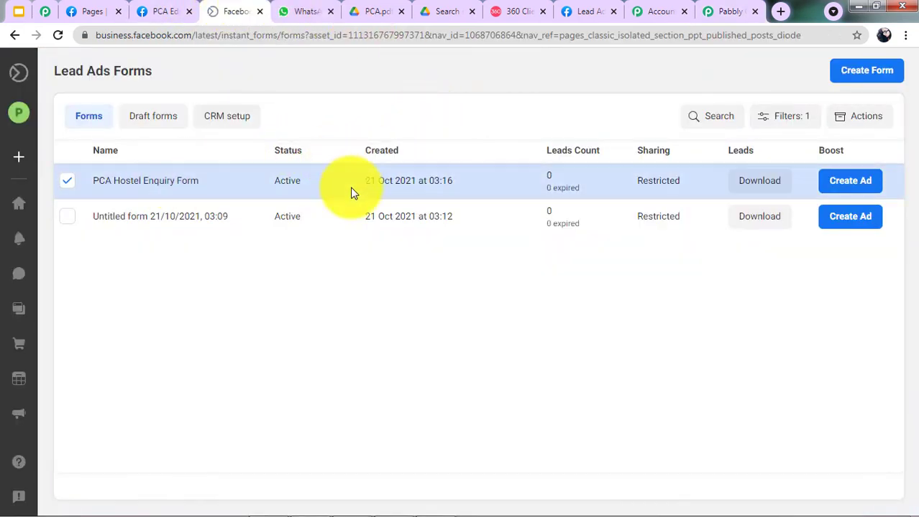
- Submit a test lead through the PCA Hostel Enquiry Form with the lead's email, full name and phone number
left_click(717, 7)
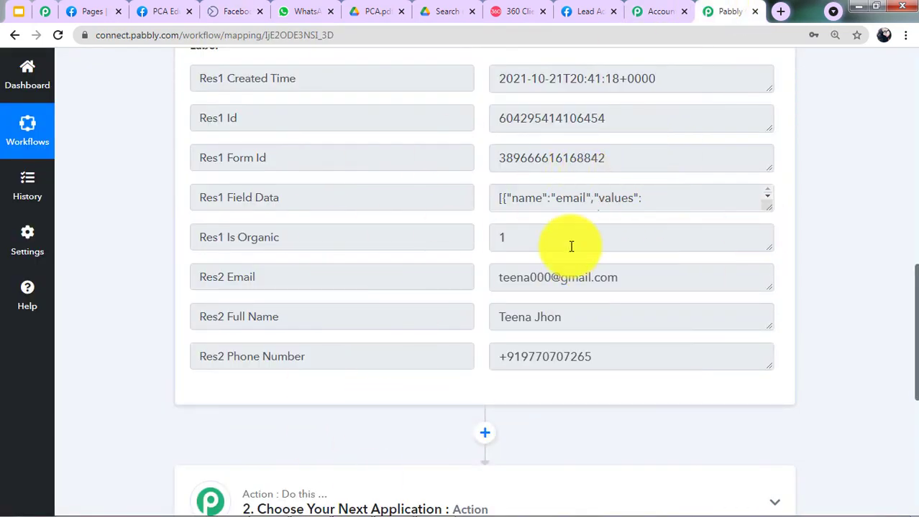
left_click(226, 6)
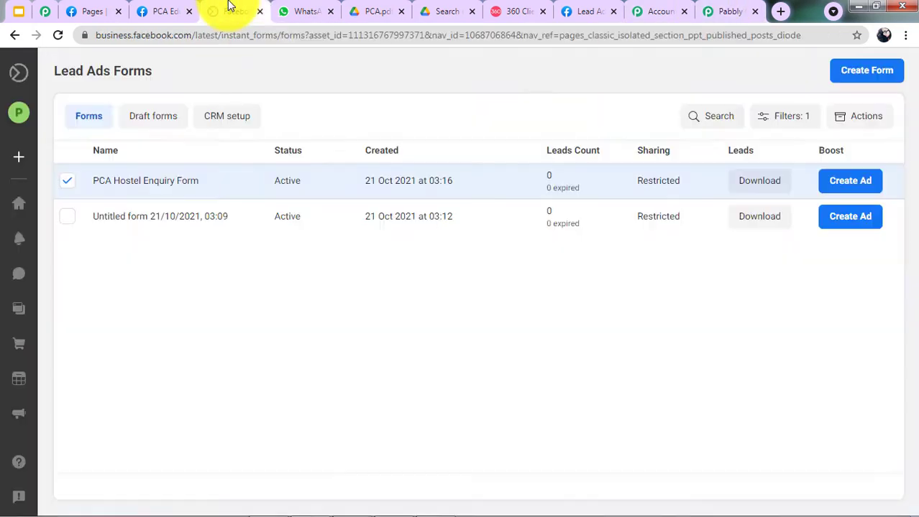
left_click(430, 188)
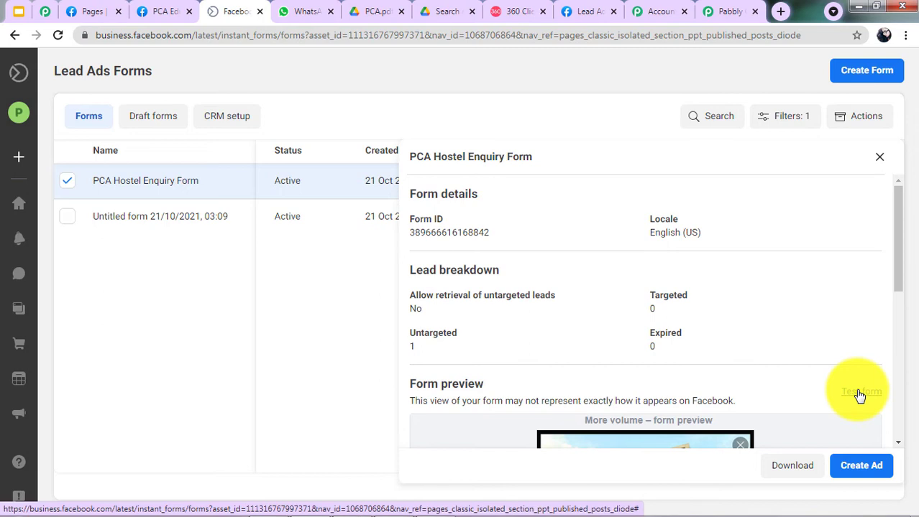
left_click(861, 393)
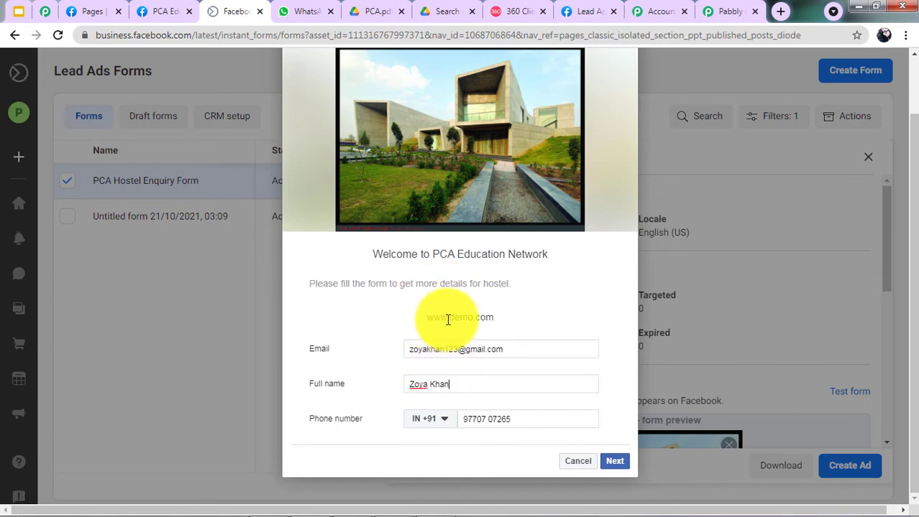
left_click(619, 462)
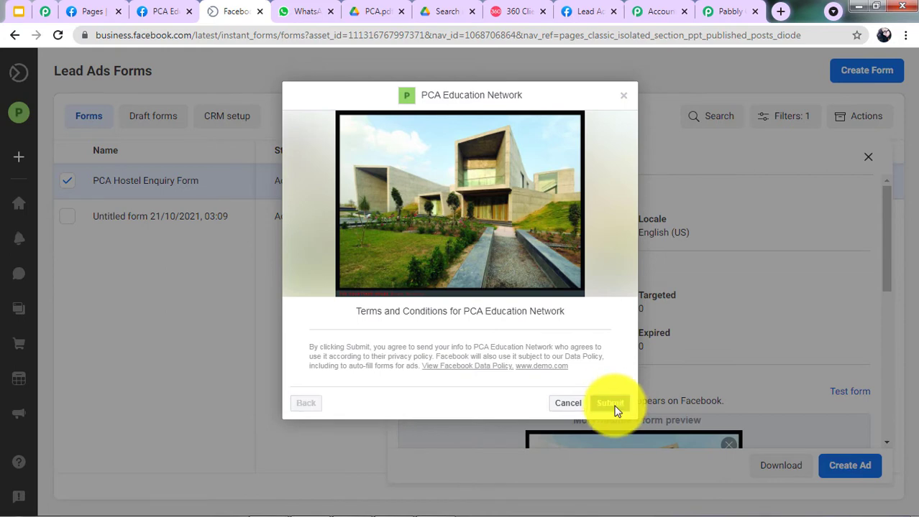
left_click(611, 404)
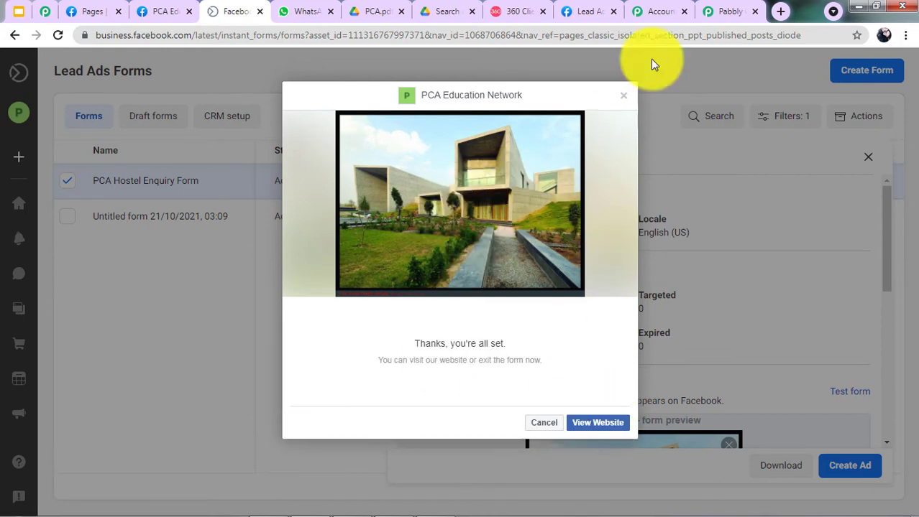
- Return to the Pabbly Connect workflow, then save the Facebook Lead Ads trigger and send a test request for the new lead
left_click(714, 10)
scroll(261, 248, "up", 3)
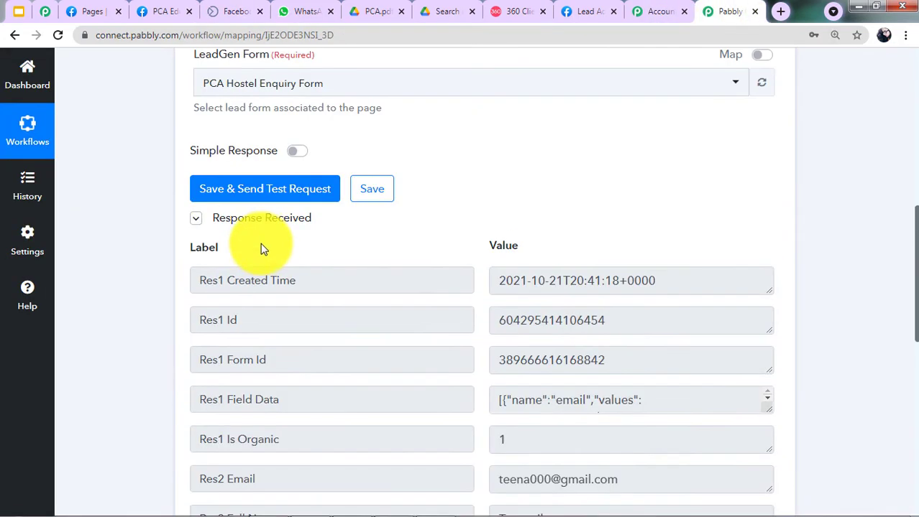
left_click(261, 193)
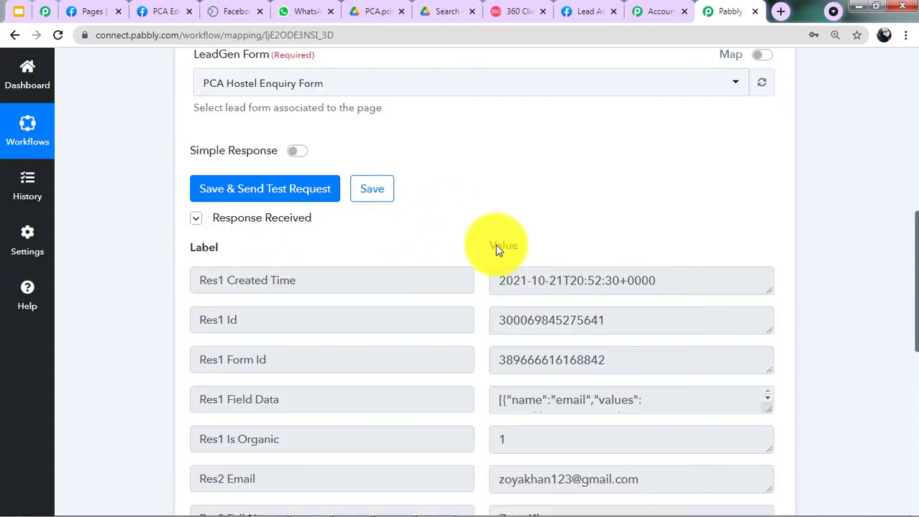
- Examine the trigger settings and the new lead's email, full name and phone number in the received response
scroll(492, 246, "down", 3)
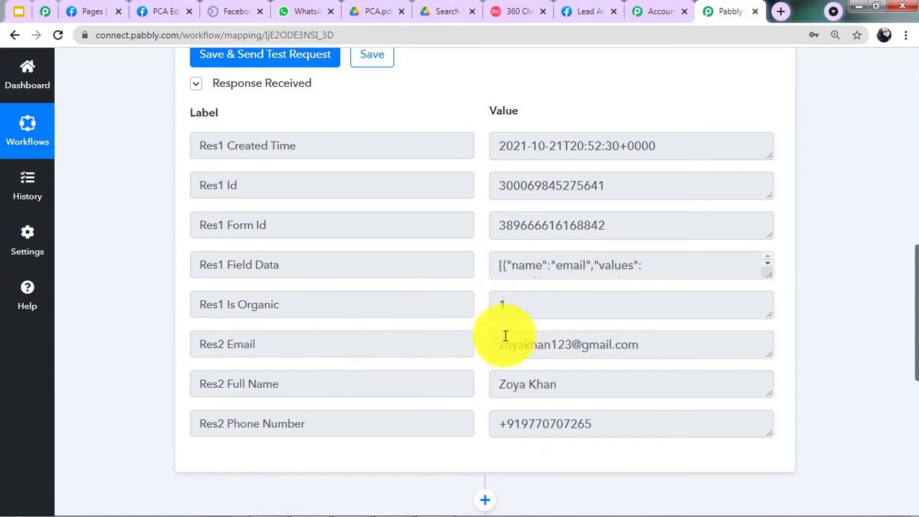
scroll(502, 338, "up", 6)
scroll(308, 313, "down", 5)
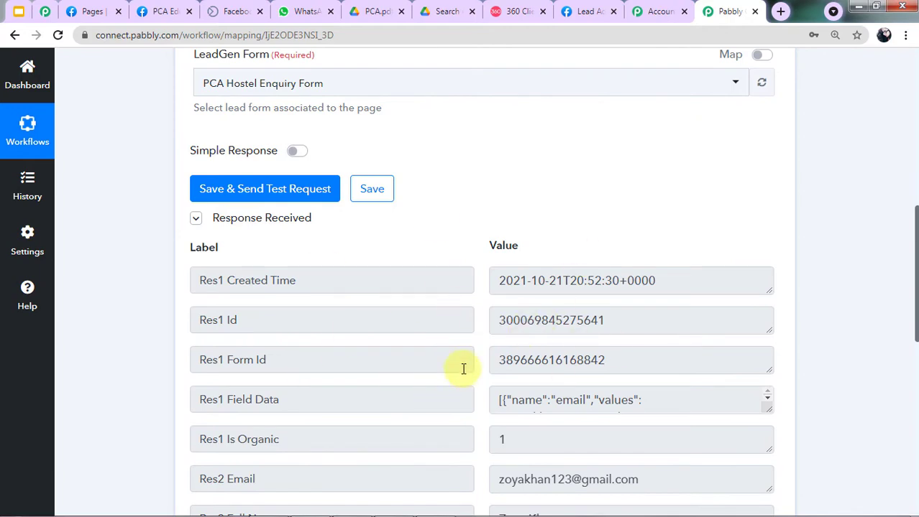
scroll(403, 348, "up", 1)
scroll(328, 286, "up", 5)
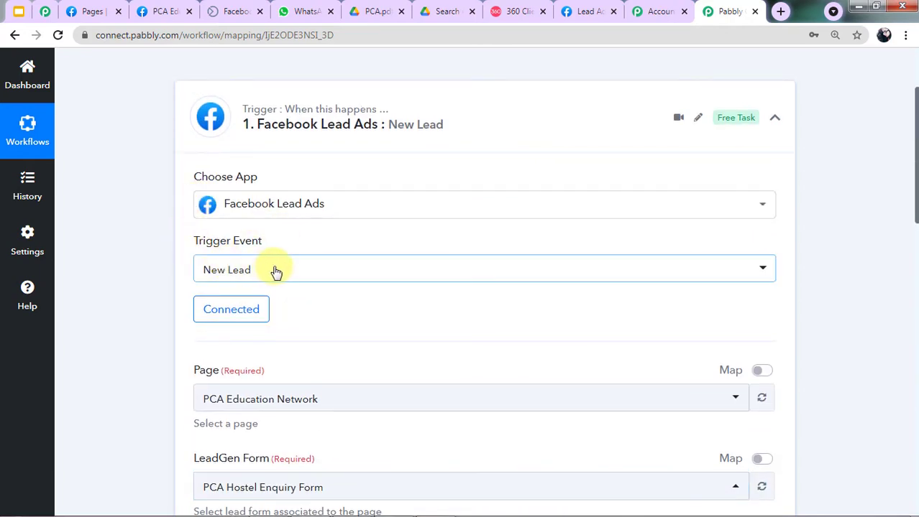
scroll(523, 342, "down", 6)
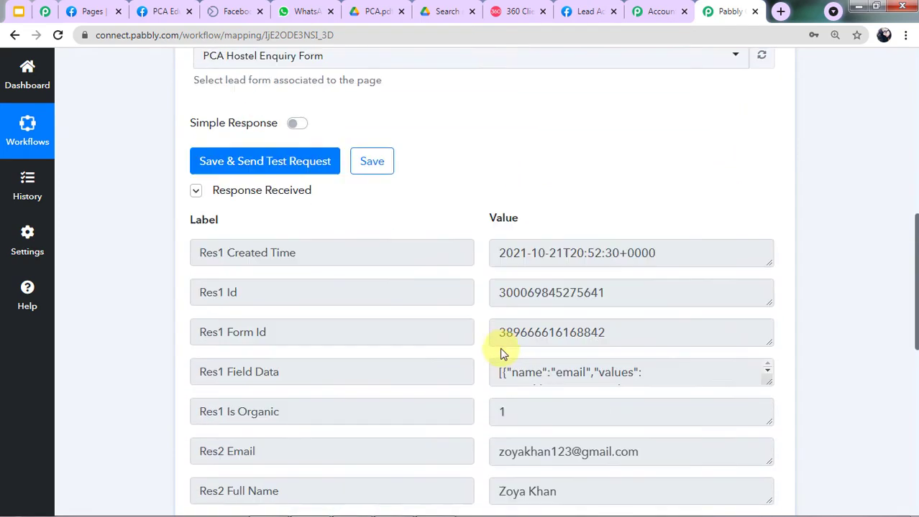
scroll(502, 354, "down", 2)
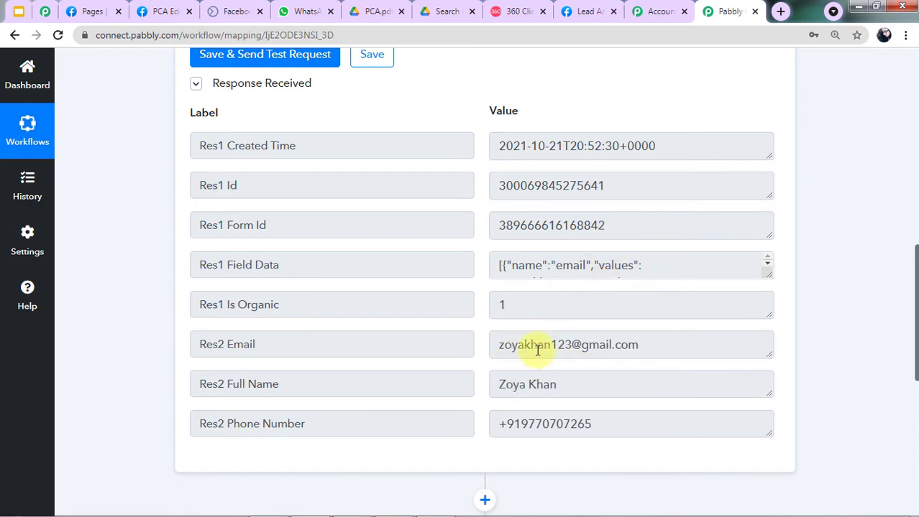
scroll(517, 351, "down", 1)
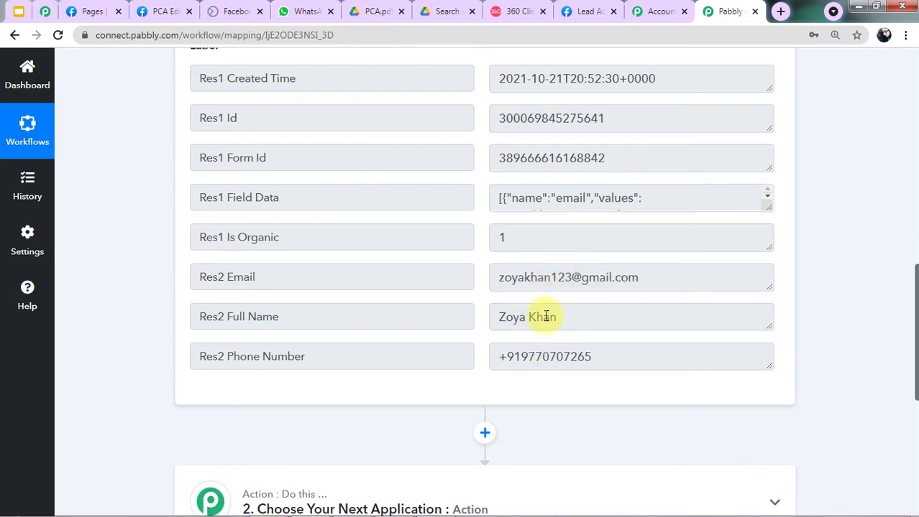
scroll(541, 348, "up", 2)
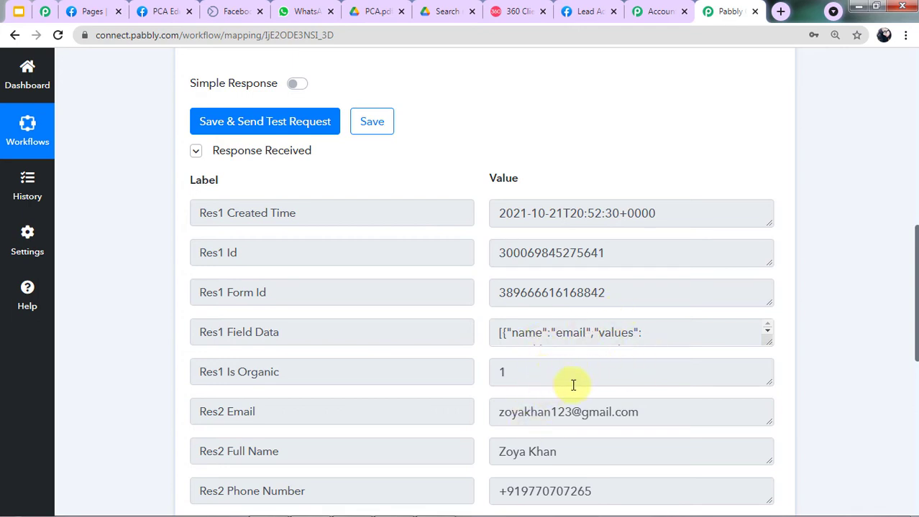
scroll(559, 383, "down", 1)
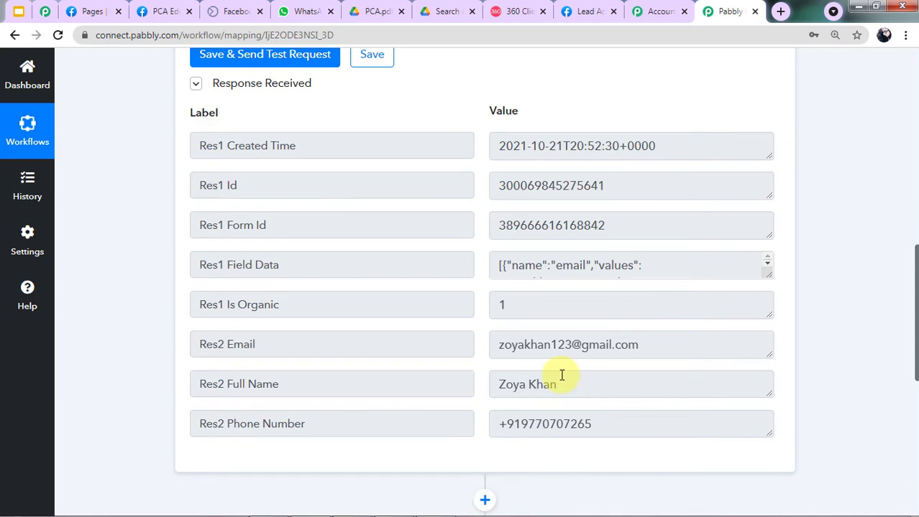
scroll(561, 375, "down", 1)
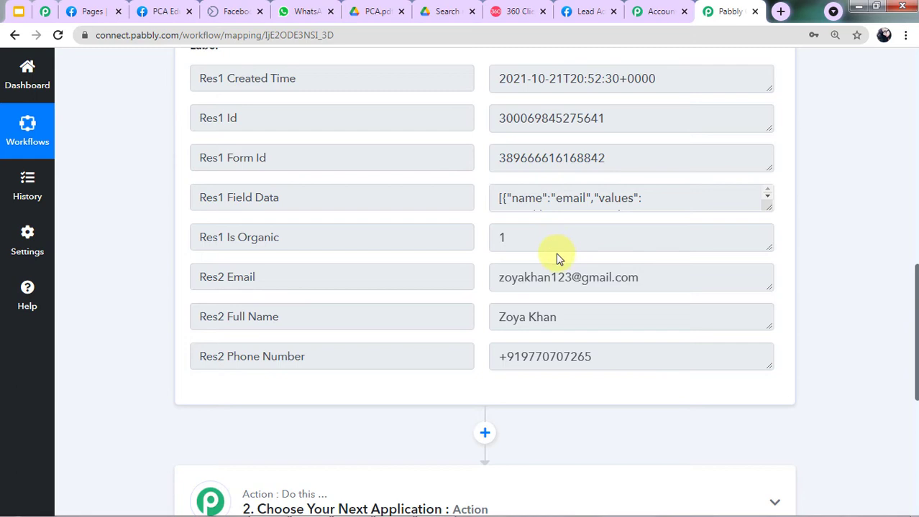
- Set the second step's app to WhatsApp by 360Dialog and its action event to Send Template Message
scroll(559, 261, "down", 4)
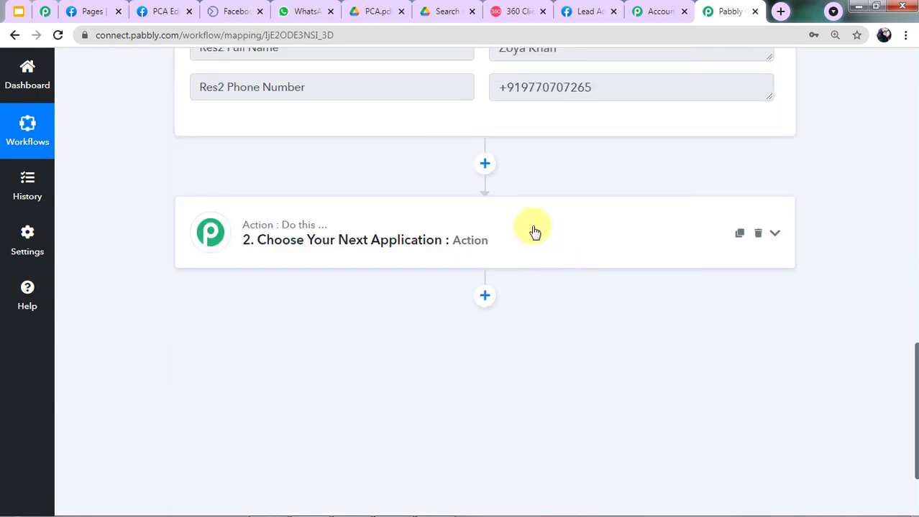
left_click(502, 247)
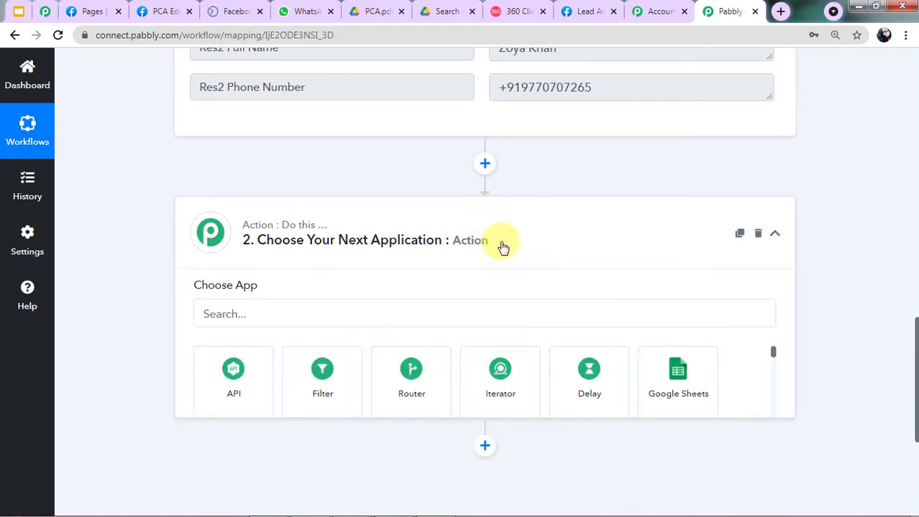
left_click(538, 321)
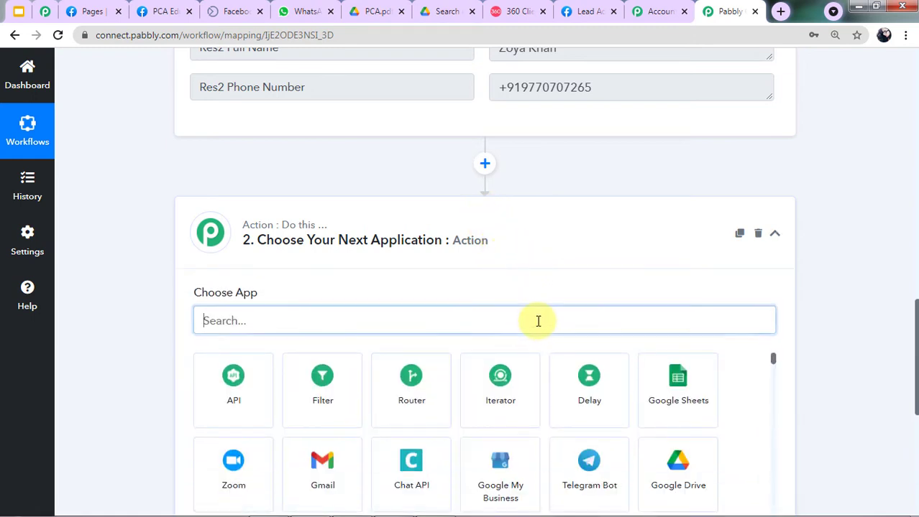
type("360")
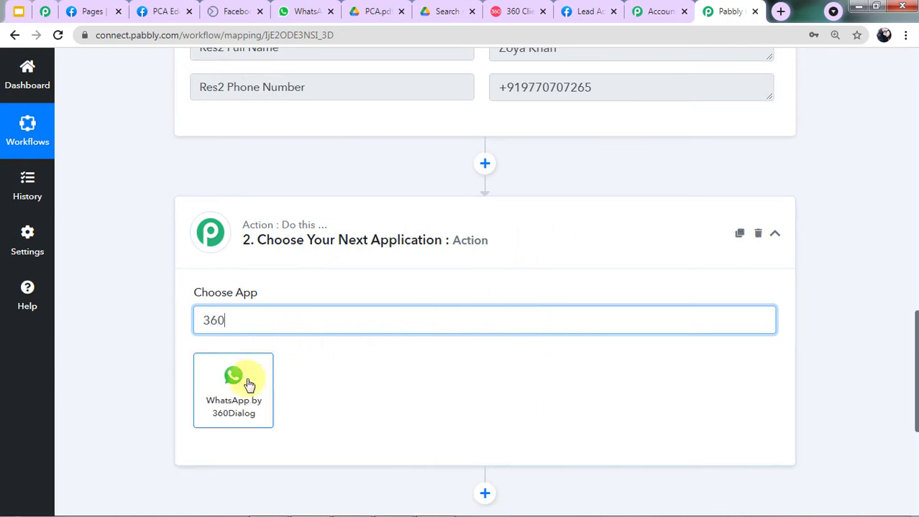
left_click(245, 381)
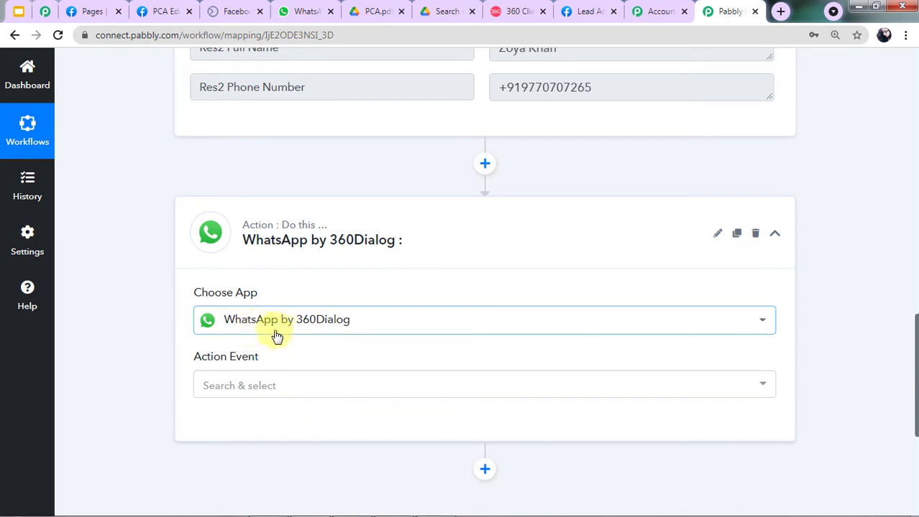
left_click(262, 392)
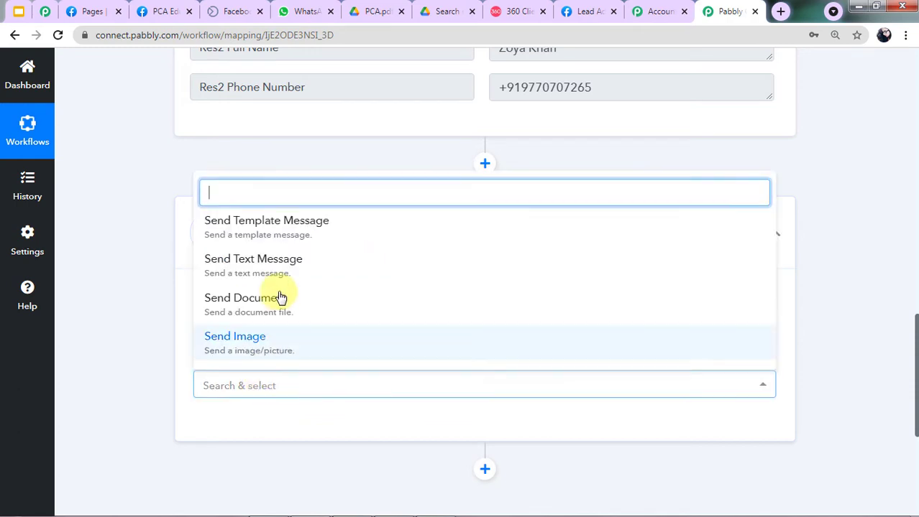
left_click(265, 222)
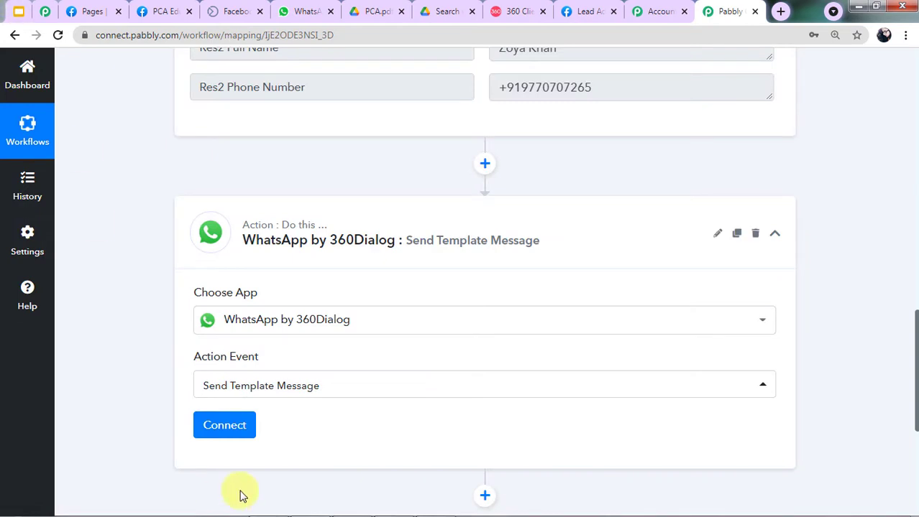
- Start a new WhatsApp by 360Dialog connection and bring up its API key and domain fields
left_click(230, 430)
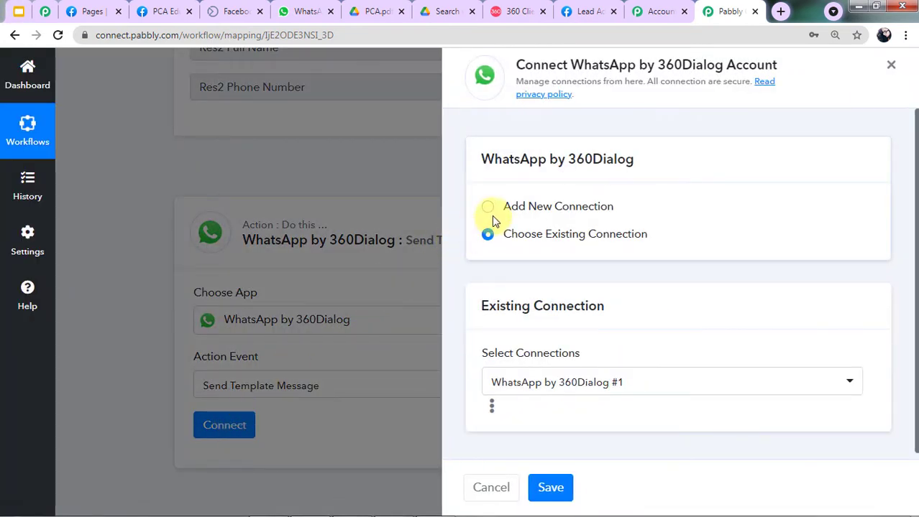
left_click(488, 207)
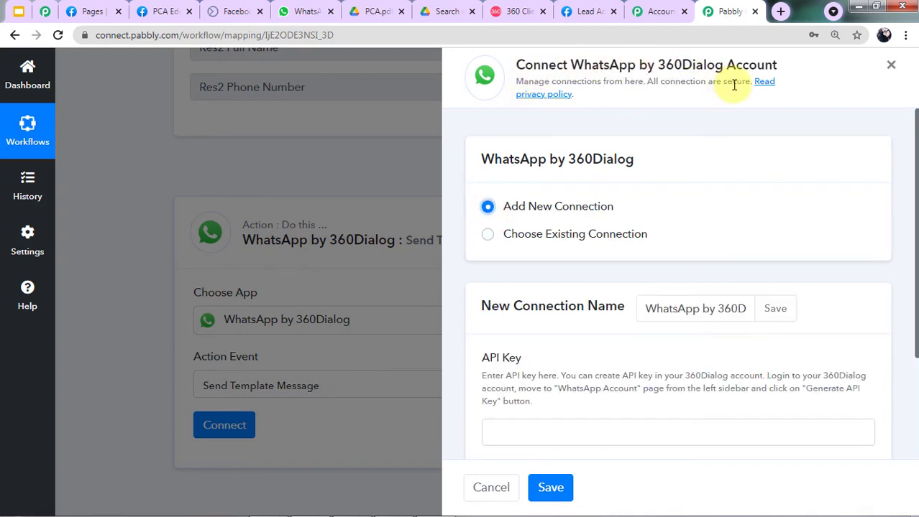
scroll(544, 205, "down", 2)
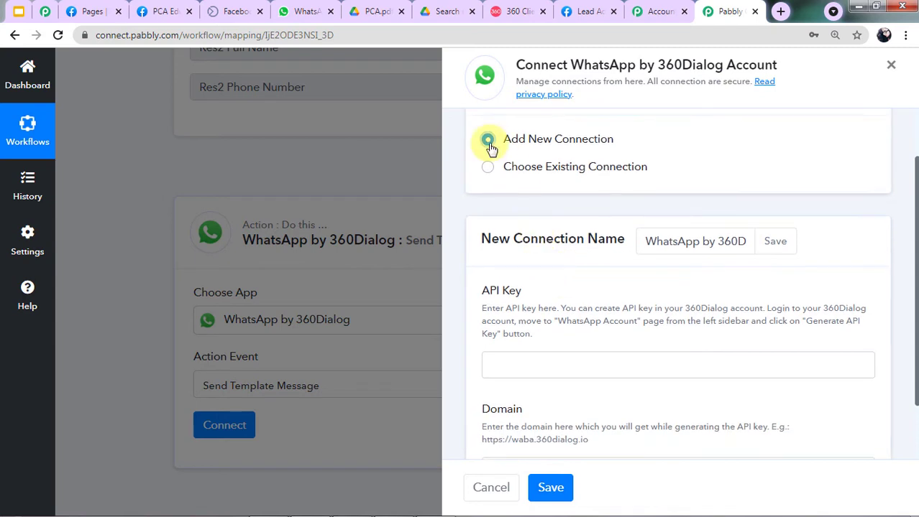
scroll(595, 165, "down", 2)
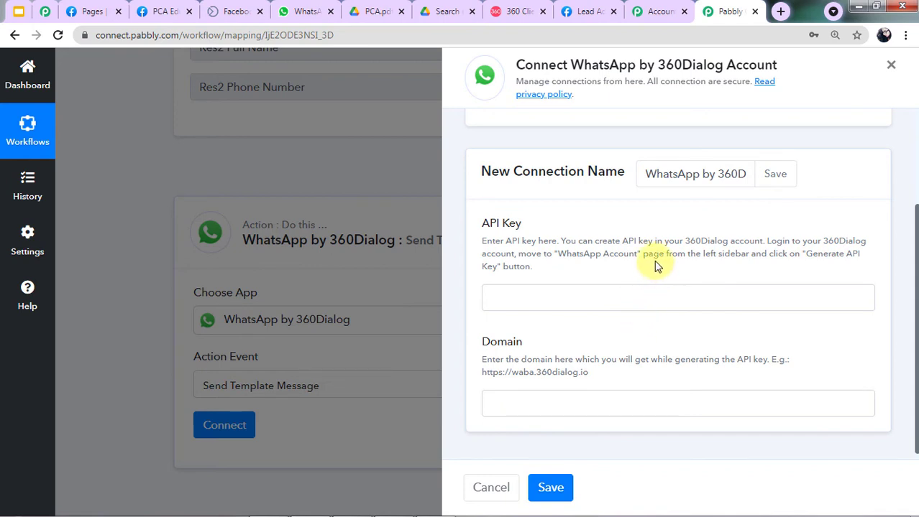
- Switch to the 360dialog Client Hub and open its WhatsApp Accounts page, checking the connection instructions in Pabbly Connect
left_click(499, 6)
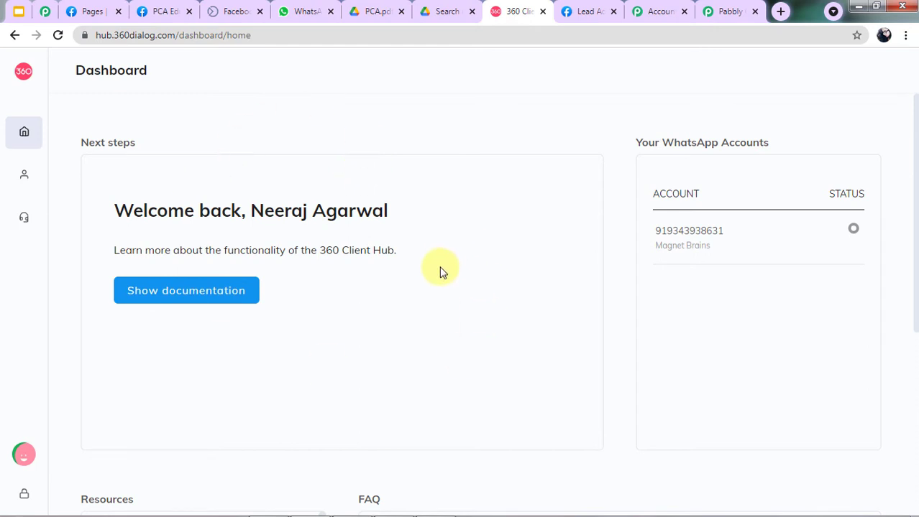
mouse_move(54, 78)
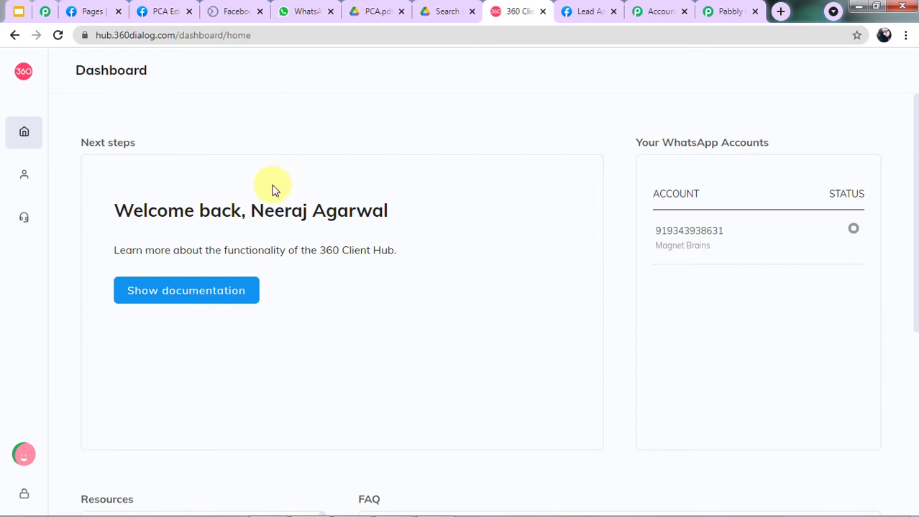
mouse_move(24, 90)
left_click(725, 11)
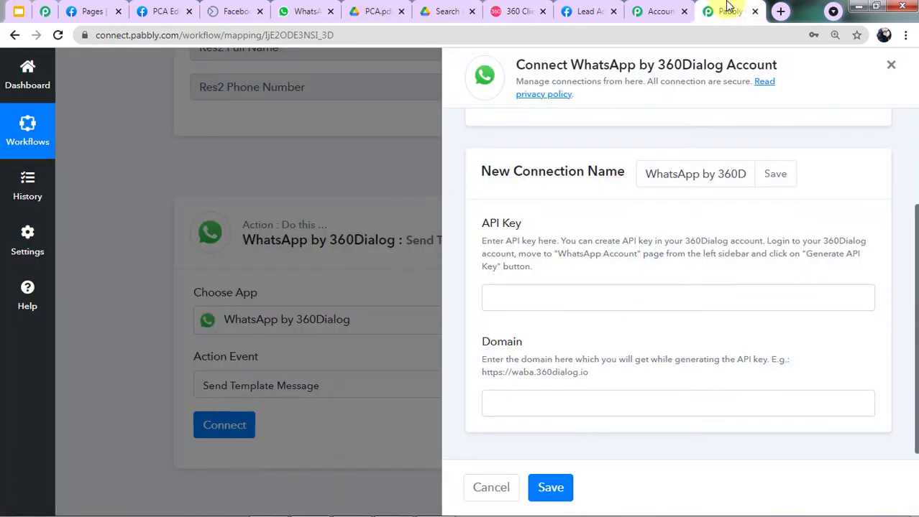
left_click(514, 10)
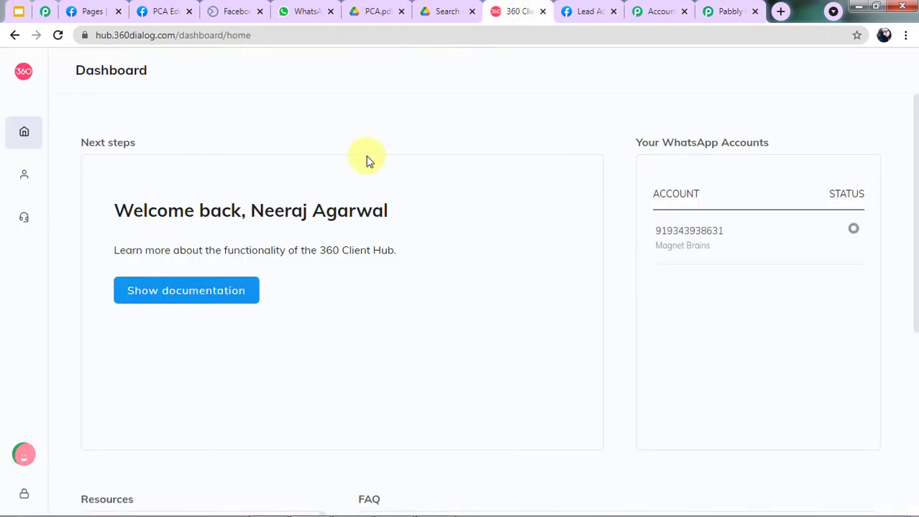
mouse_move(25, 194)
left_click(89, 172)
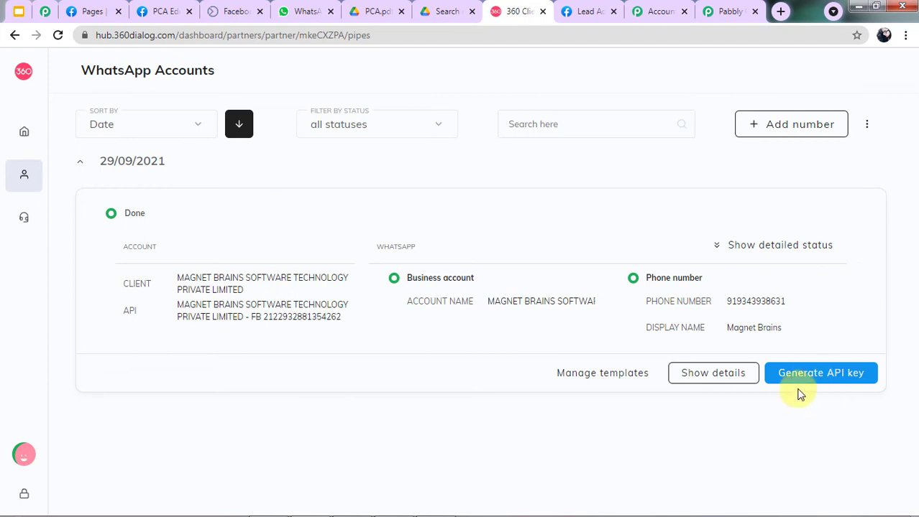
left_click(711, 10)
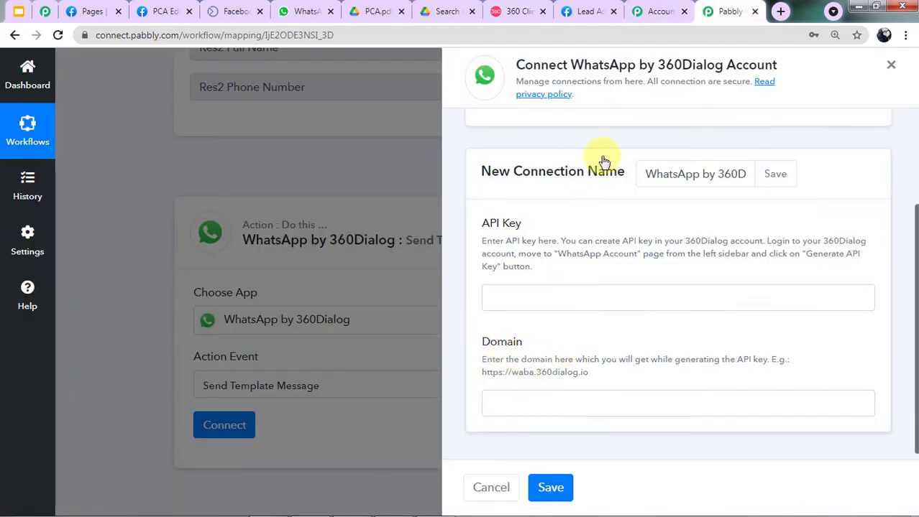
left_click(523, 11)
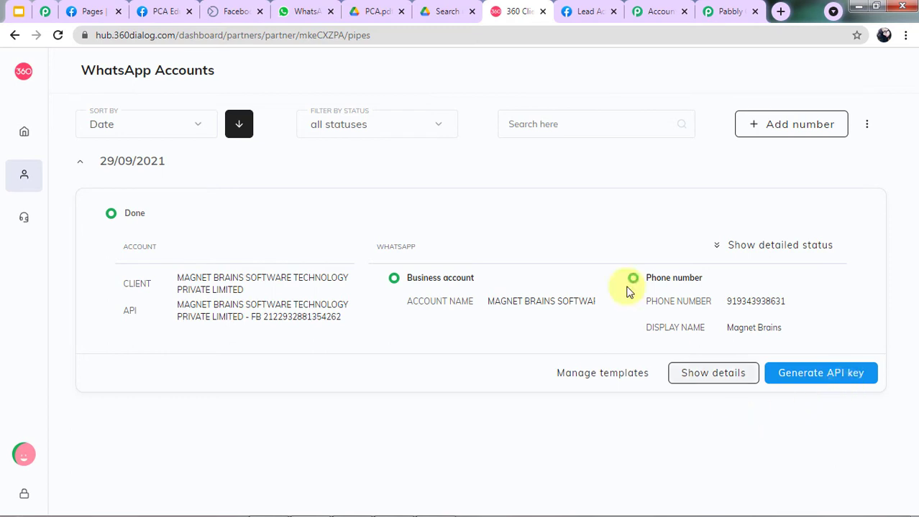
- Switch to Pabbly Connect and connect the action step through the existing connection WhatsApp by 360Dialog #1
left_click(741, 6)
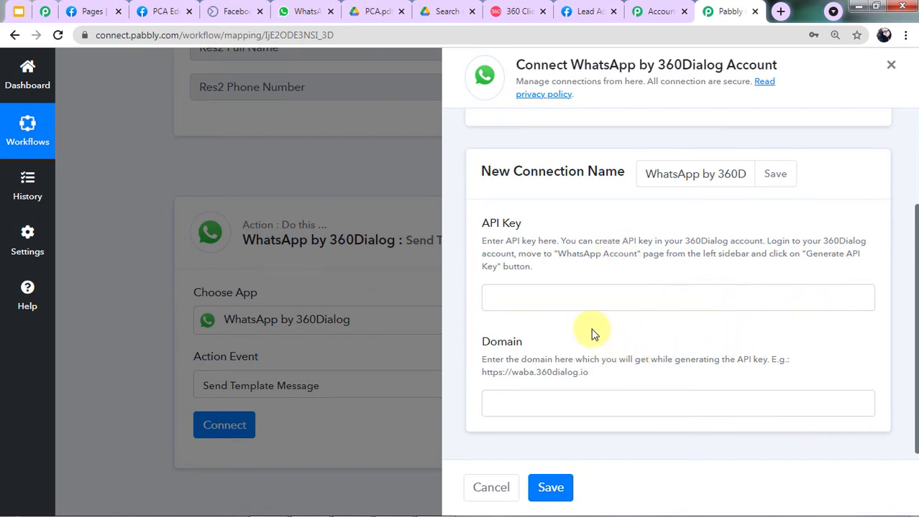
scroll(577, 290, "up", 2)
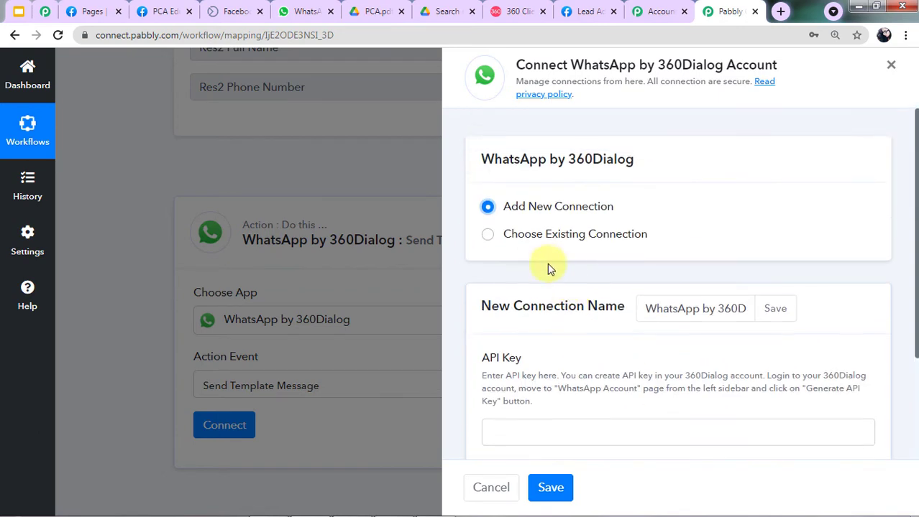
left_click(488, 240)
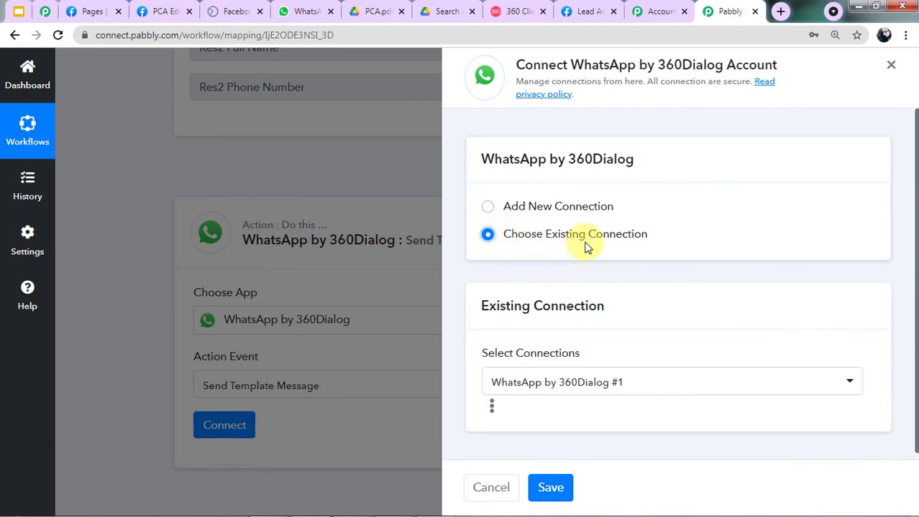
scroll(583, 241, "down", 1)
left_click(551, 489)
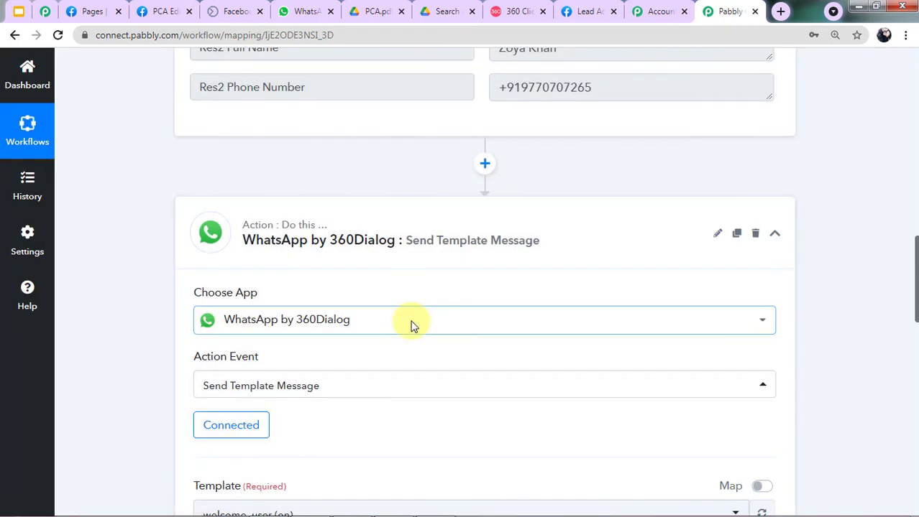
- Examine the action step's template, namespace and language settings and the list of available message templates
scroll(407, 338, "down", 1)
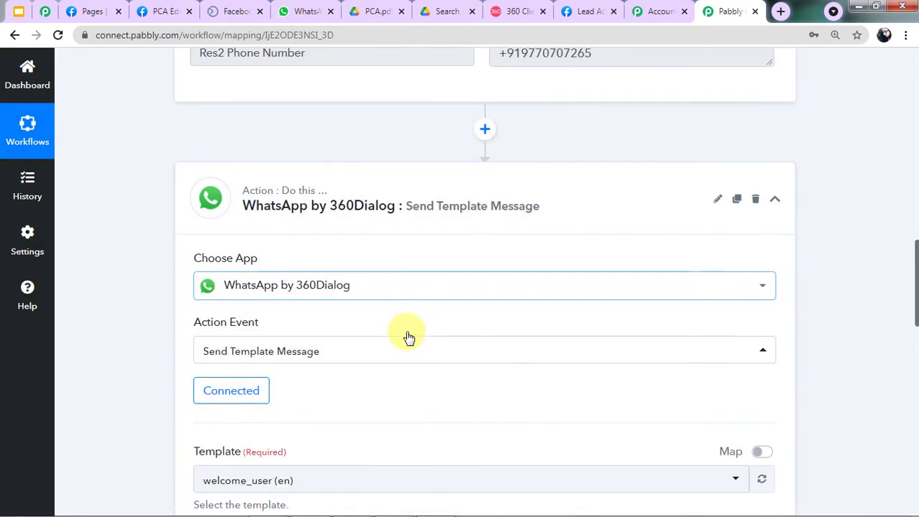
scroll(422, 311, "down", 1)
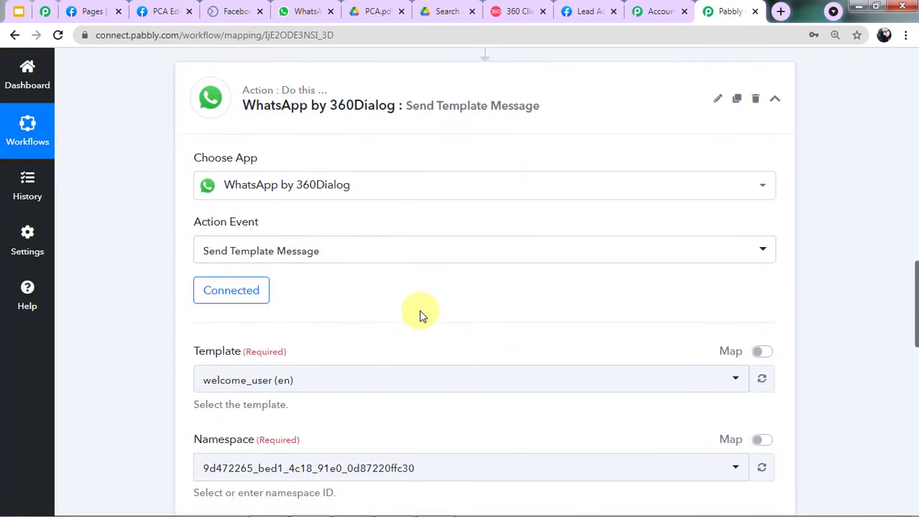
scroll(409, 322, "down", 2)
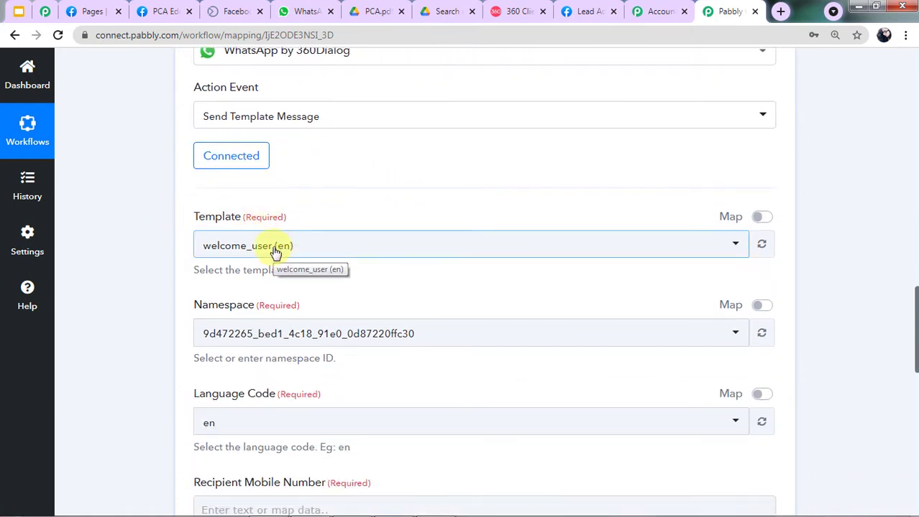
left_click(246, 247)
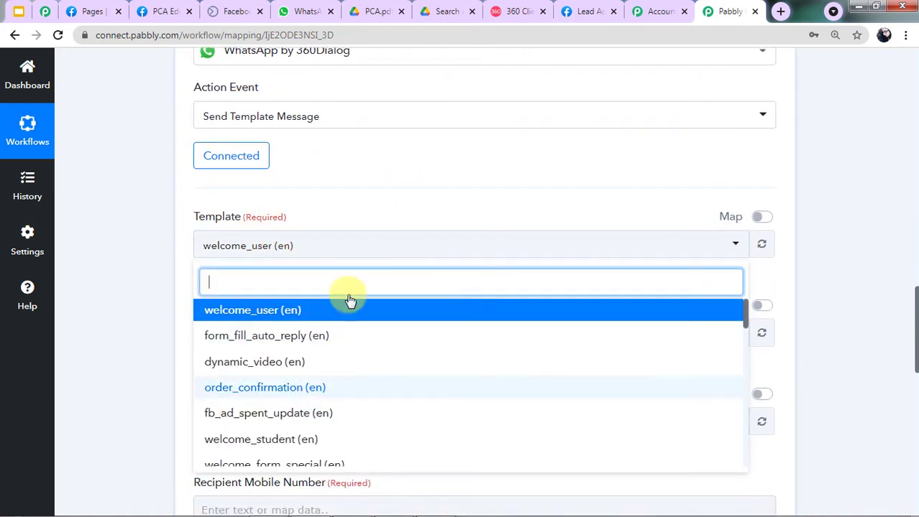
left_click(447, 215)
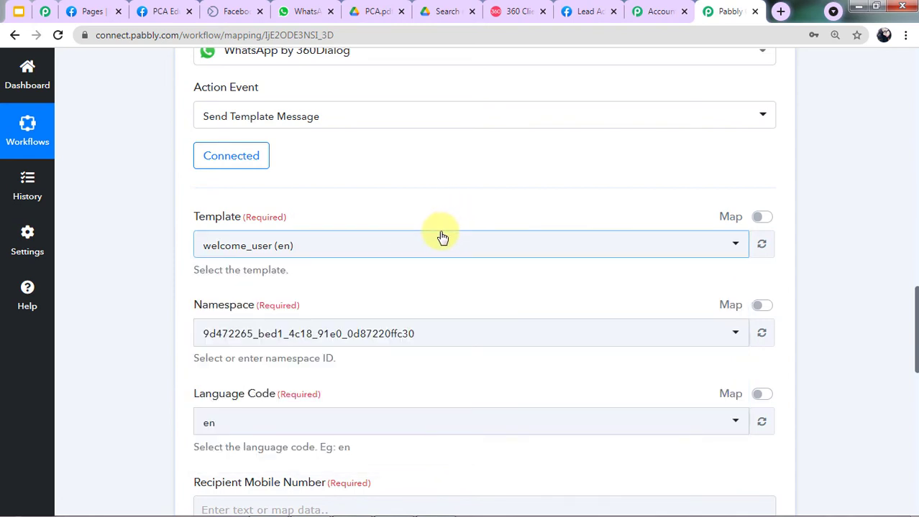
- Switch to the 360dialog Client Hub and open the preview of the send_brochure_final template from the account's templates
left_click(515, 11)
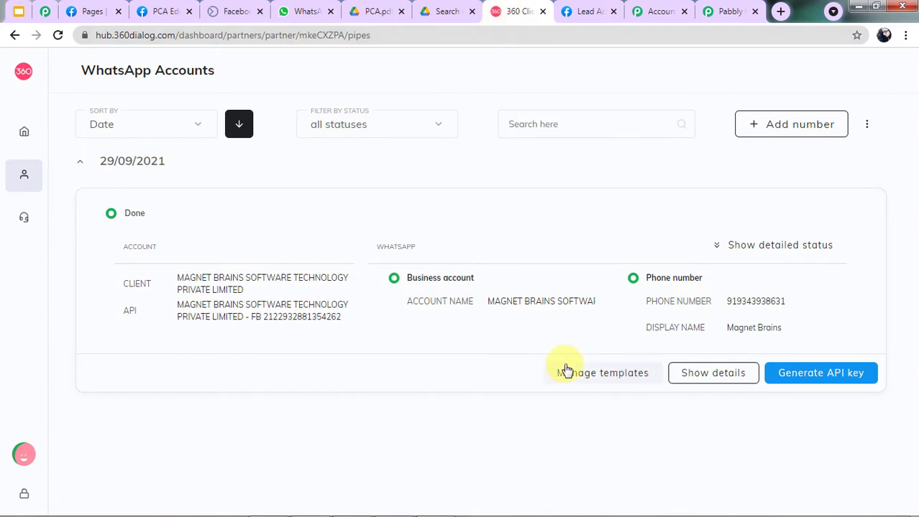
left_click(602, 375)
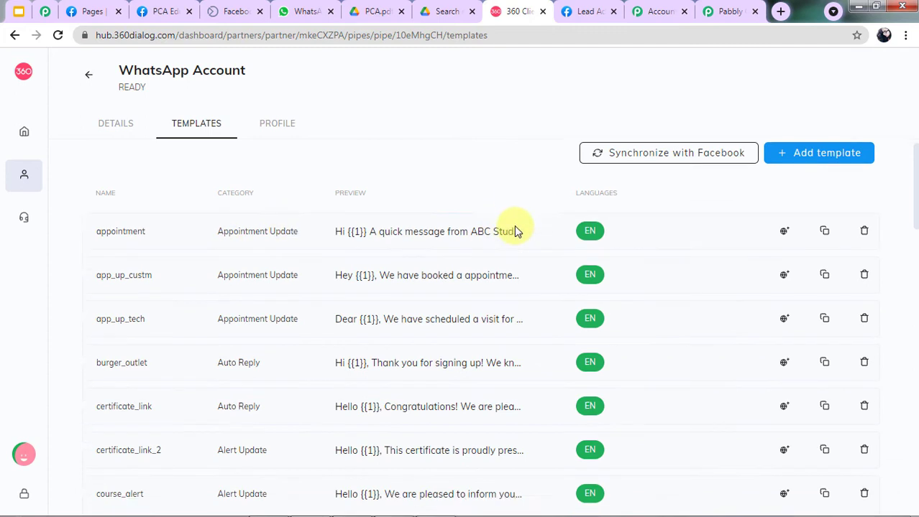
scroll(514, 226, "down", 2)
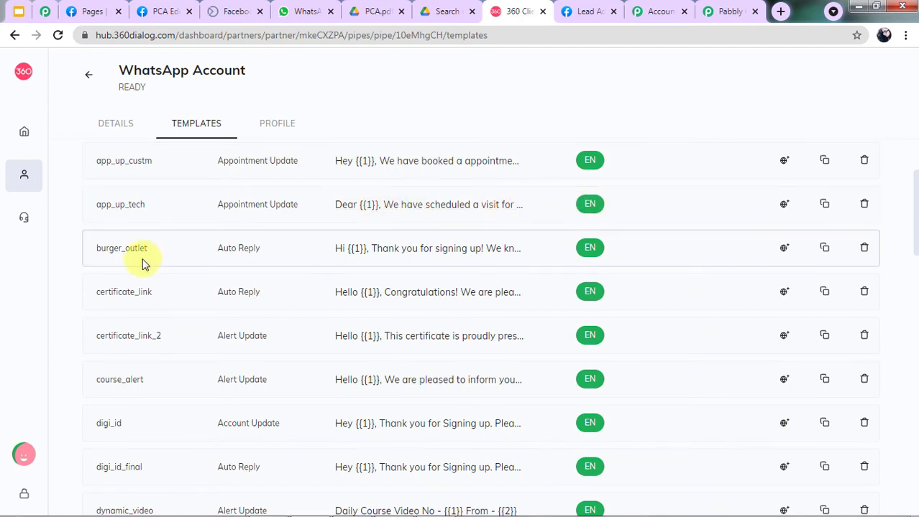
scroll(142, 256, "down", 3)
scroll(147, 300, "down", 6)
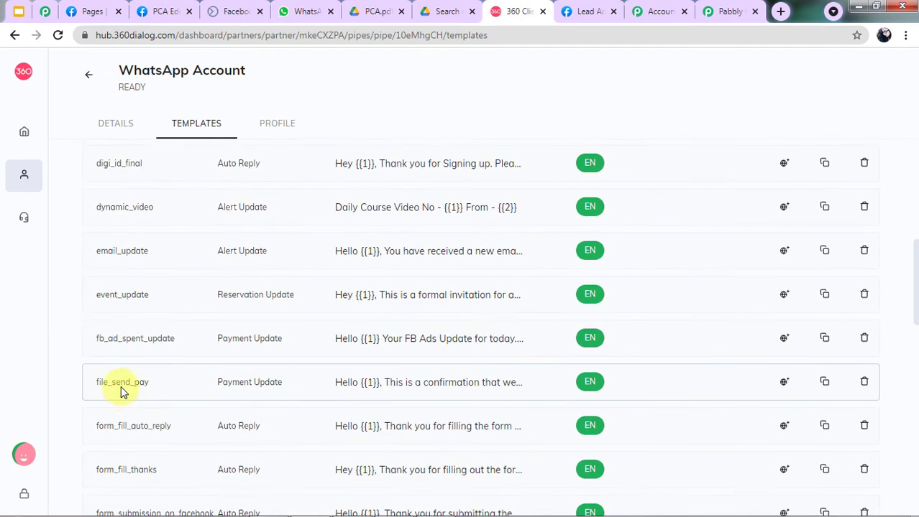
scroll(123, 424, "down", 5)
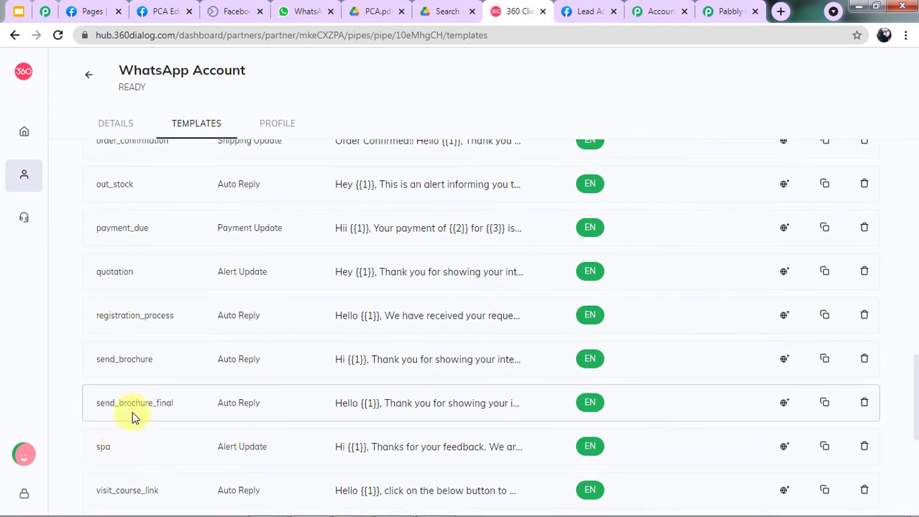
left_click(486, 408)
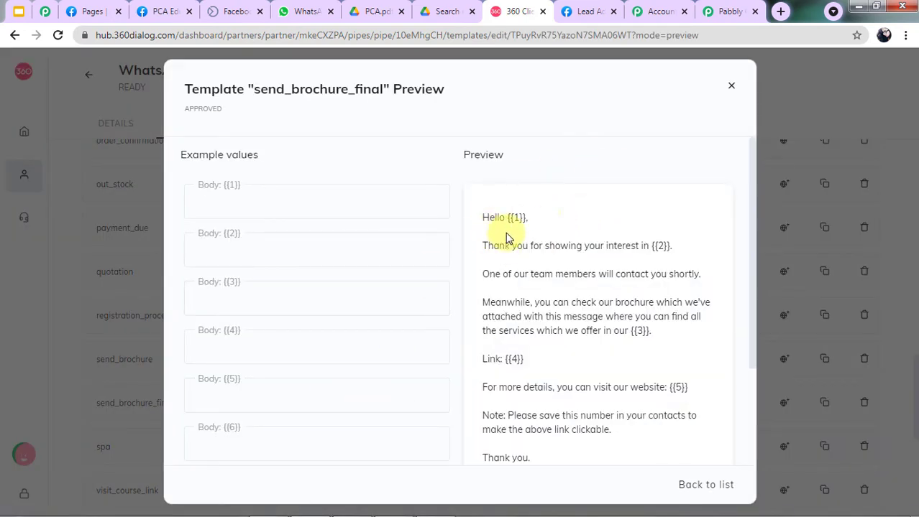
- Read through the send_brochure_final message text and its numbered placeholders, and close the preview
left_click_drag(508, 215, 656, 205)
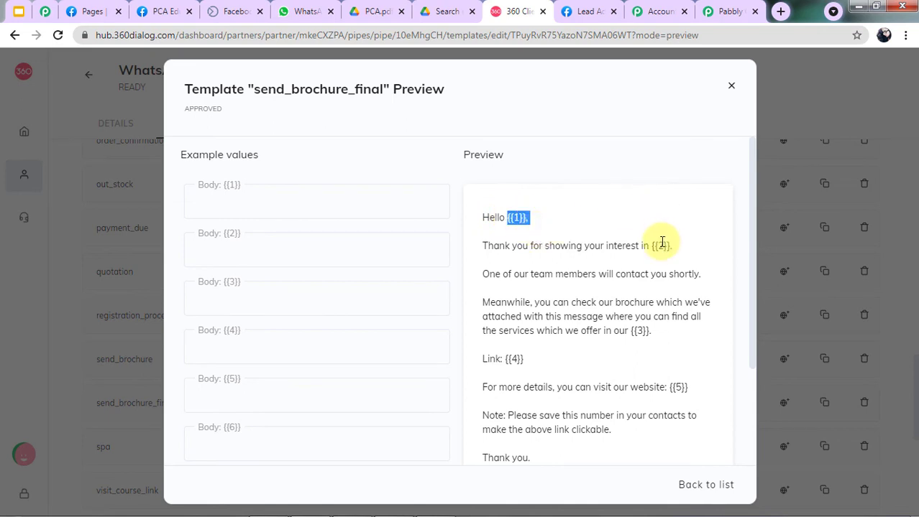
left_click(663, 226)
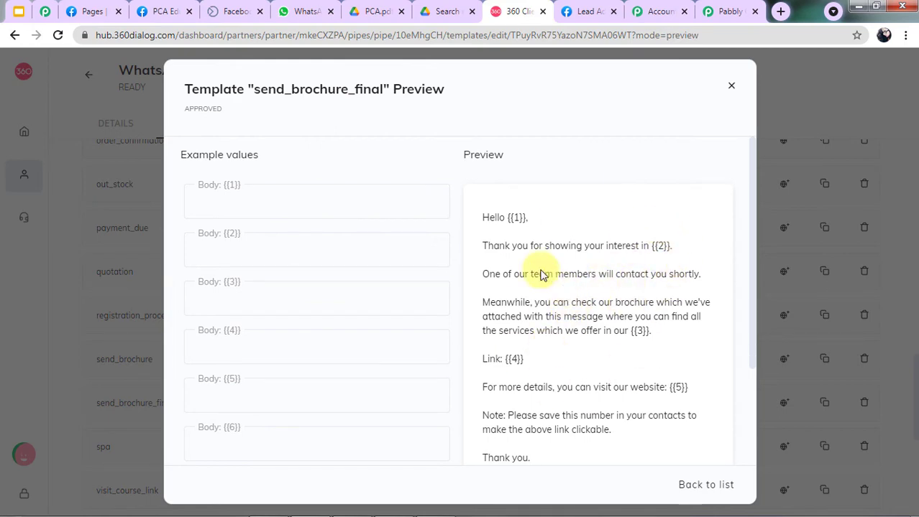
left_click_drag(476, 214, 631, 389)
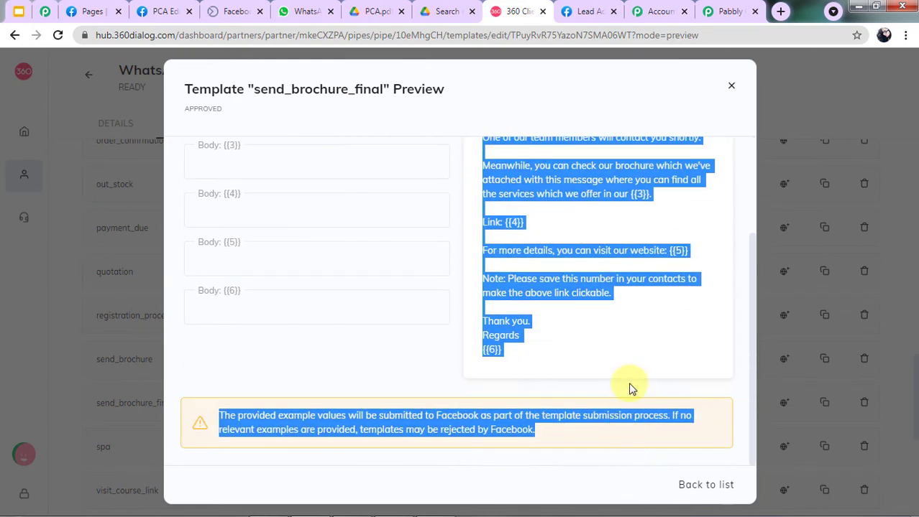
scroll(631, 325, "up", 2)
left_click(666, 301)
scroll(666, 301, "up", 1)
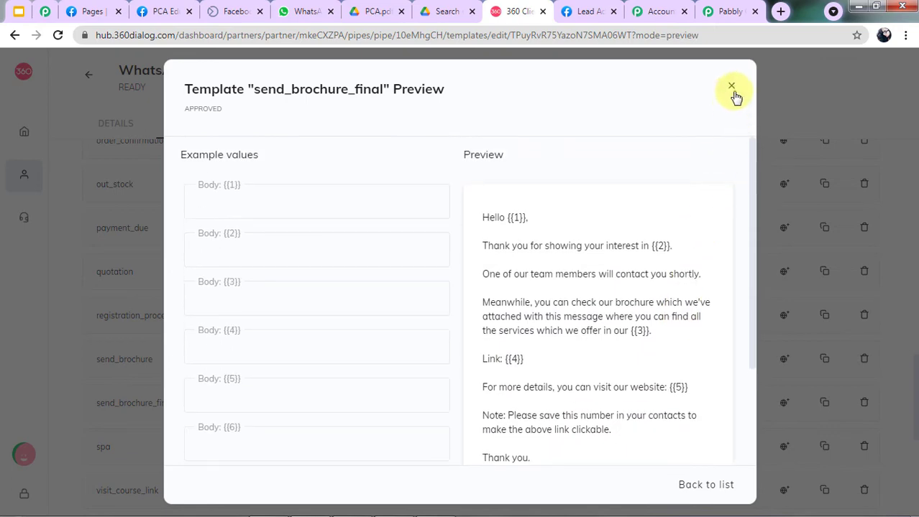
left_click(732, 87)
- View the blank form for creating a new WhatsApp template and close it without submitting
scroll(666, 208, "up", 8)
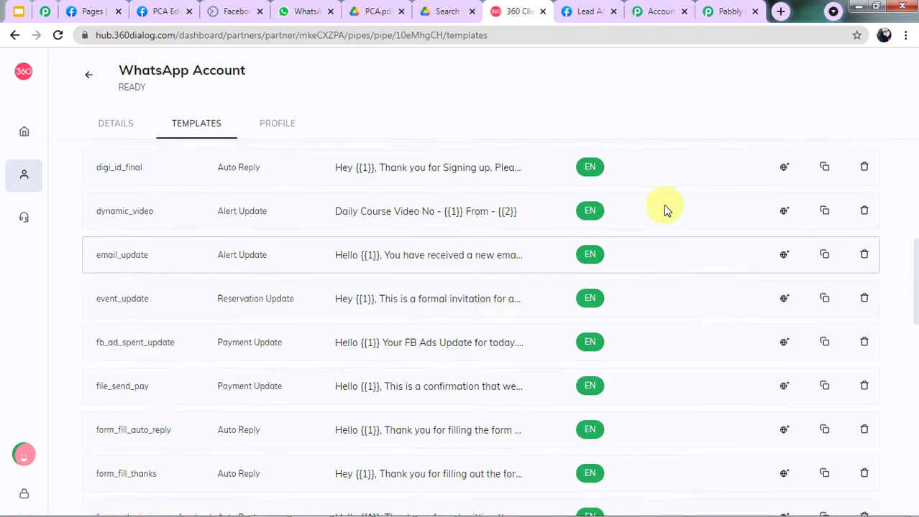
scroll(666, 212, "up", 5)
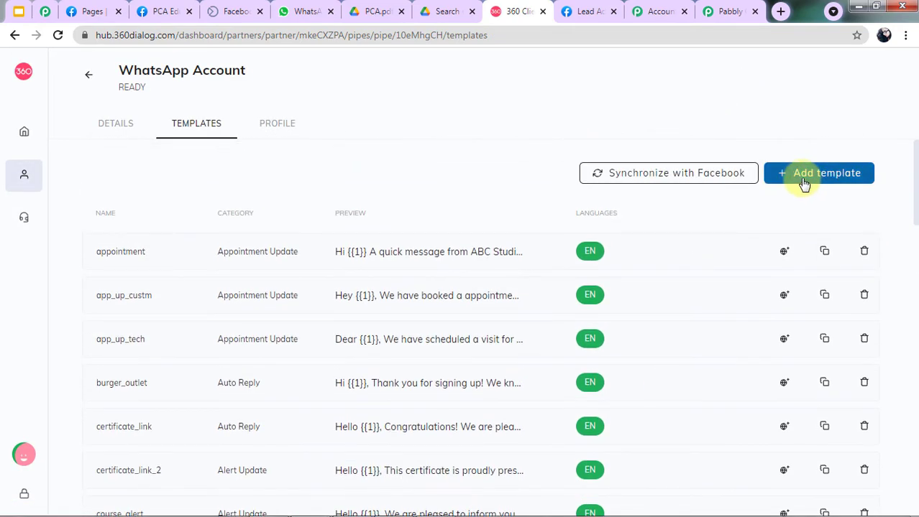
left_click(802, 184)
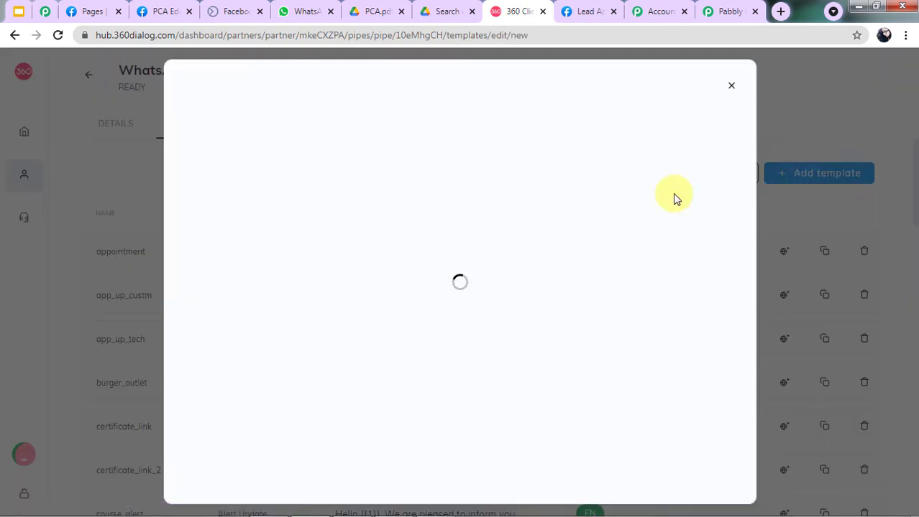
left_click(274, 152)
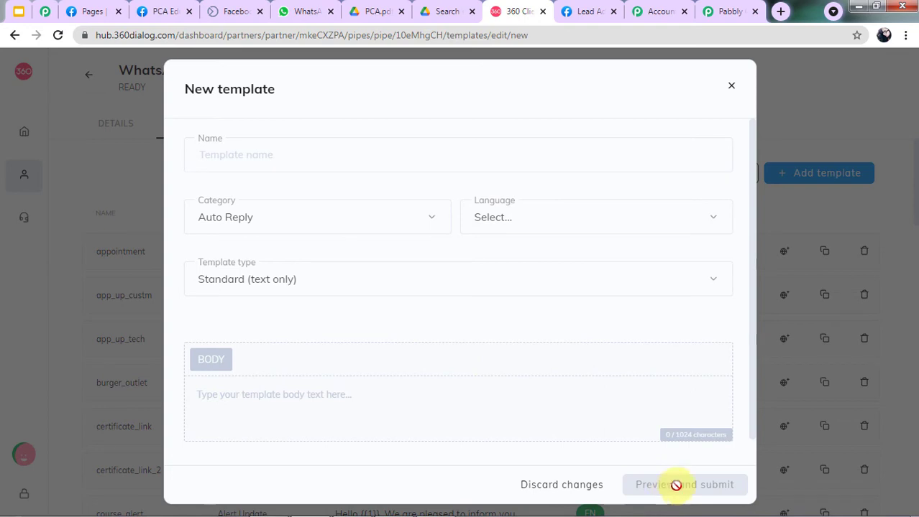
left_click(731, 86)
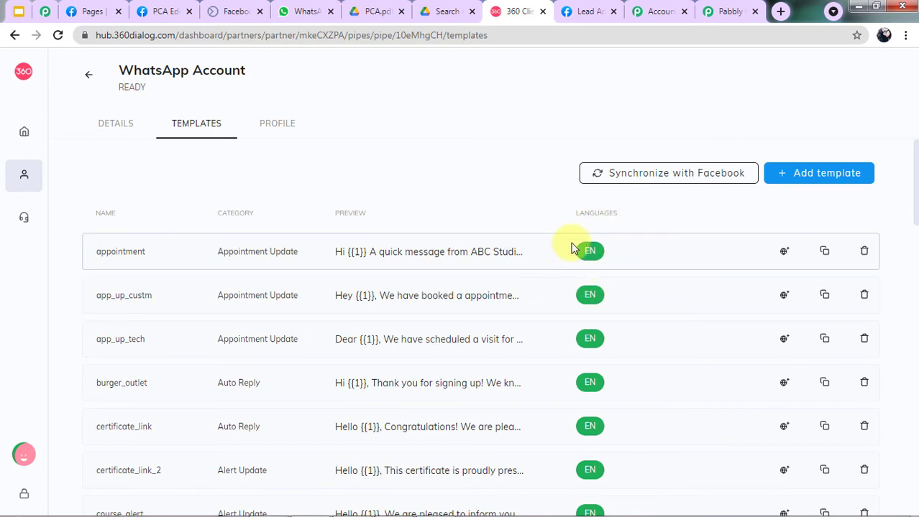
mouse_move(586, 250)
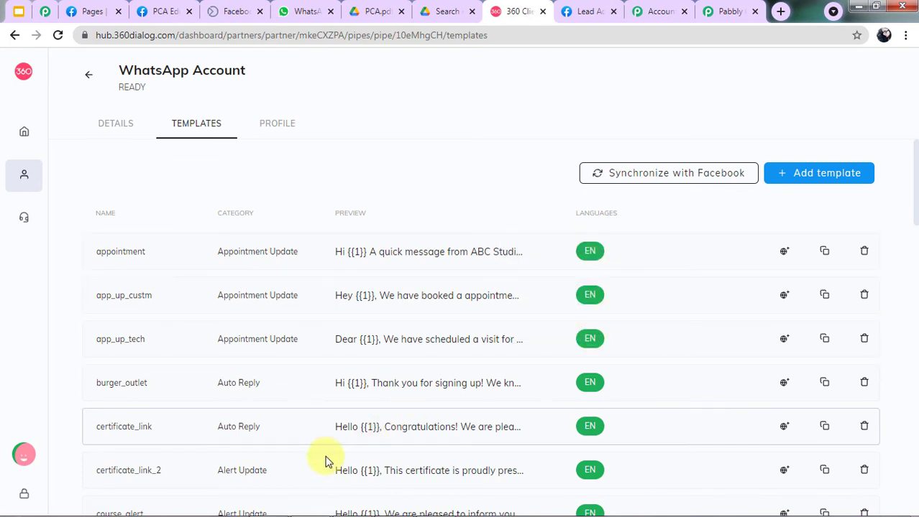
scroll(522, 318, "down", 3)
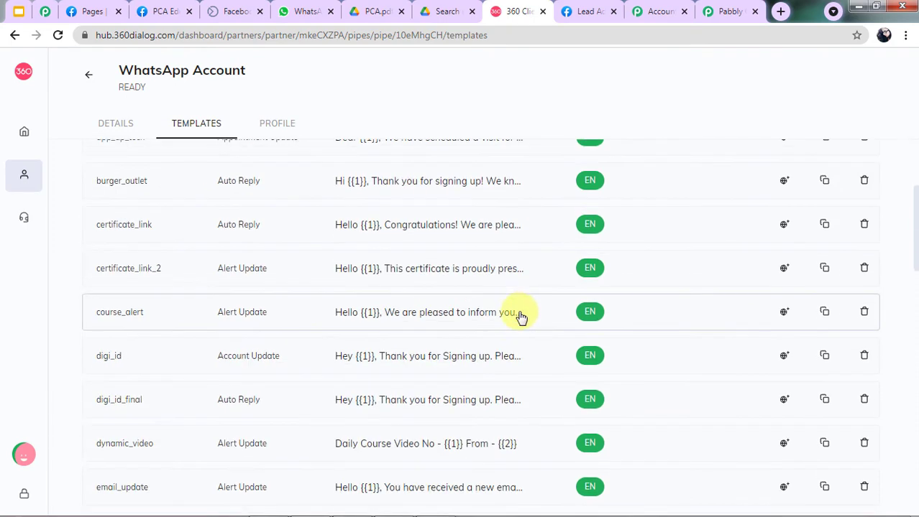
- Switch to Pabbly Connect and set the action step's template to send_brochure_final (en)
left_click(750, 7)
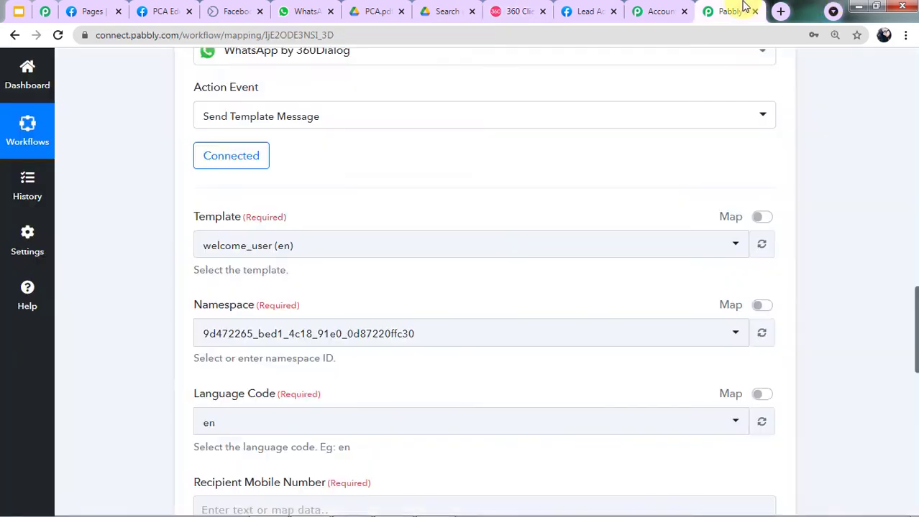
left_click(290, 247)
scroll(289, 323, "down", 3)
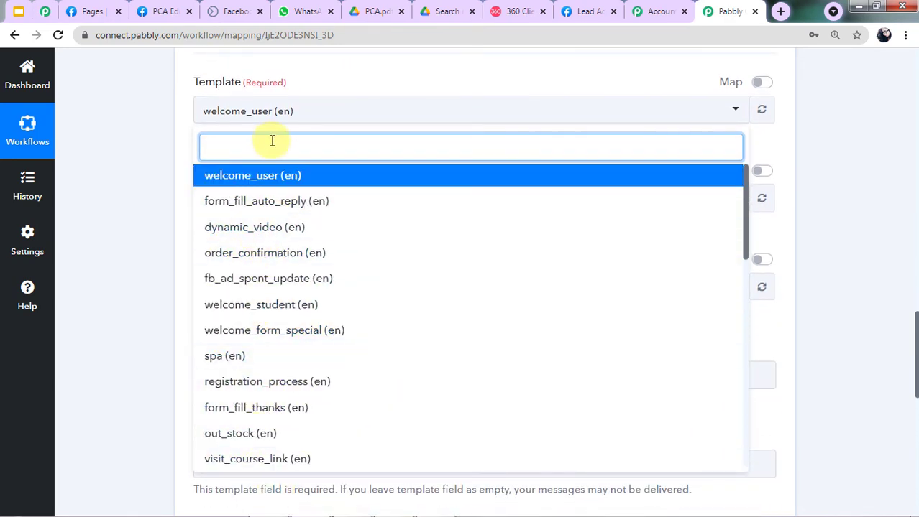
type("broch")
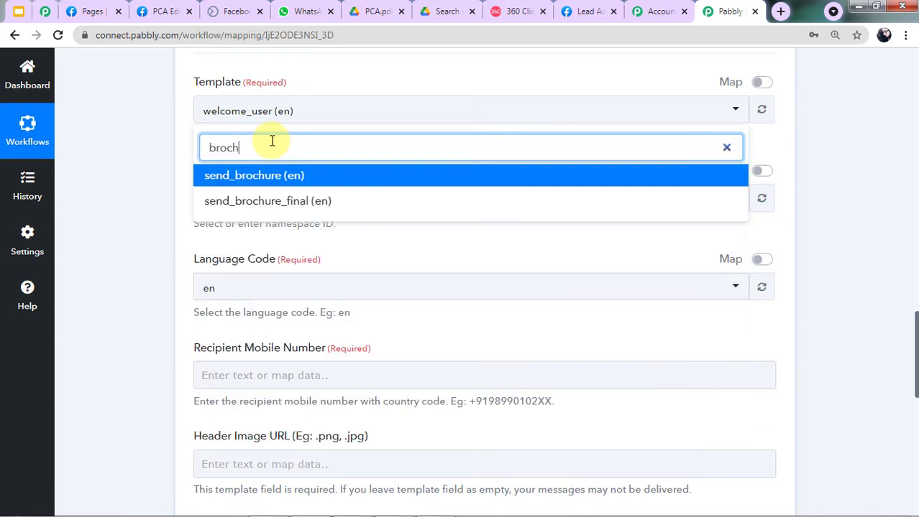
left_click(299, 201)
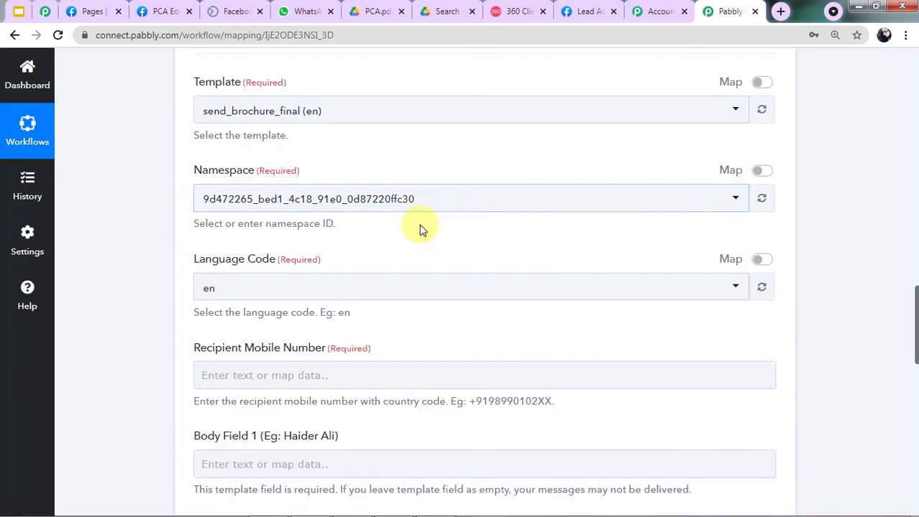
- Review the template's recipient and body fields, the lead data available for mapping, and the example format for the recipient's mobile number
scroll(413, 227, "down", 3)
scroll(404, 227, "down", 2)
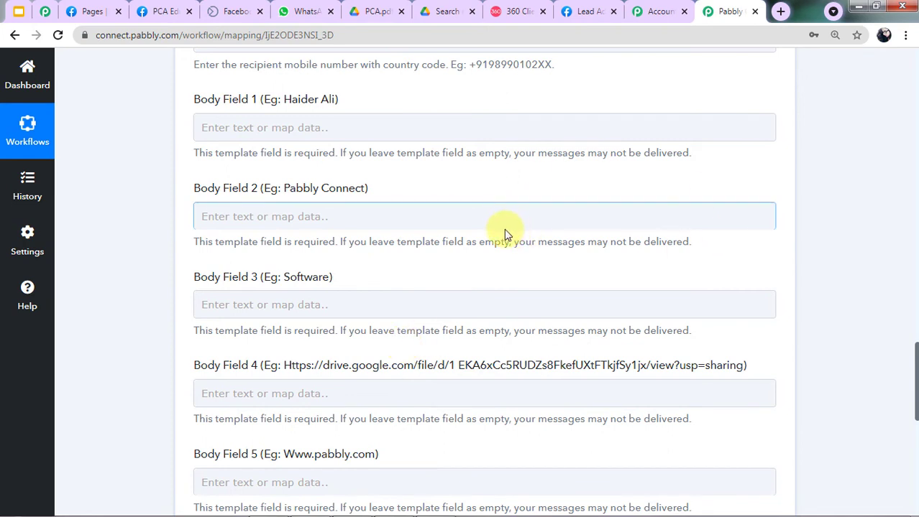
scroll(410, 228, "up", 3)
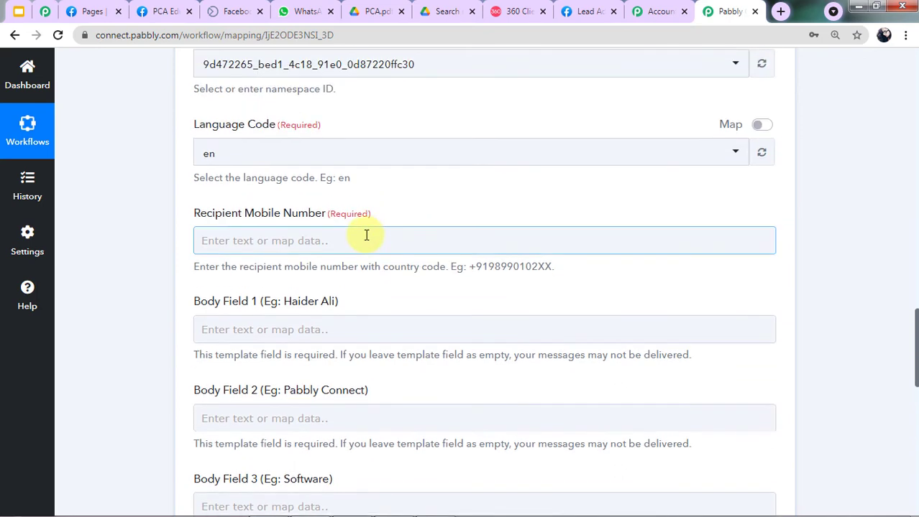
scroll(325, 240, "up", 13)
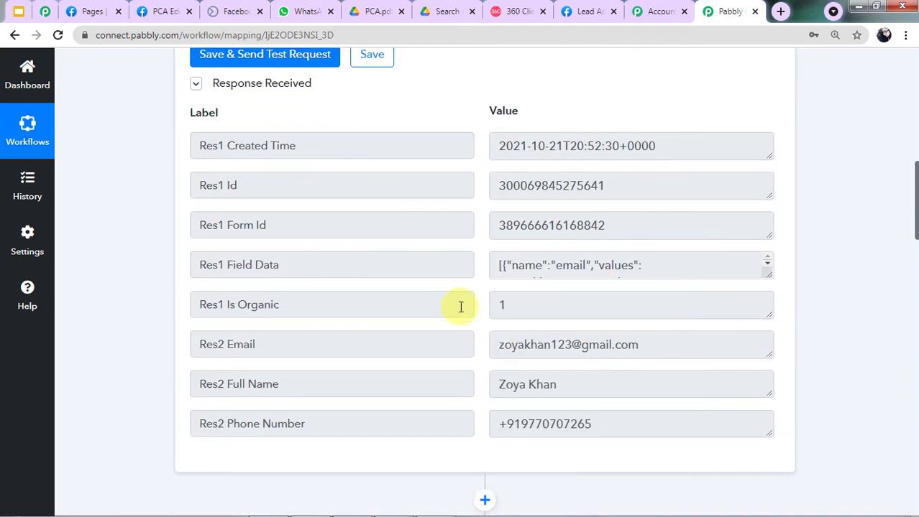
scroll(485, 314, "down", 11)
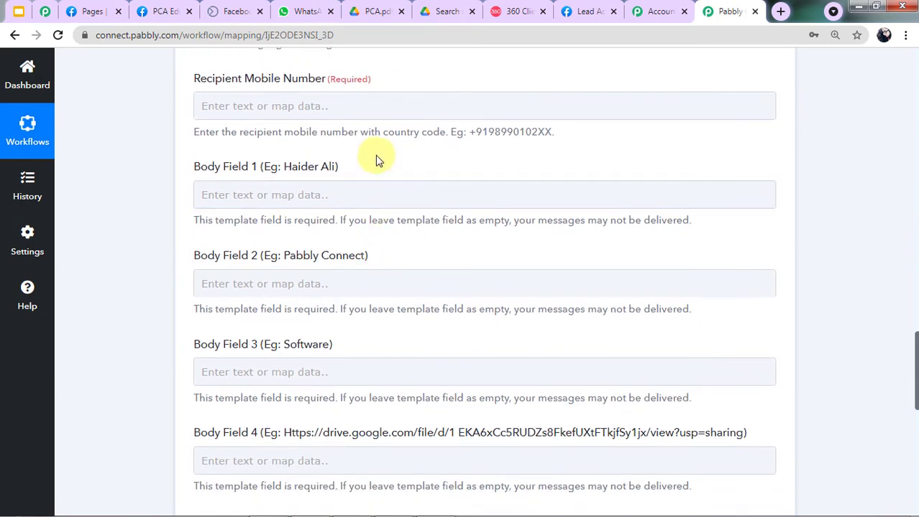
left_click(385, 108)
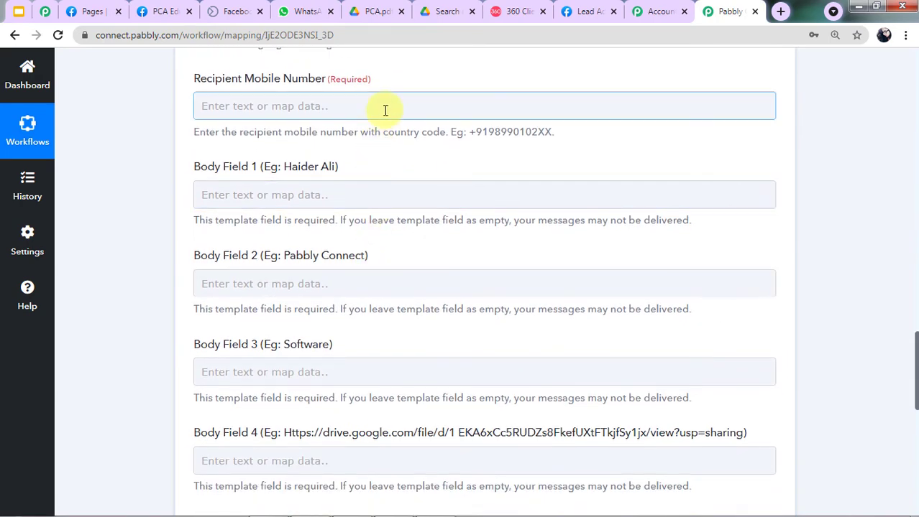
left_click(386, 108)
left_click(397, 215)
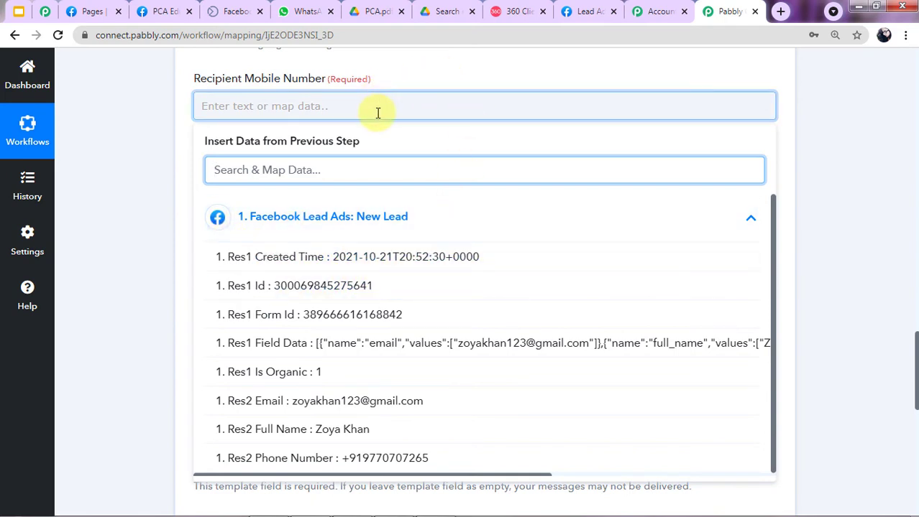
left_click(155, 175)
scroll(213, 186, "up", 1)
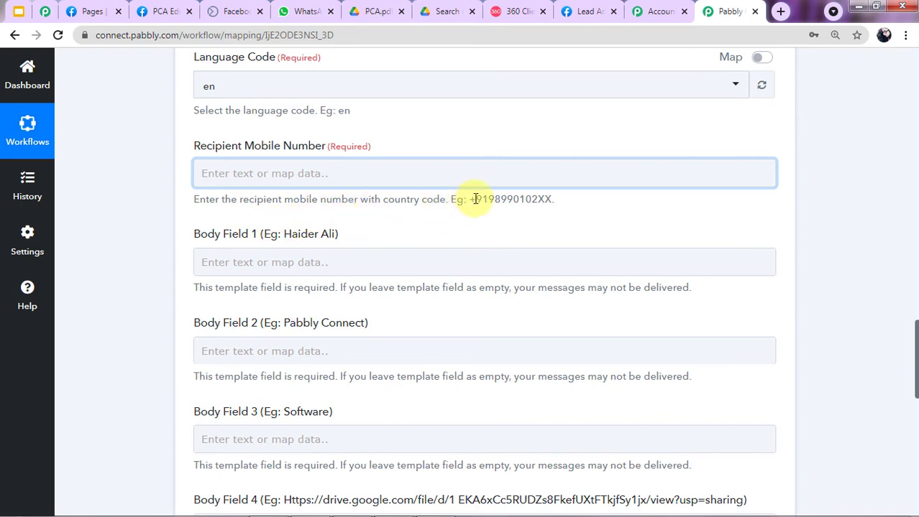
left_click_drag(469, 196, 590, 206)
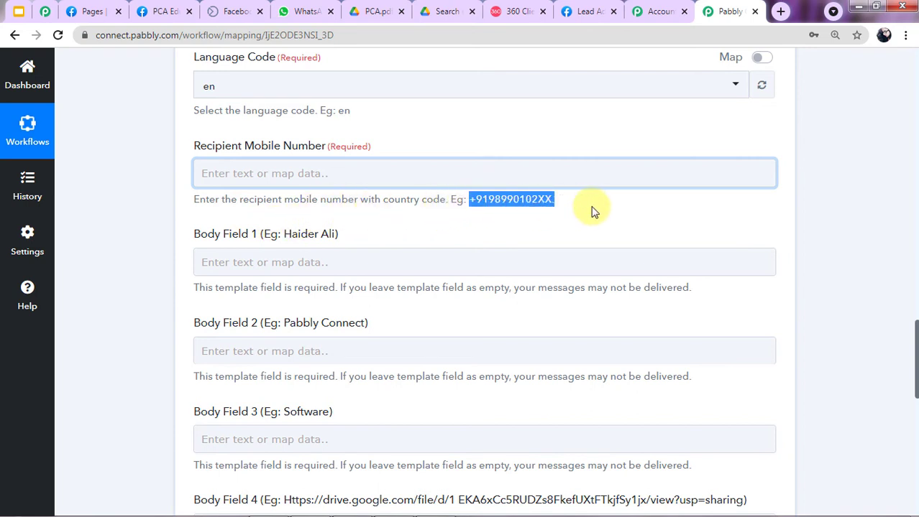
left_click(591, 210)
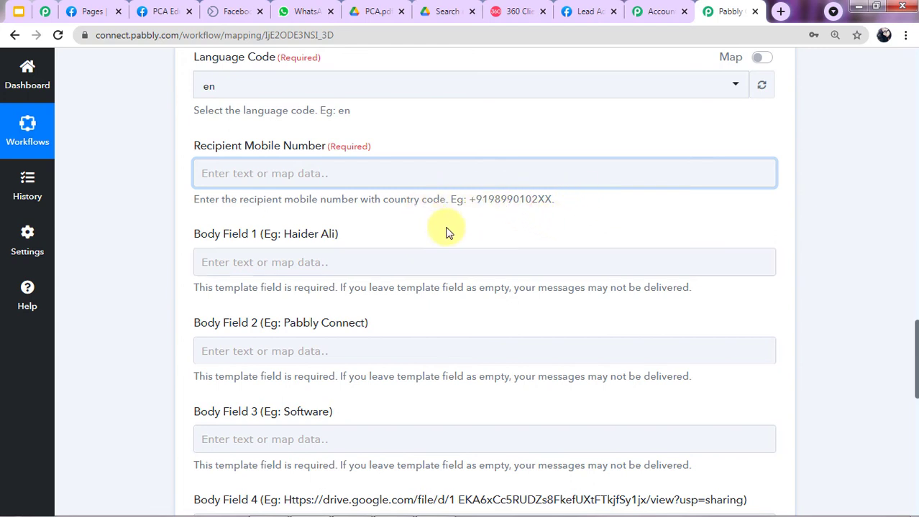
- Map Recipient Mobile Number to Res2 Phone Number from the Facebook Lead Ads step and compare it with the received lead response
left_click(383, 177)
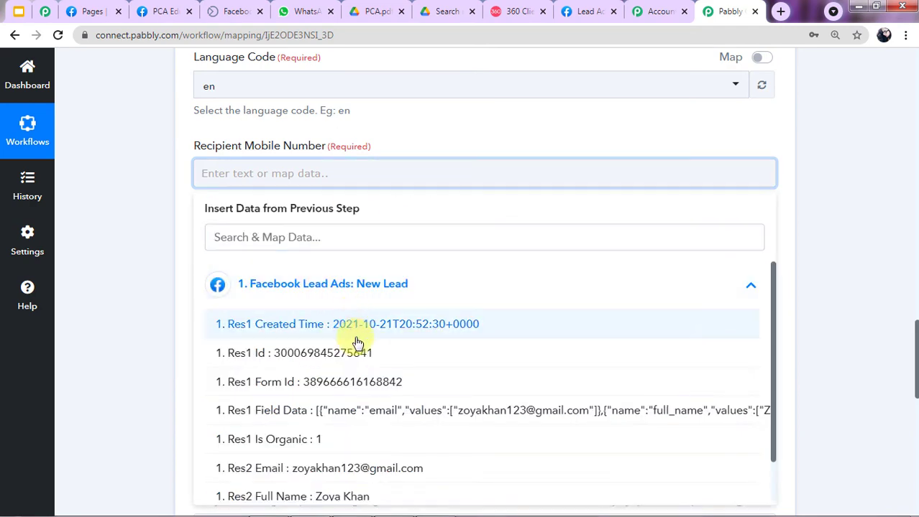
scroll(358, 344, "down", 1)
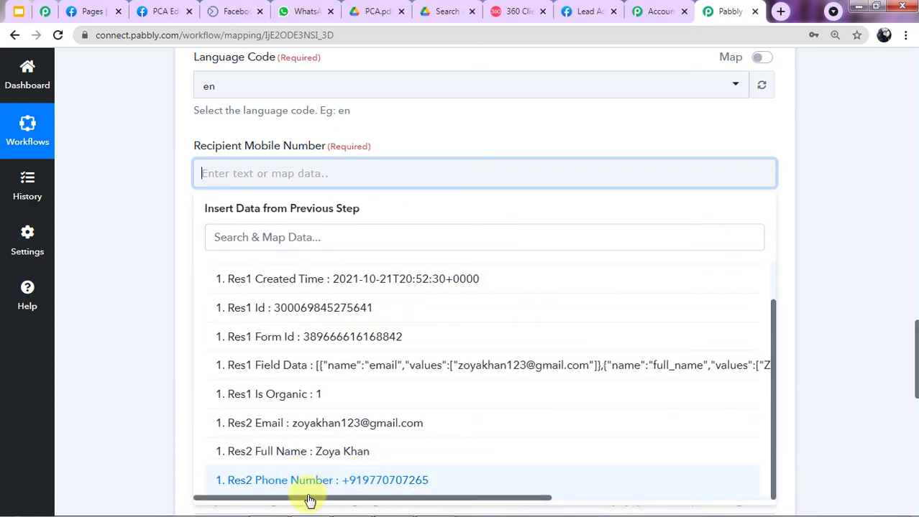
left_click(388, 486)
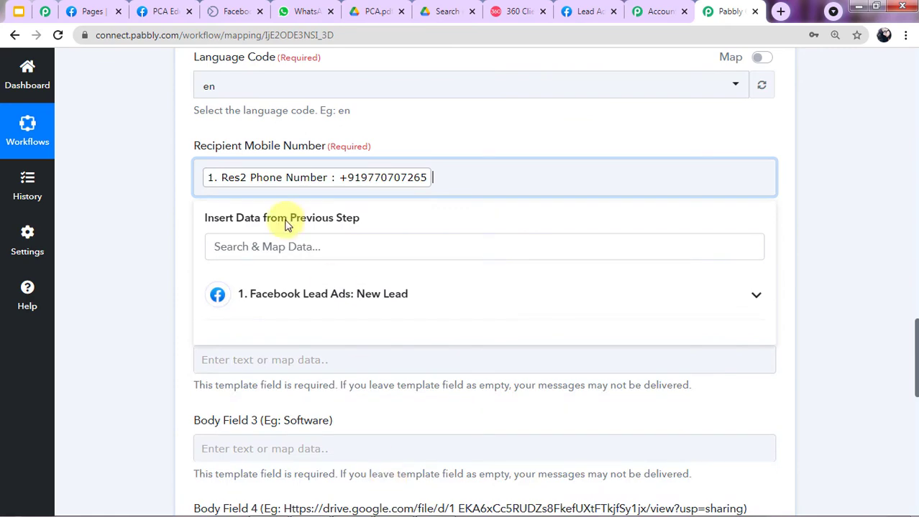
left_click(431, 154)
scroll(603, 128, "up", 4)
scroll(602, 128, "up", 6)
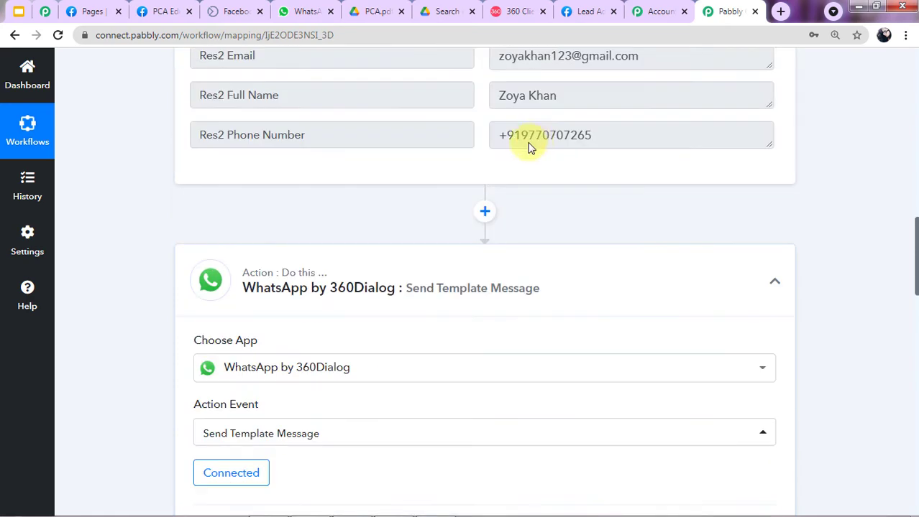
scroll(541, 146, "down", 15)
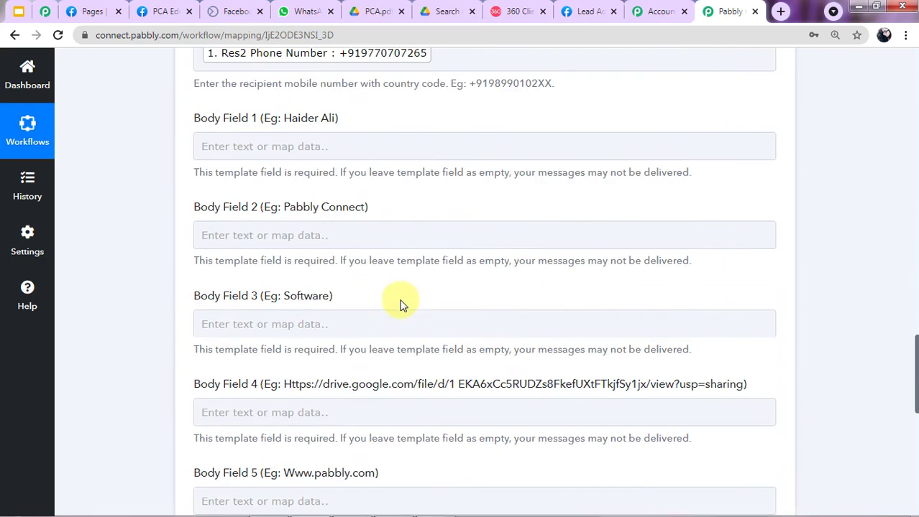
scroll(409, 259, "up", 5)
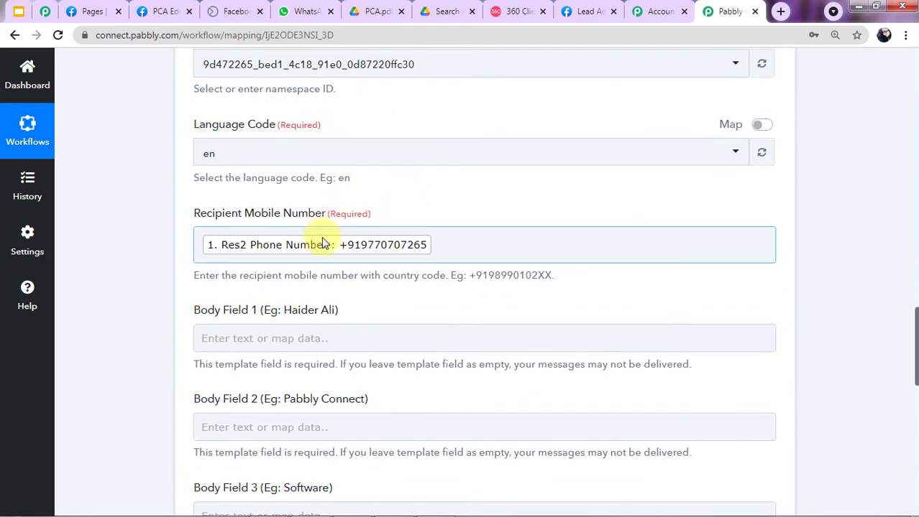
- Map Body Field 1 to Res2 Full Name from the Facebook Lead Ads step and check it against the lead response
scroll(322, 243, "down", 2)
left_click(321, 202)
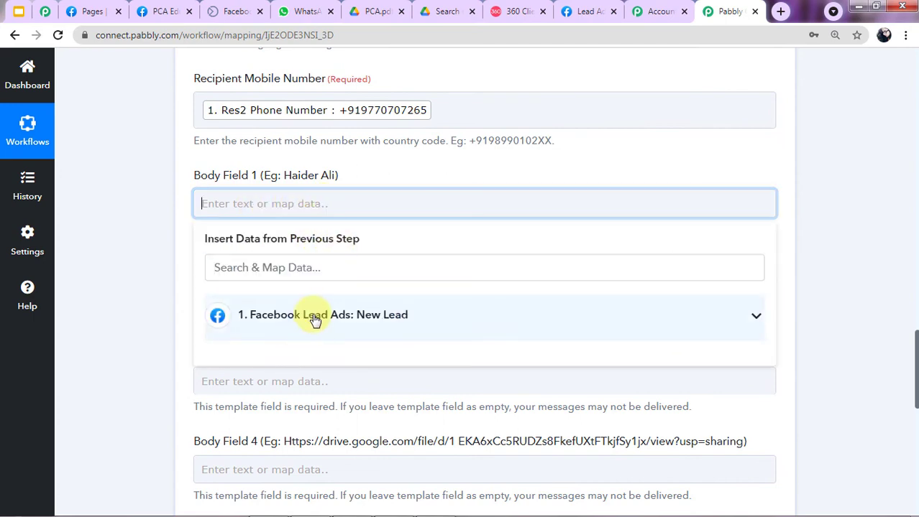
left_click(314, 320)
scroll(288, 431, "down", 1)
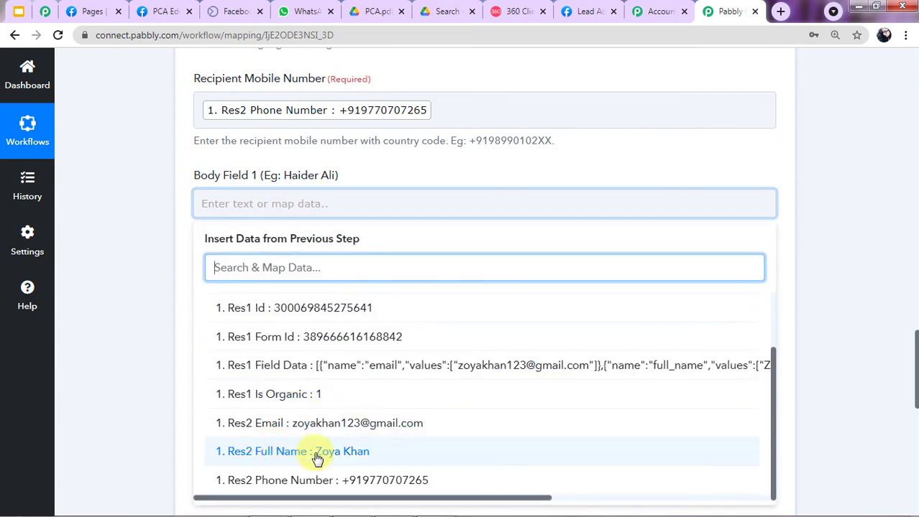
left_click(318, 457)
left_click(471, 192)
left_click(488, 188)
scroll(606, 176, "up", 10)
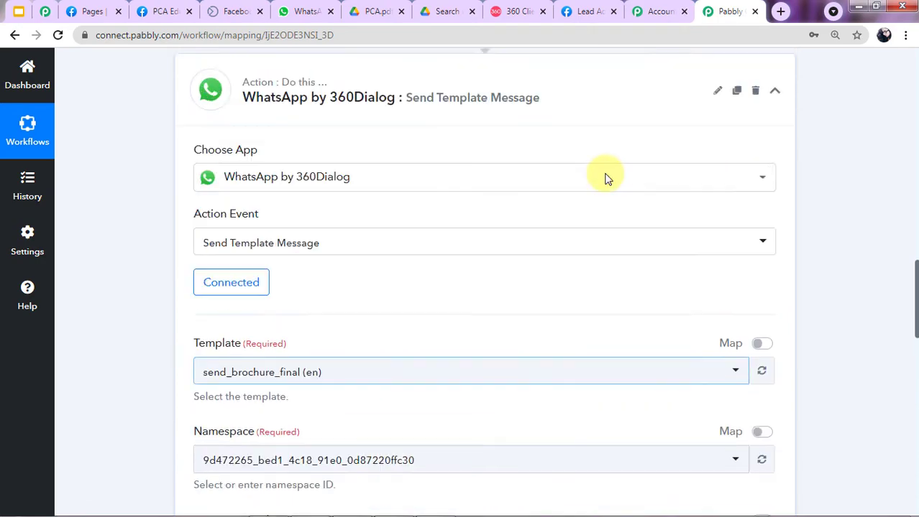
scroll(539, 367, "down", 4)
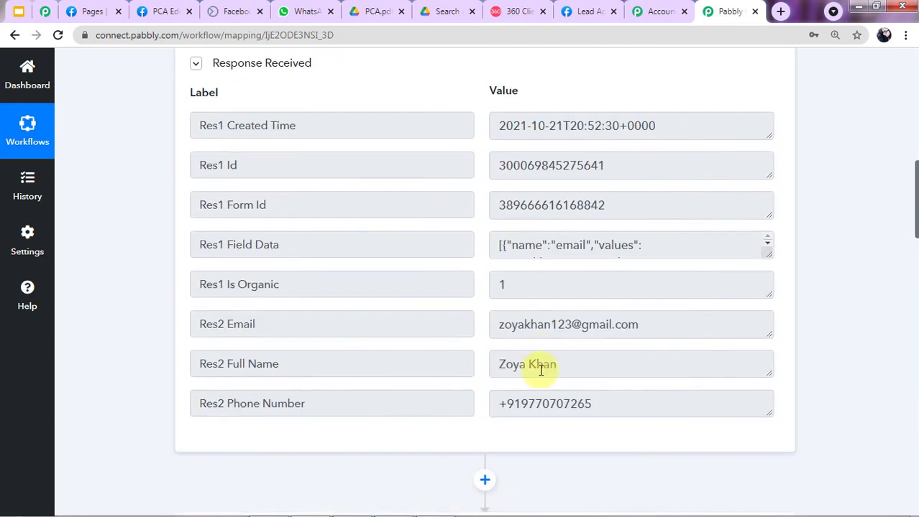
scroll(530, 330, "down", 10)
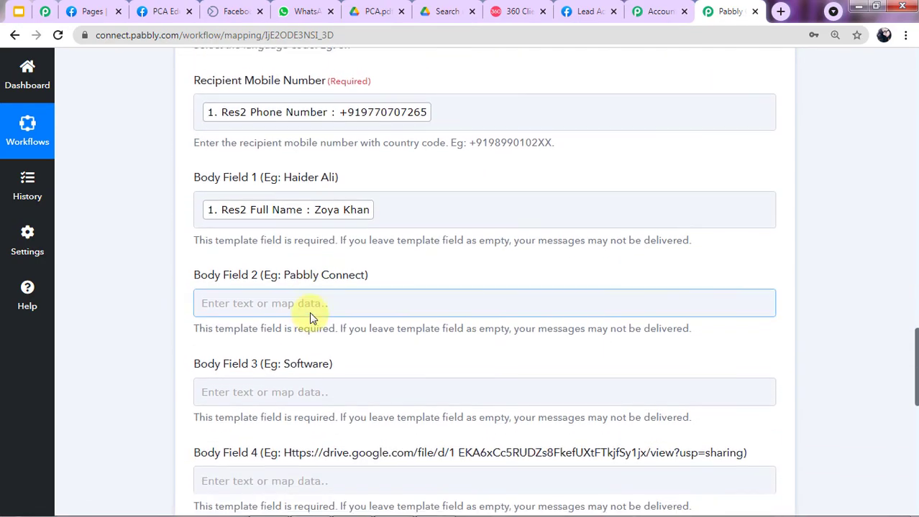
- Set Body Field 2 of the WhatsApp template to PCA Education Network
scroll(348, 283, "down", 1)
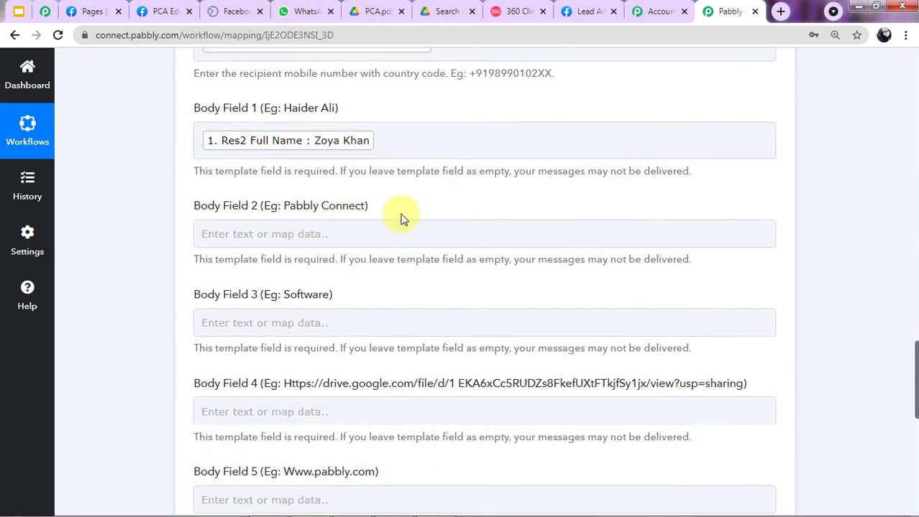
left_click(435, 233)
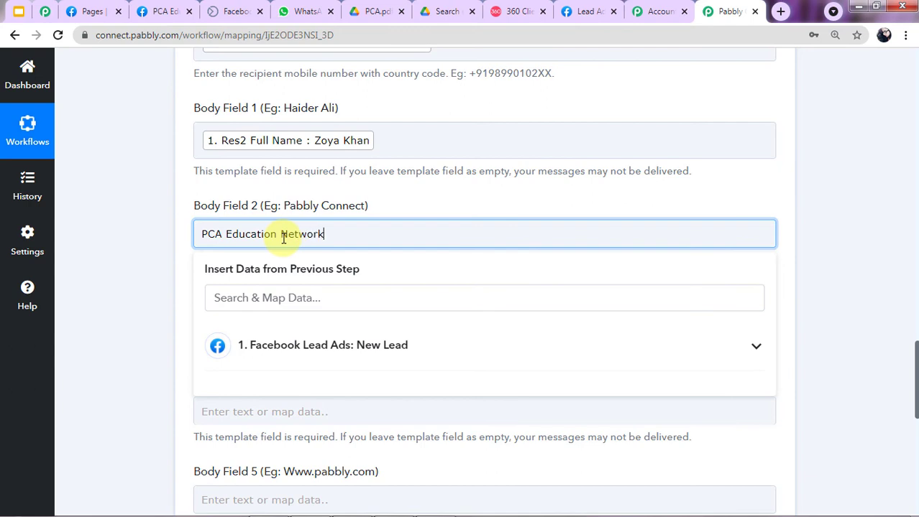
scroll(342, 348, "down", 2)
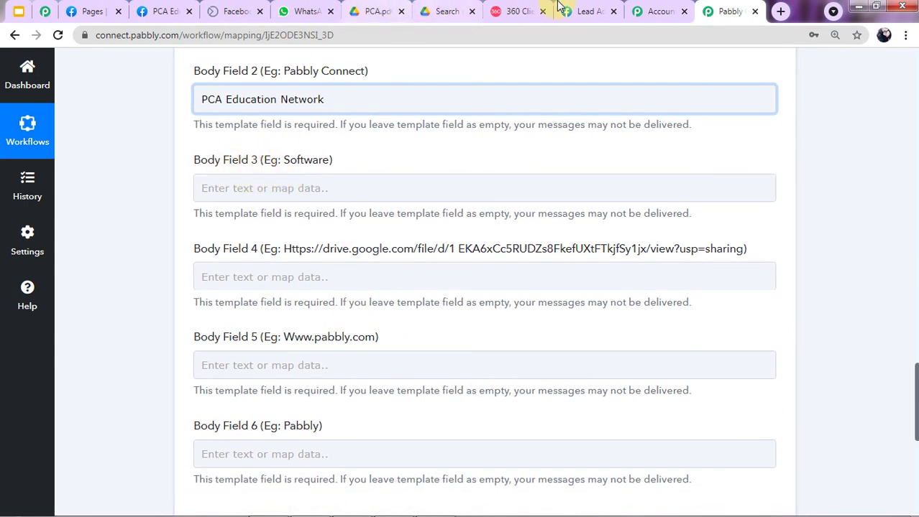
- Switch to the 360dialog Client Hub and preview the send_brochure_final template to check where placeholder {{3}} is used
left_click(503, 12)
scroll(339, 345, "down", 7)
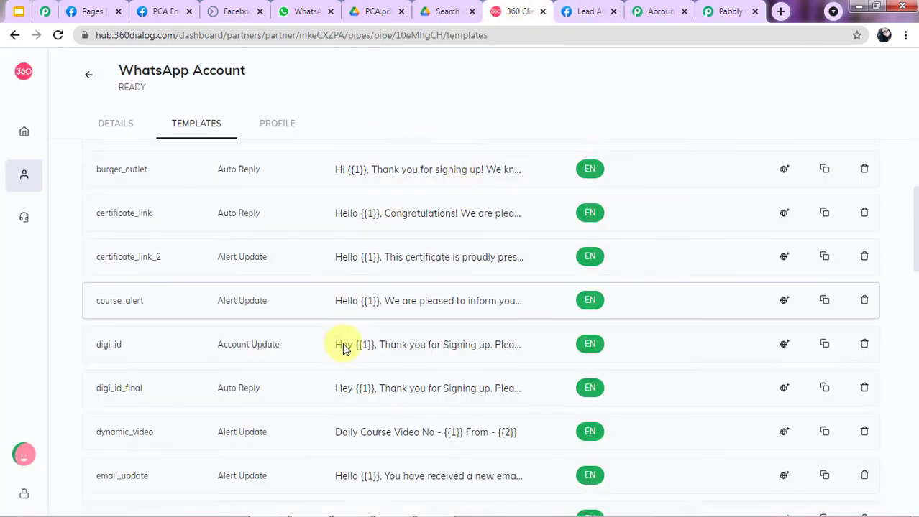
scroll(251, 431, "down", 8)
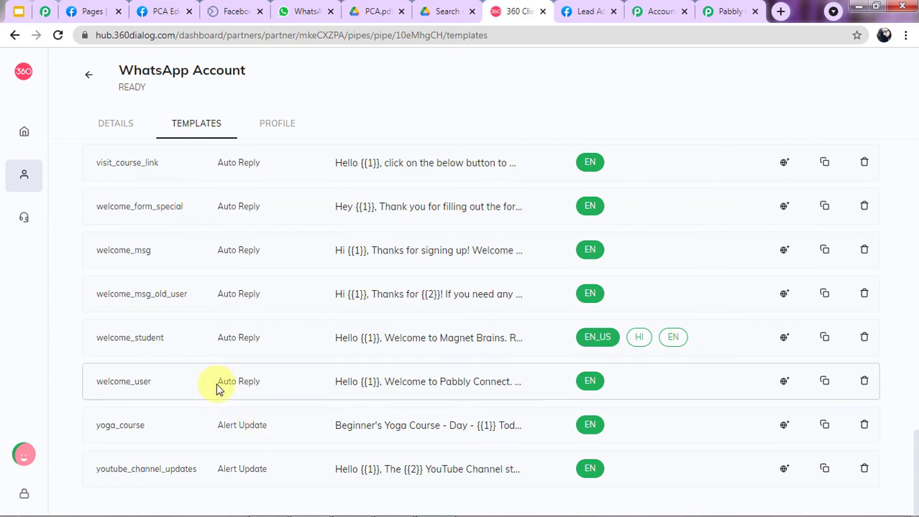
scroll(221, 287, "up", 3)
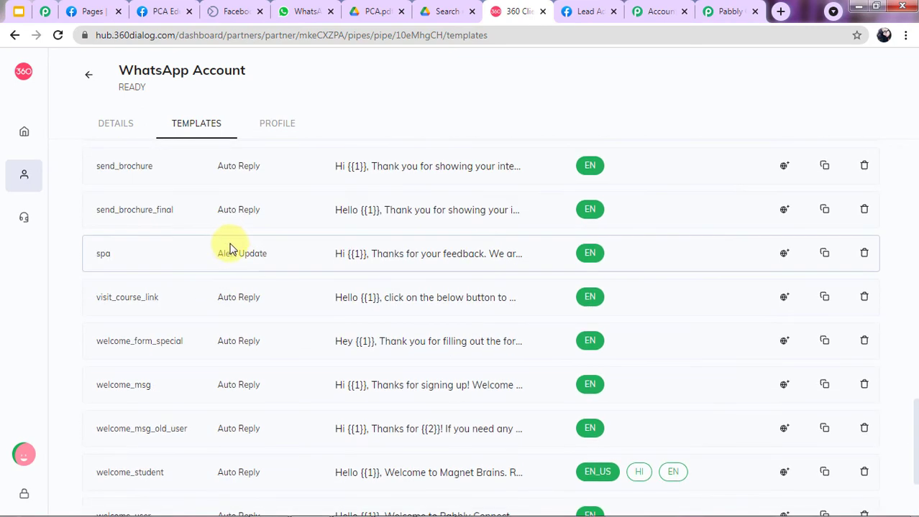
left_click(417, 210)
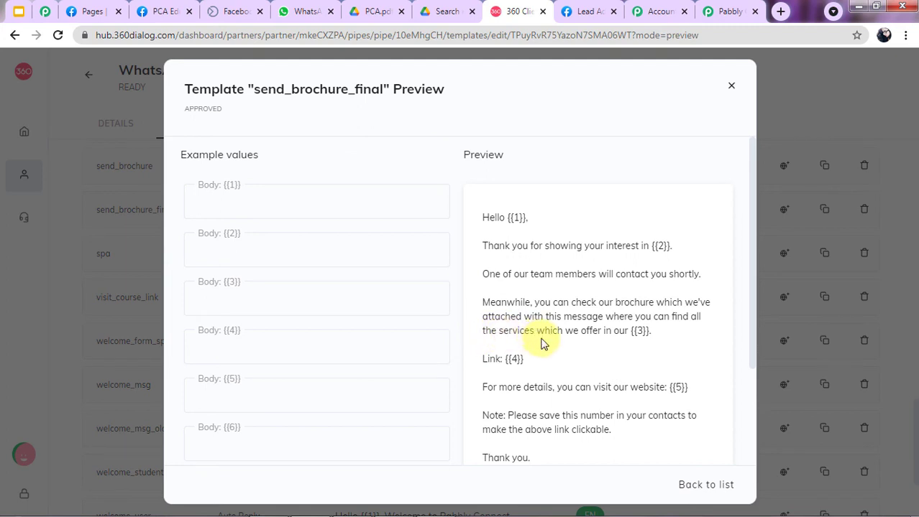
- Switch back to Pabbly Connect and set Body Field 3 of the WhatsApp template to hostel
left_click(730, 11)
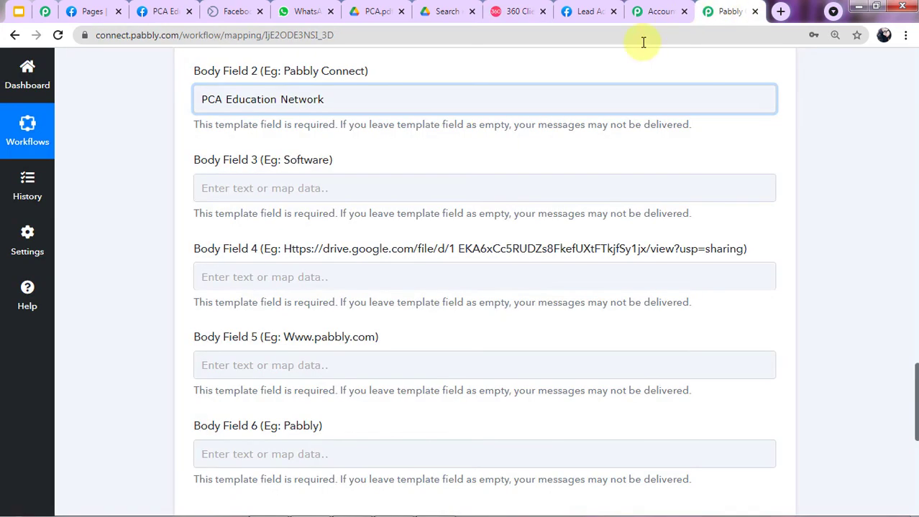
left_click(533, 180)
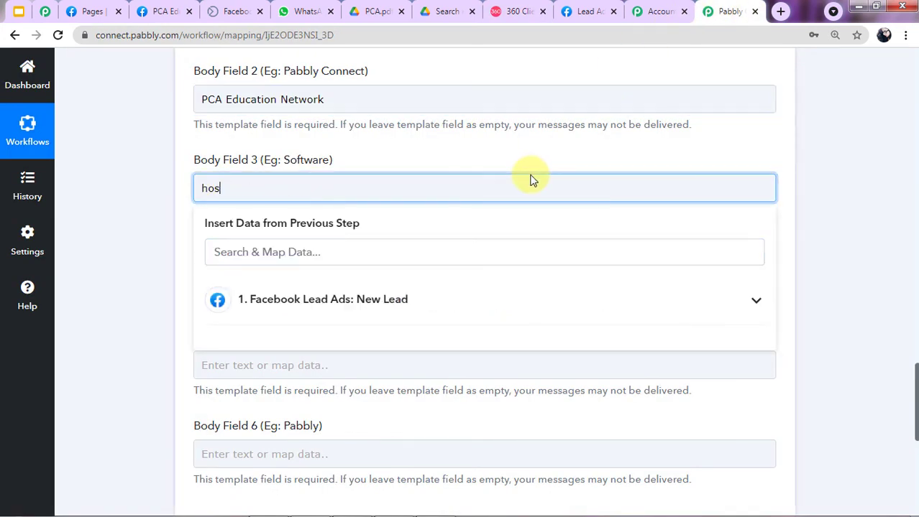
type("hostel")
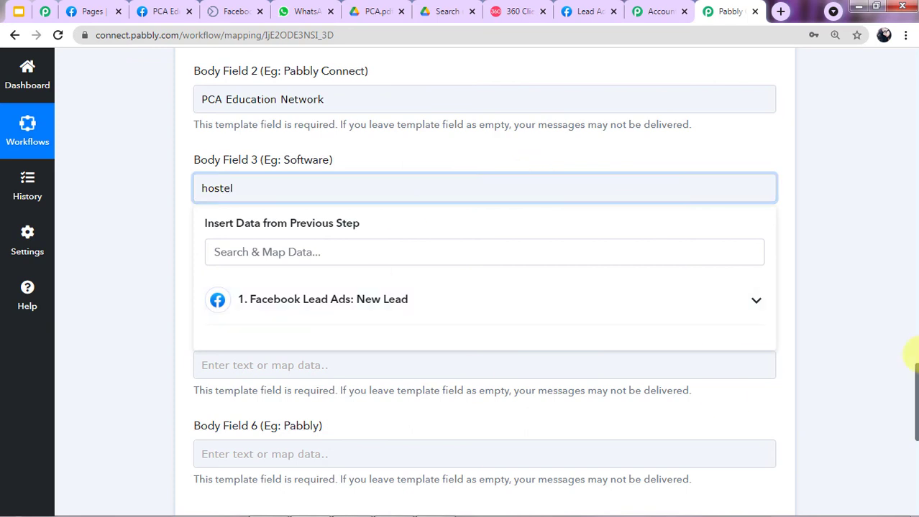
left_click(859, 244)
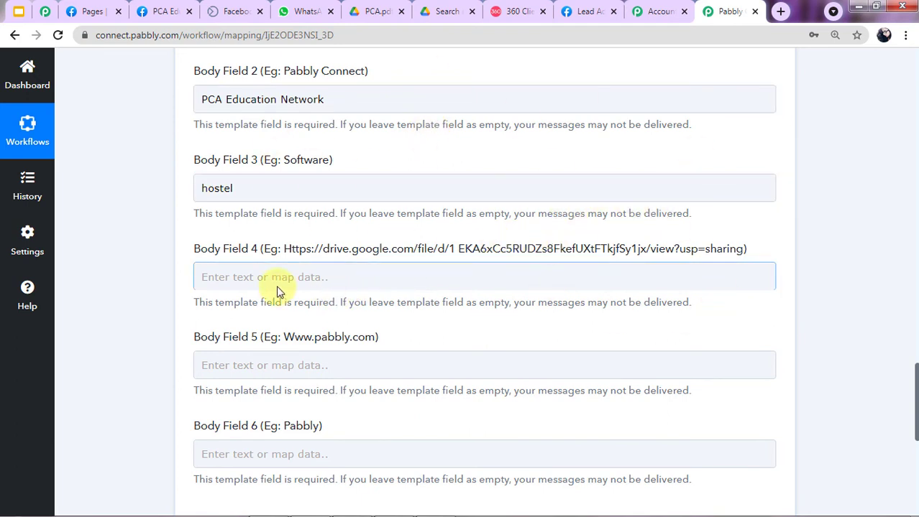
- Switch to Google Drive and copy the sharing link of the PCA.pdf brochure
scroll(277, 283, "down", 2)
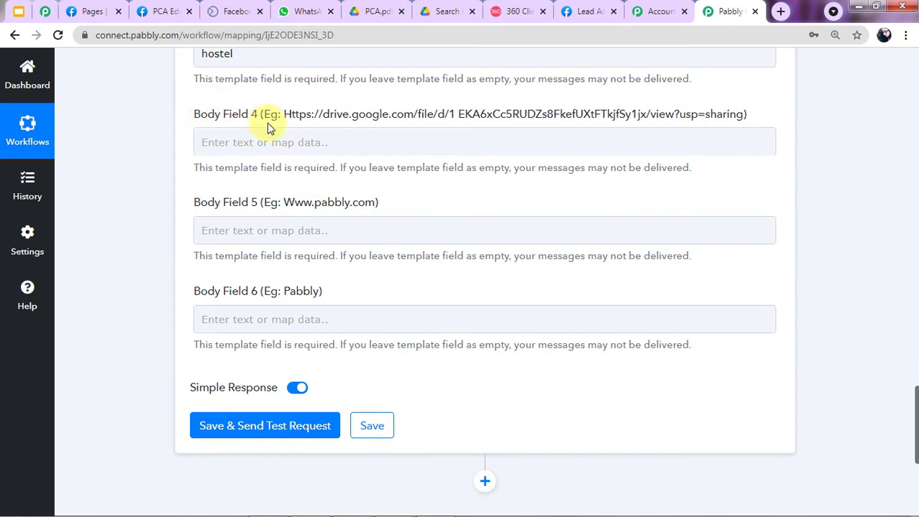
left_click(446, 11)
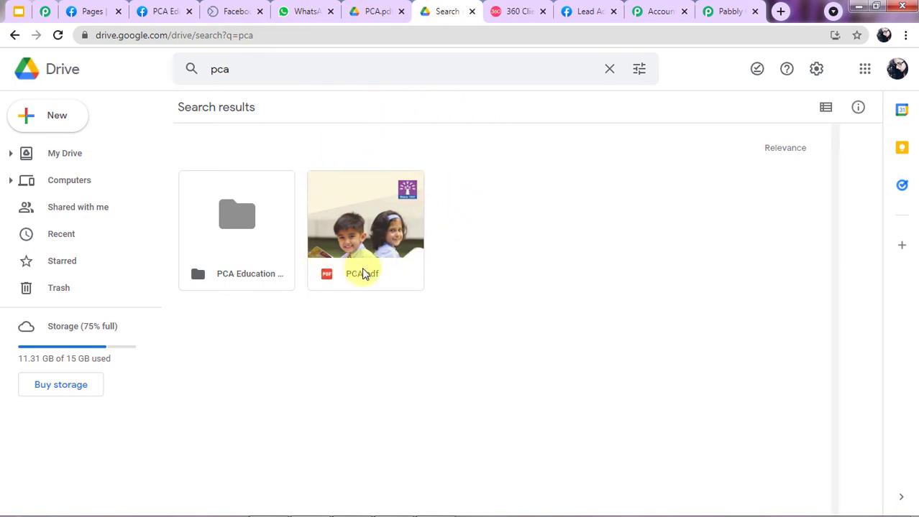
right_click(386, 238)
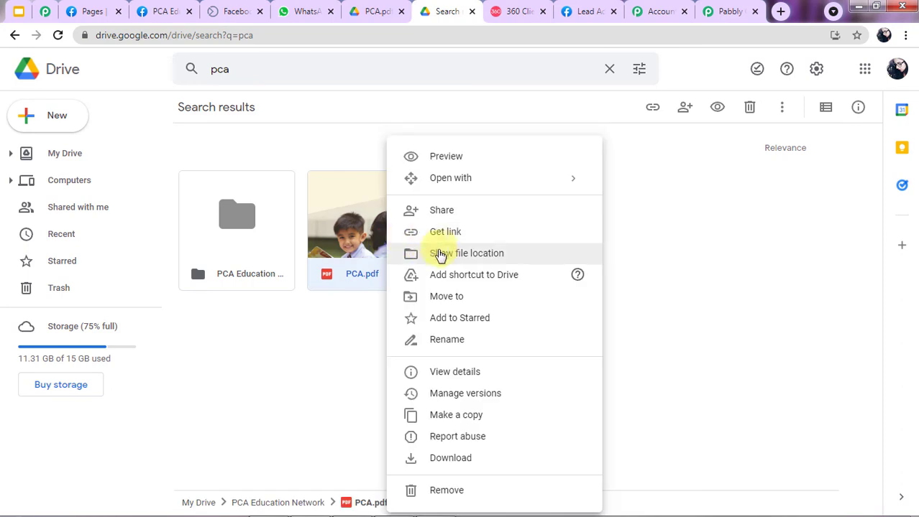
left_click(446, 233)
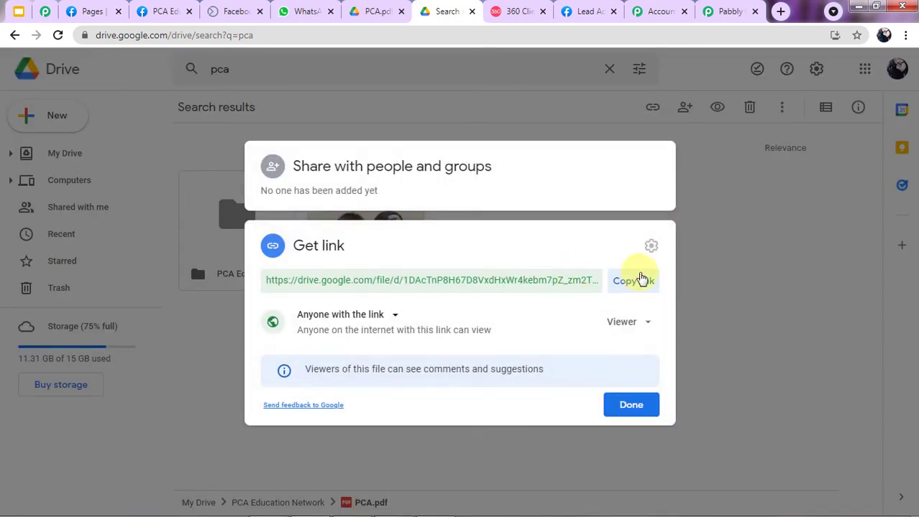
left_click(639, 283)
- Switch back to Pabbly Connect and paste the brochure's Drive link into Body Field 4 of the WhatsApp template
left_click(729, 12)
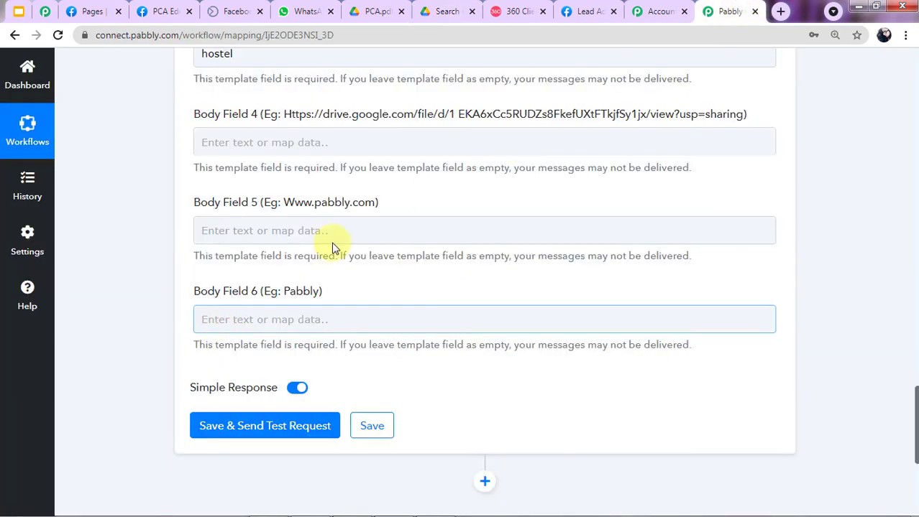
left_click(376, 138)
key("ctrl+v")
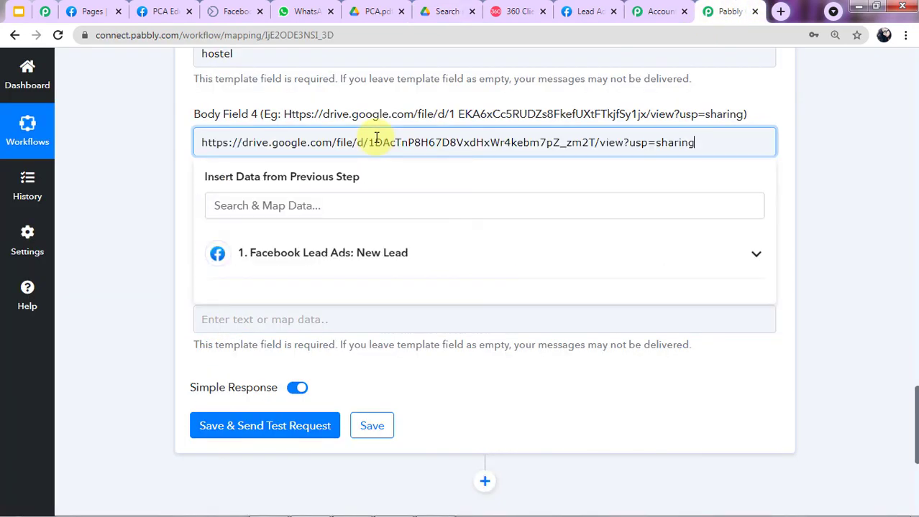
left_click(185, 174)
scroll(433, 194, "down", 1)
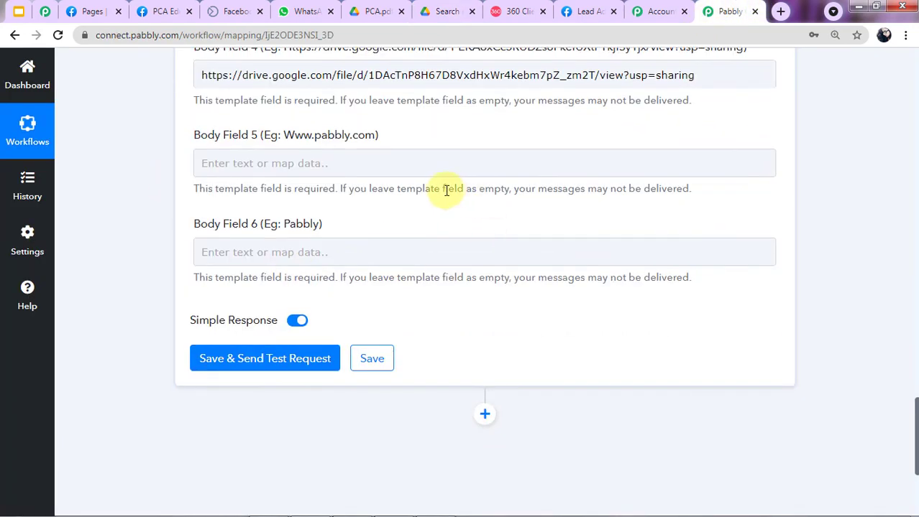
left_click(332, 165)
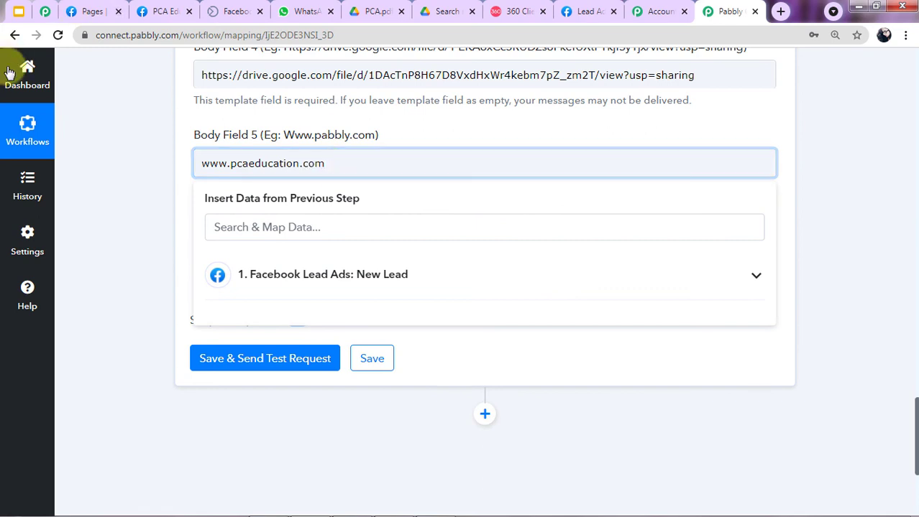
left_click(149, 237)
- Set Body Field 6 of the WhatsApp template to PCA Education Network
left_click(247, 259)
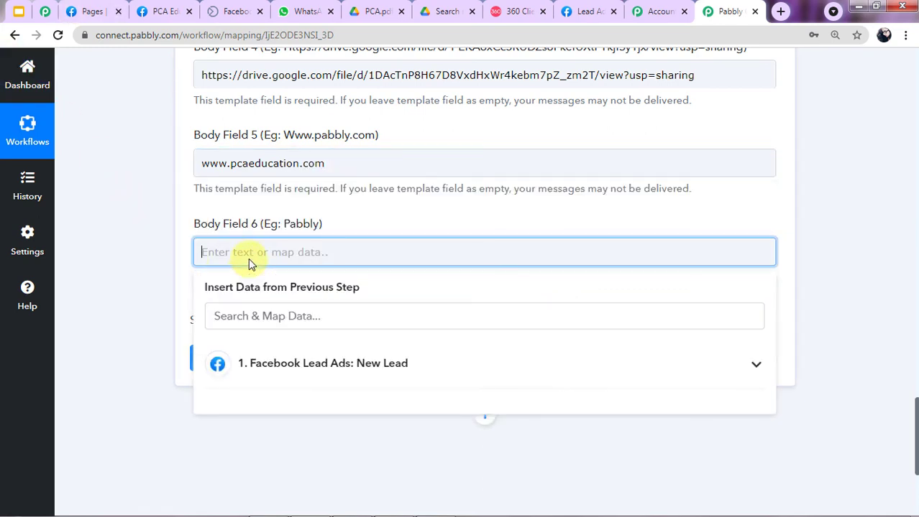
type("PCA")
type("Education MN")
key("BackSpace")
key("BackSpace")
type("n")
key("BackSpace")
type("Net")
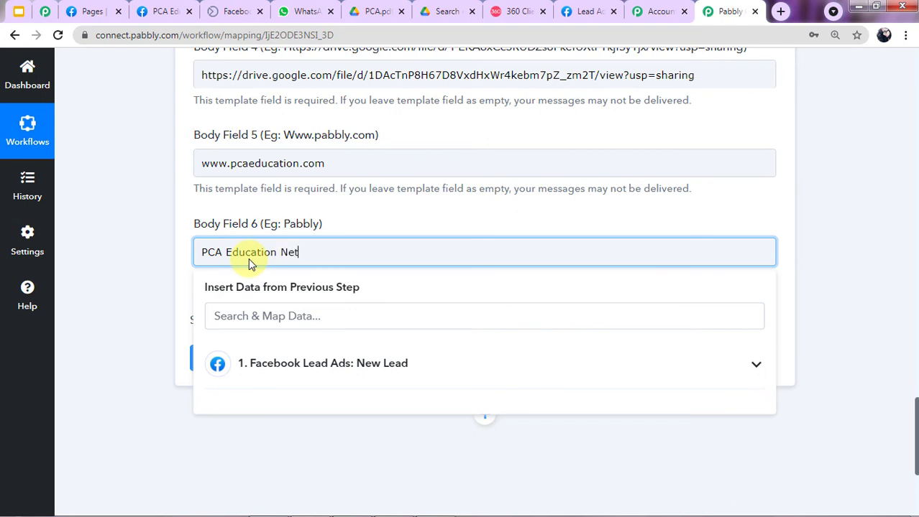
type("work")
left_click(127, 303)
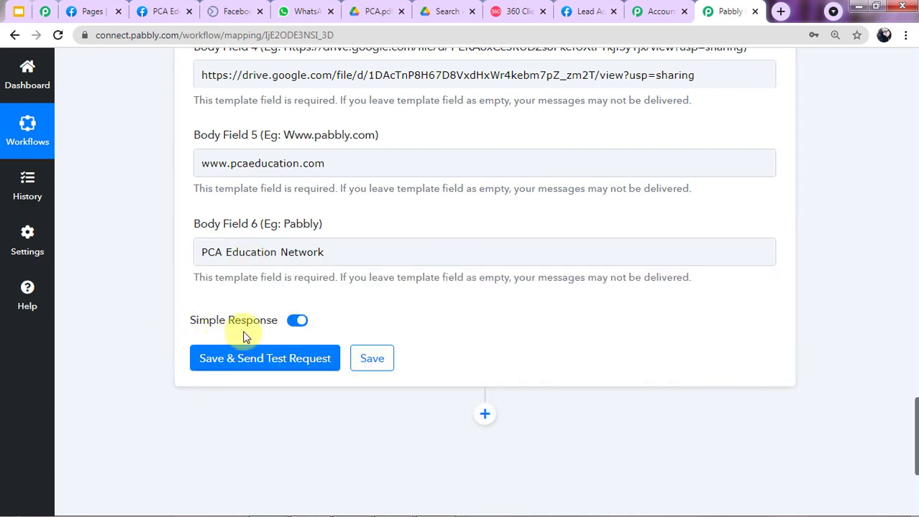
- Save the WhatsApp by 360Dialog action, send its test request, and review the mapped body fields and the response
scroll(493, 205, "up", 5)
scroll(375, 293, "down", 5)
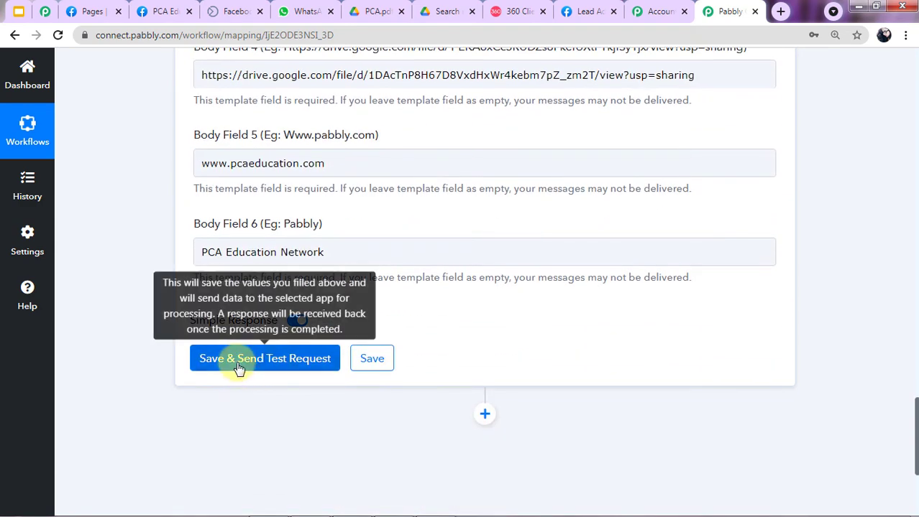
left_click(239, 365)
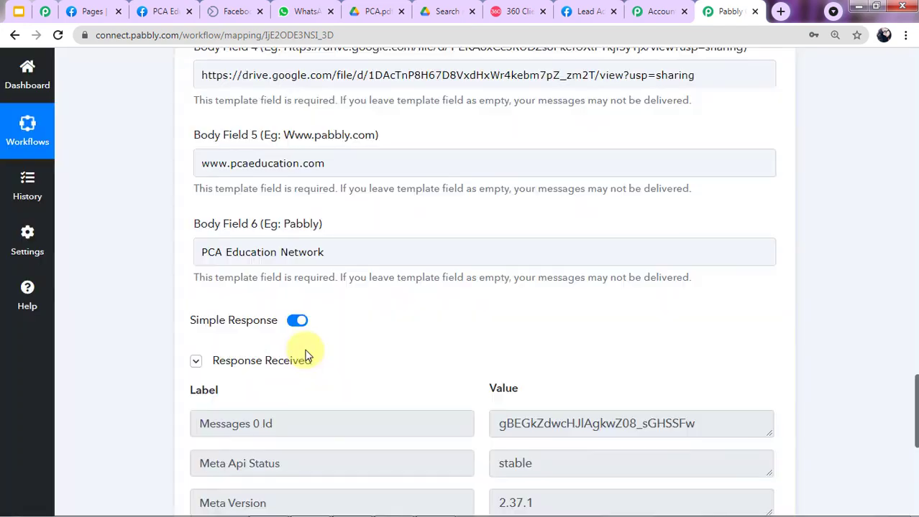
scroll(323, 324, "up", 1)
scroll(317, 308, "up", 2)
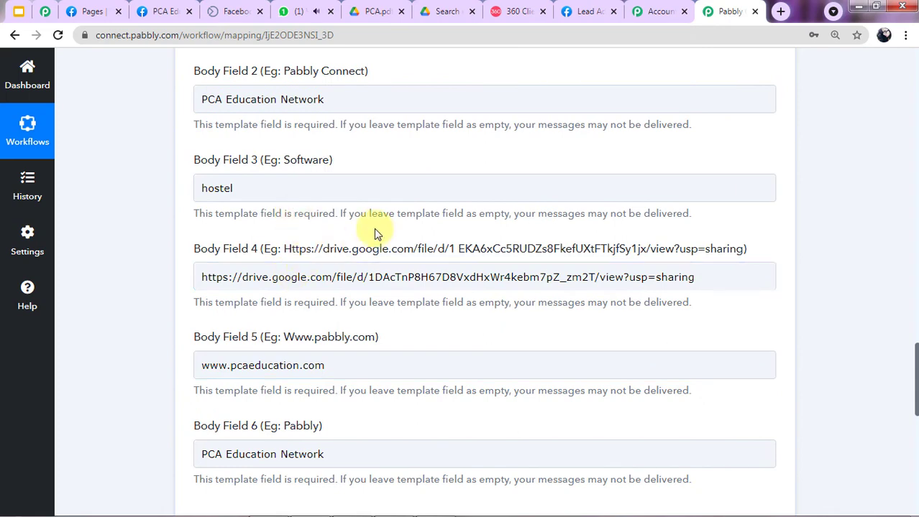
scroll(240, 144, "up", 1)
scroll(302, 94, "up", 1)
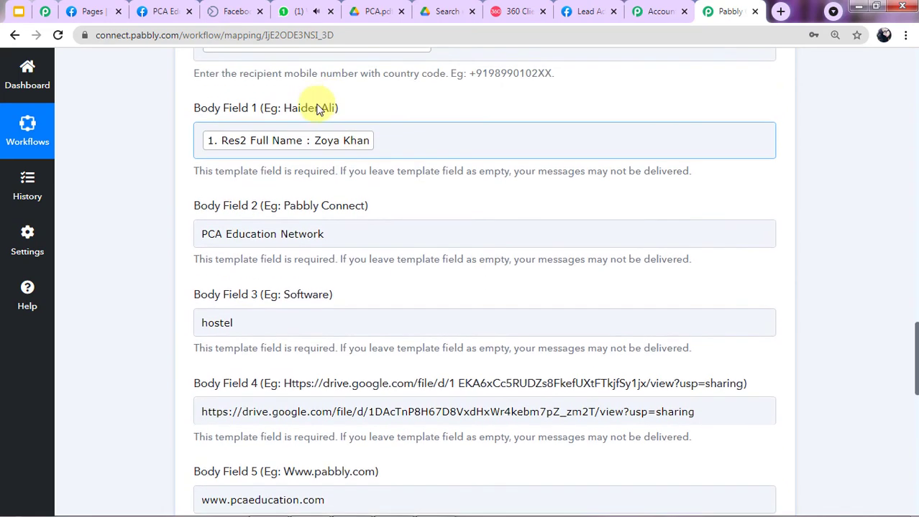
scroll(310, 106, "up", 1)
scroll(383, 186, "down", 10)
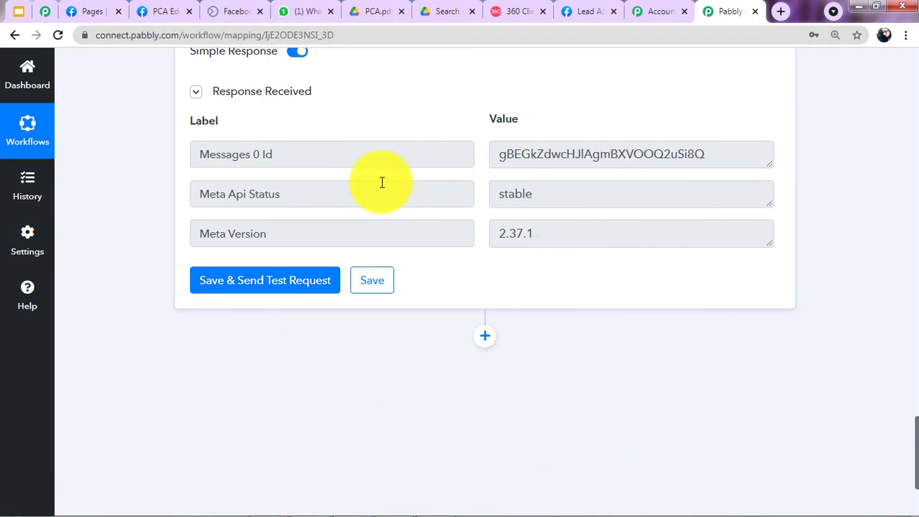
- Switch to WhatsApp Web, open the received template message and follow its Drive link to inspect the PCA.pdf brochure
left_click(307, 11)
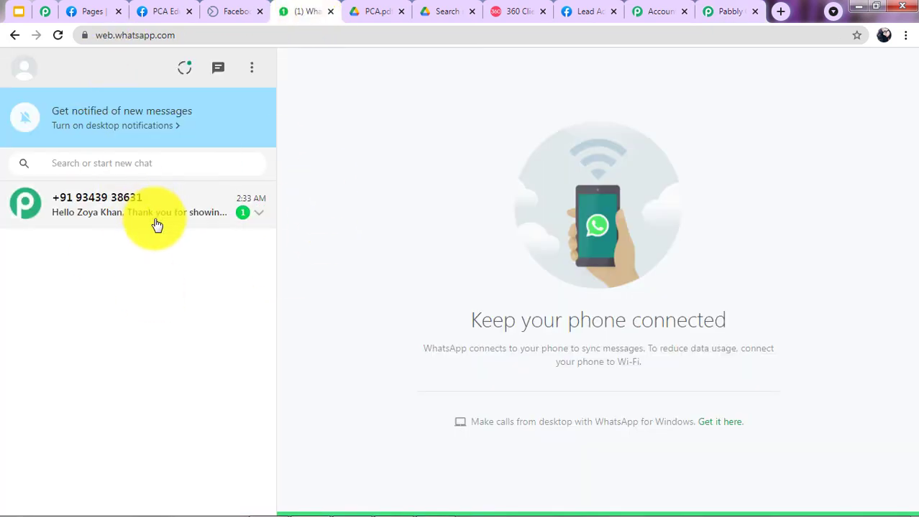
left_click(77, 209)
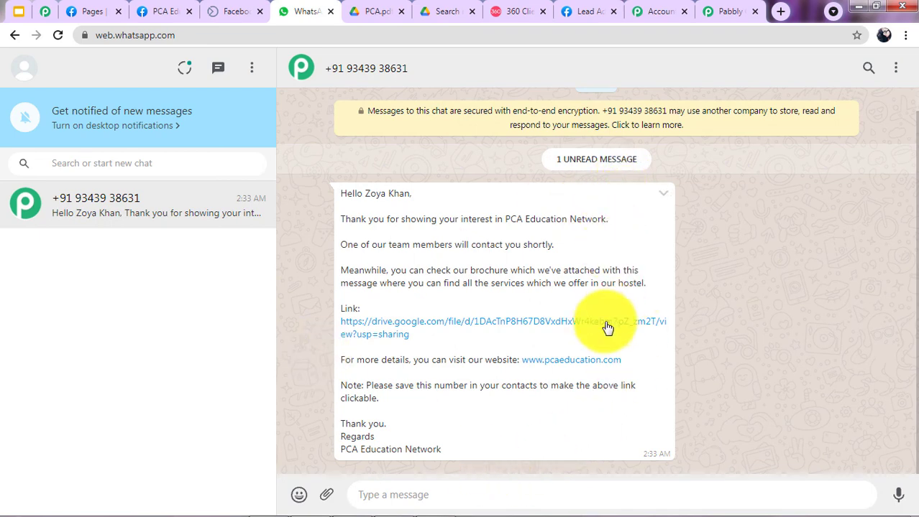
left_click(381, 332)
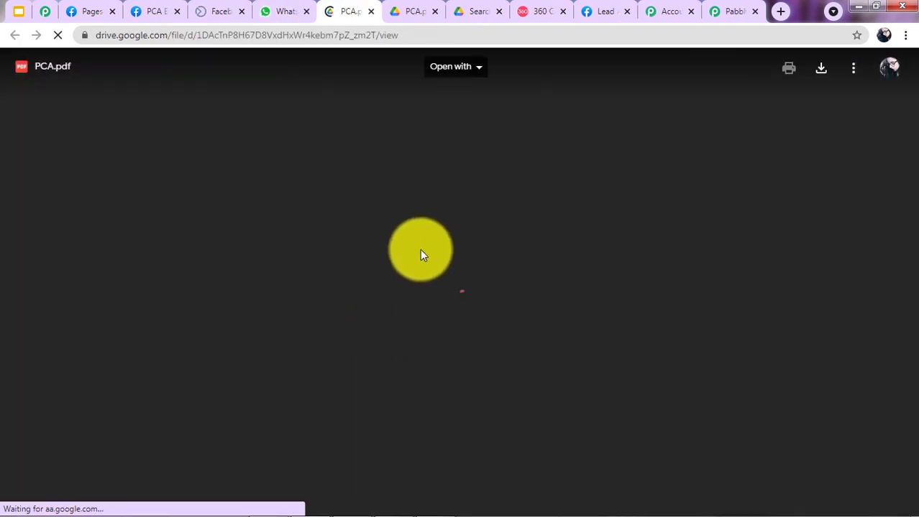
scroll(437, 212, "down", 5)
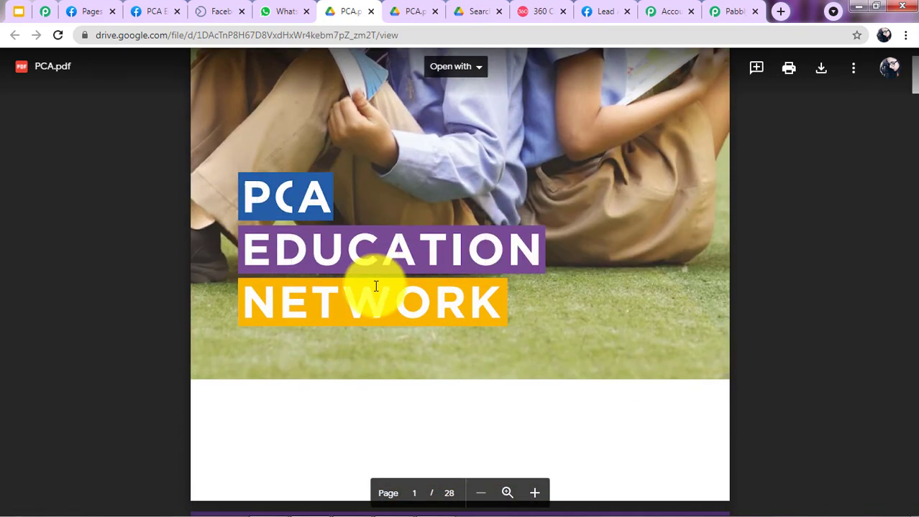
scroll(375, 286, "down", 10)
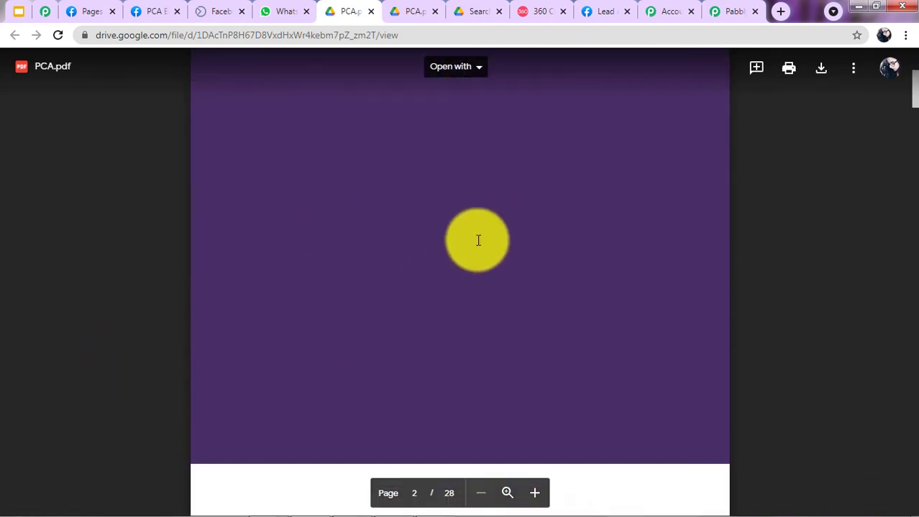
scroll(478, 240, "down", 6)
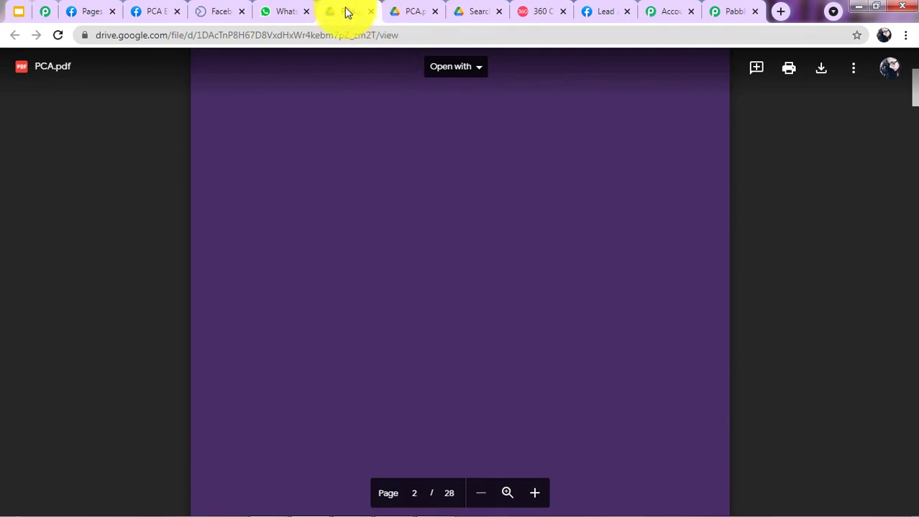
- Switch back to Pabbly Connect and collapse the Facebook Lead Ads trigger and WhatsApp action to review the whole workflow
left_click(732, 8)
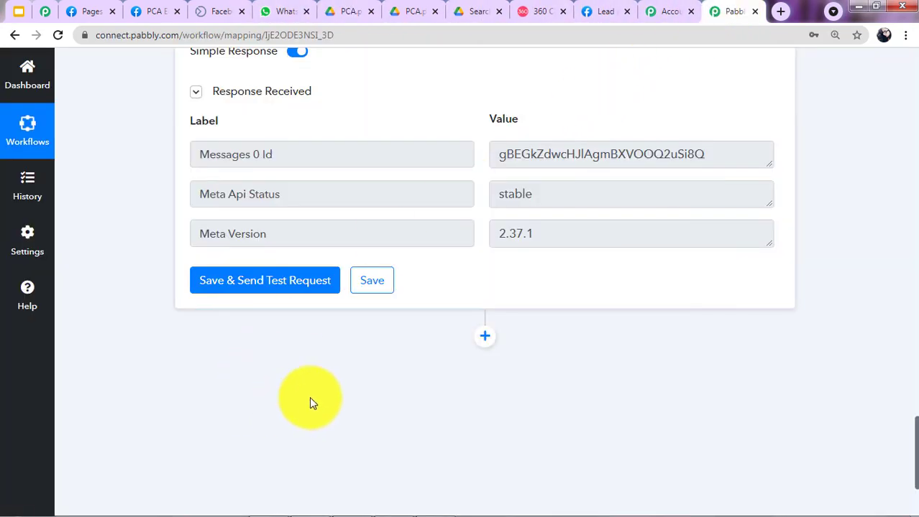
scroll(549, 194, "up", 15)
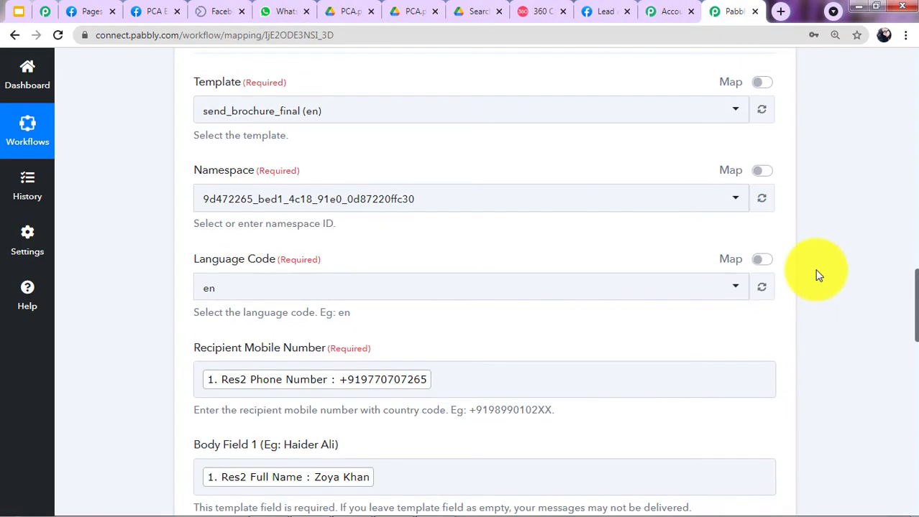
scroll(815, 275, "up", 3)
scroll(744, 213, "up", 4)
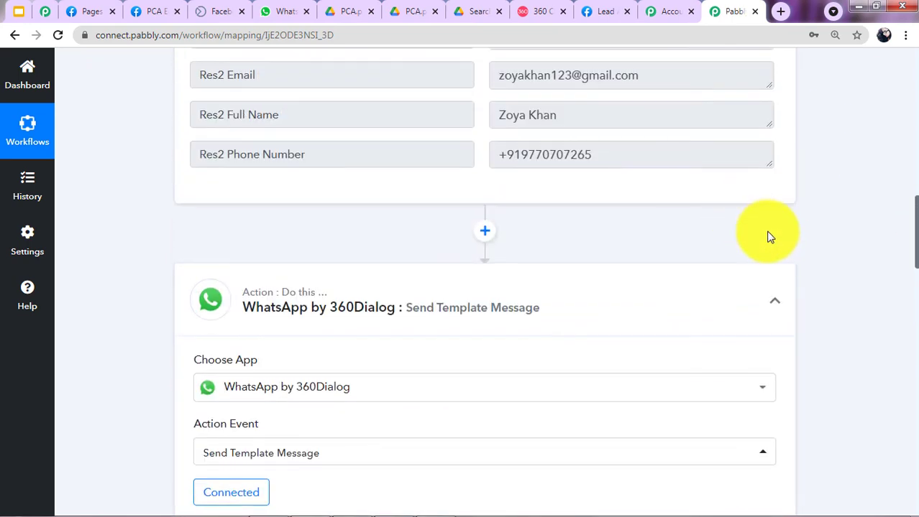
scroll(754, 108, "up", 7)
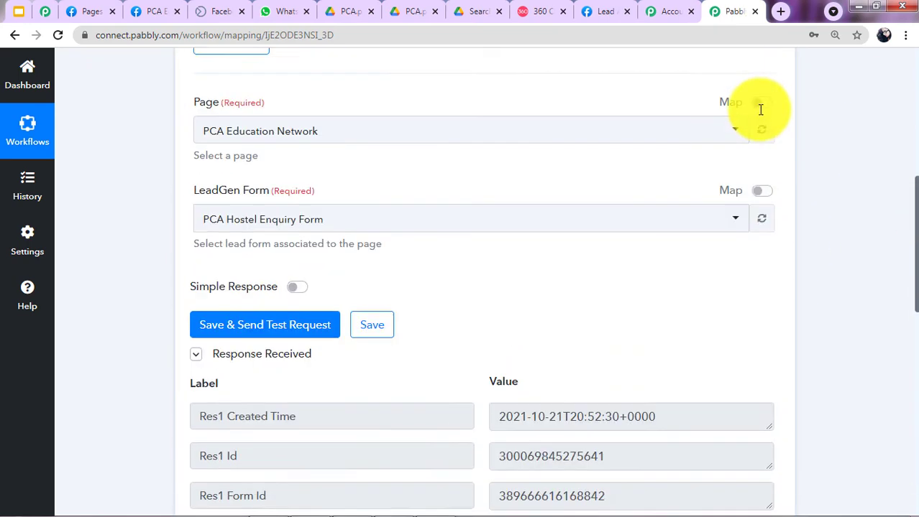
scroll(761, 110, "up", 5)
left_click(778, 190)
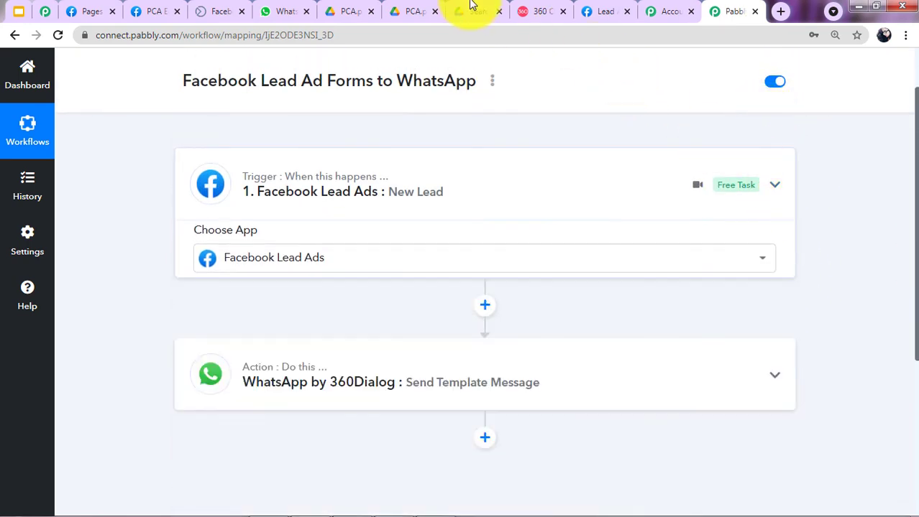
- Switch to Facebook Lead Ads Forms, start a new PCA Hostel Enquiry Form test and fill in the lead's email, full name and phone number
left_click(220, 10)
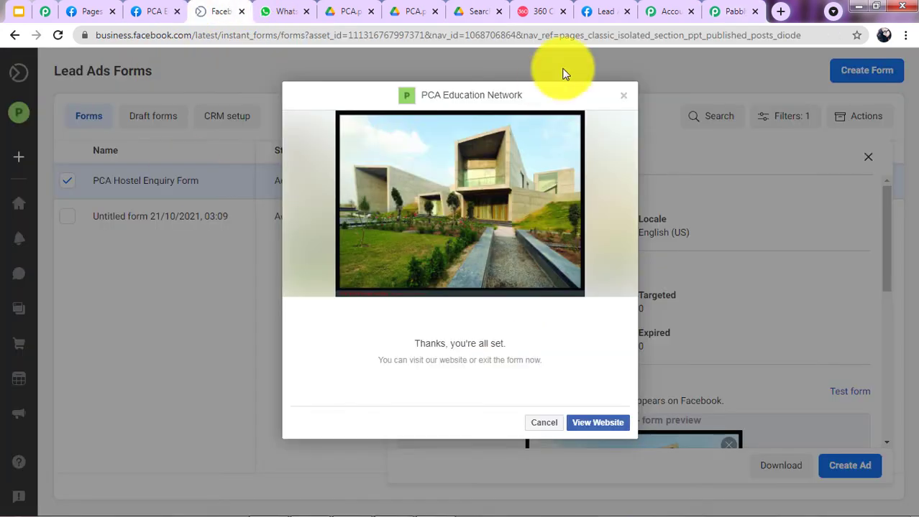
left_click(543, 430)
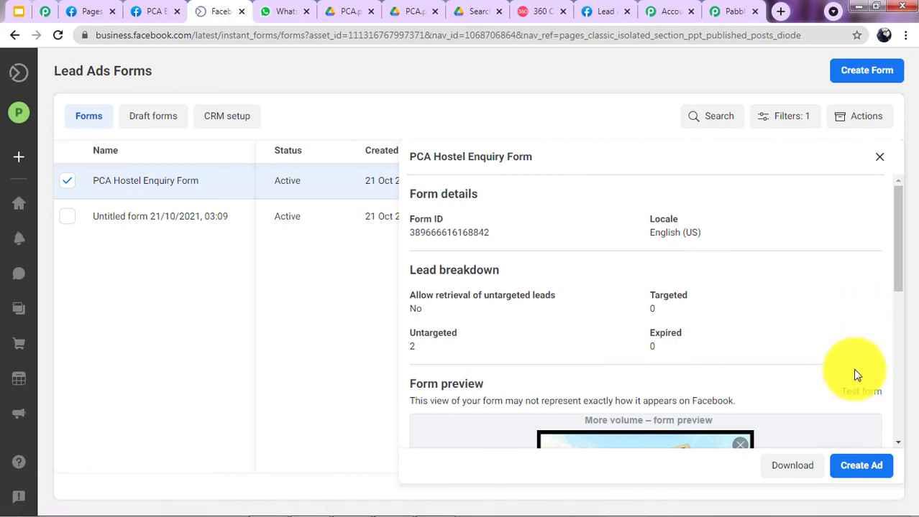
left_click(859, 391)
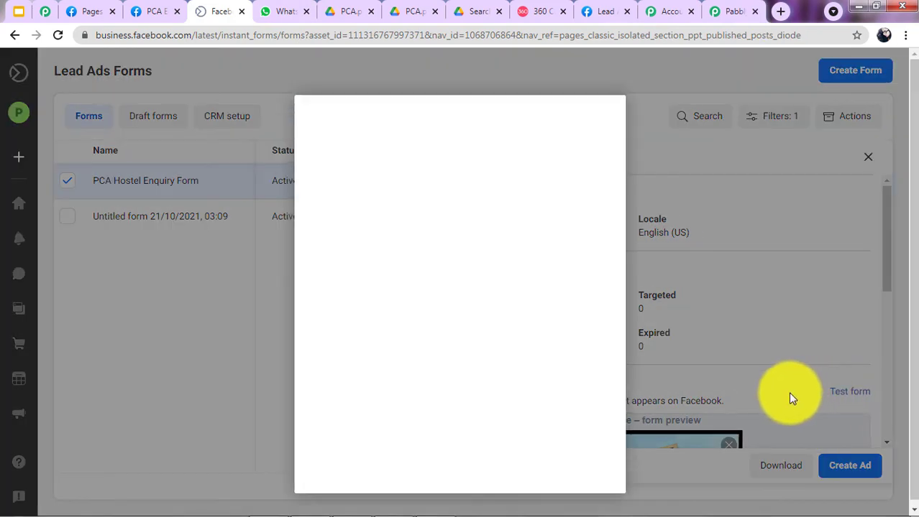
scroll(469, 244, "down", 1)
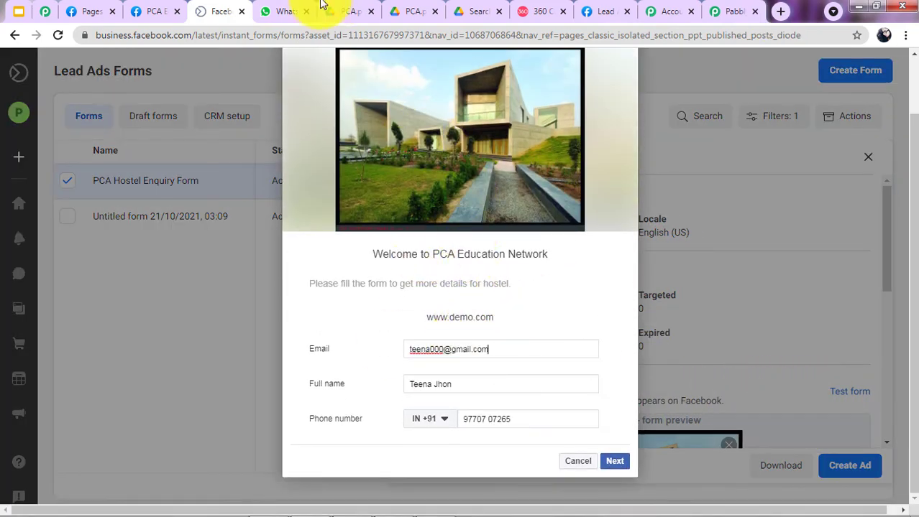
- Switch to WhatsApp Web to check the existing message and its recipient name, and return to the Facebook test form
left_click(281, 9)
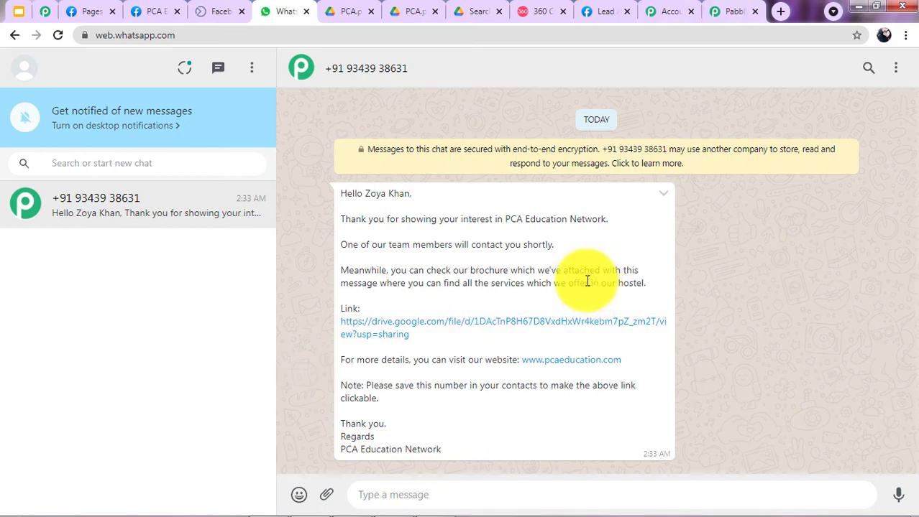
left_click_drag(366, 192, 444, 220)
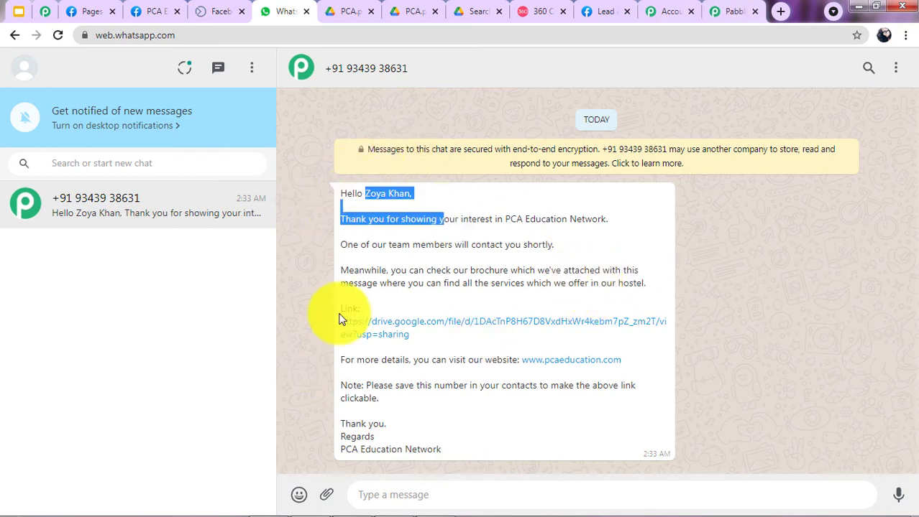
left_click(738, 216)
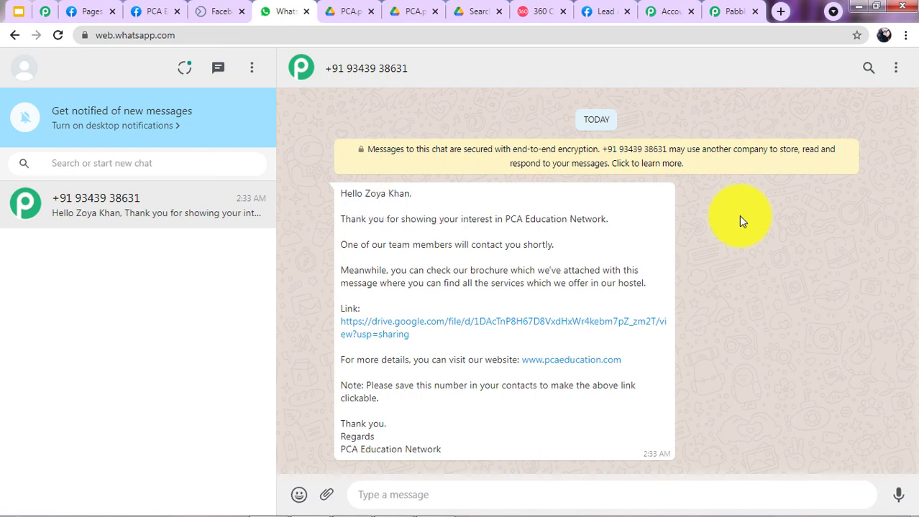
left_click(204, 6)
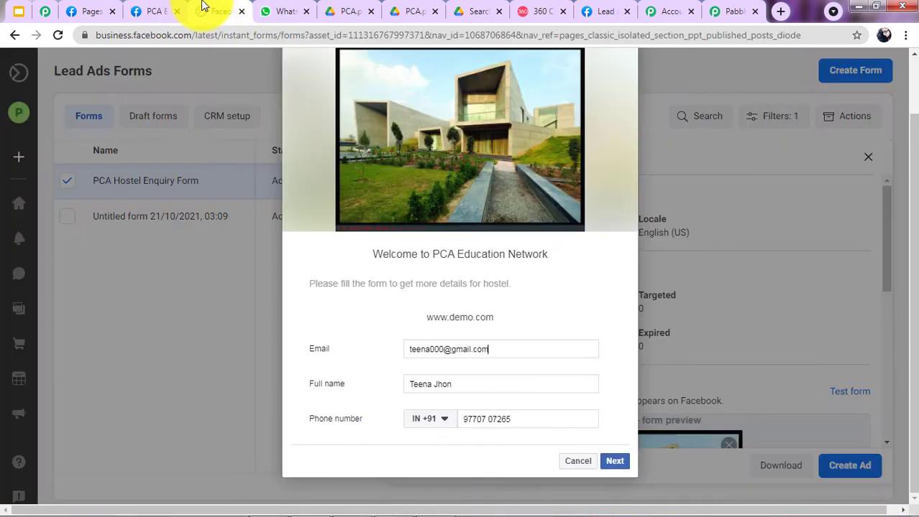
- Replace the email and full name in the PCA Hostel Enquiry Form test with a different lead's details
left_click_drag(523, 349, 453, 388)
key("BackSpace")
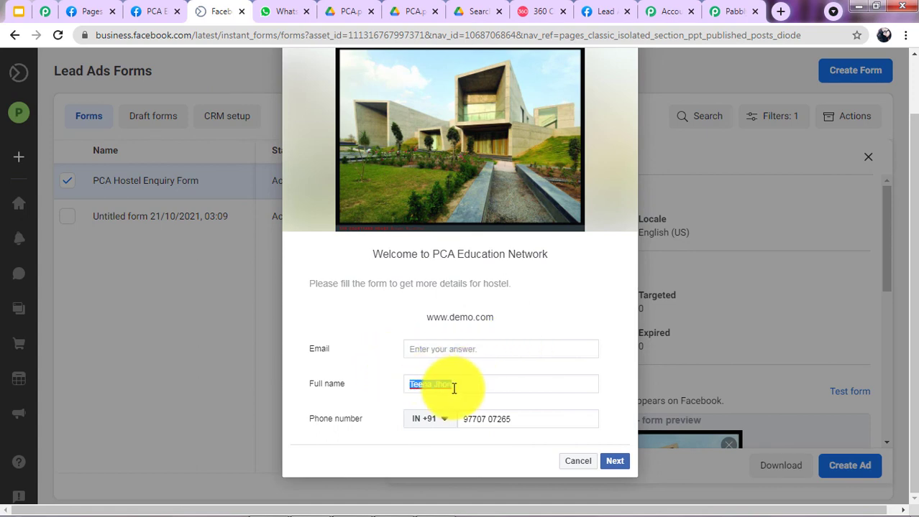
left_click(470, 351)
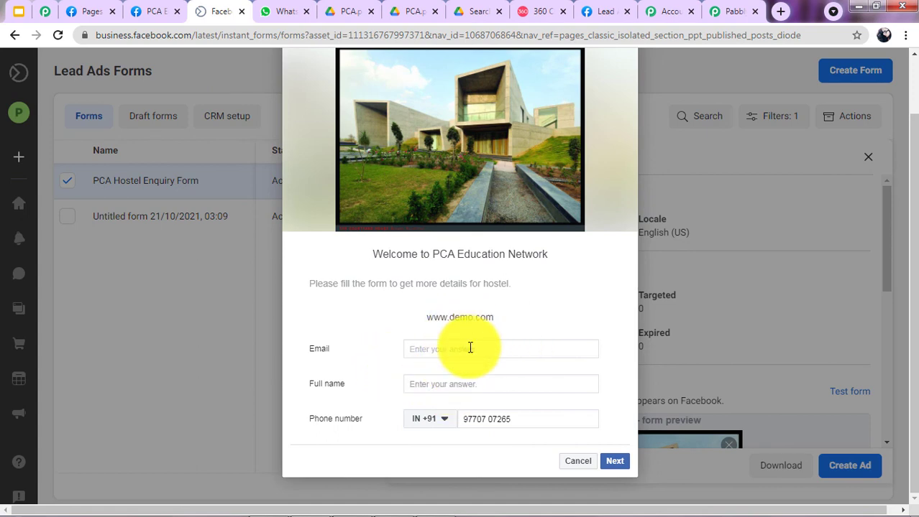
type("aa")
left_click(433, 398)
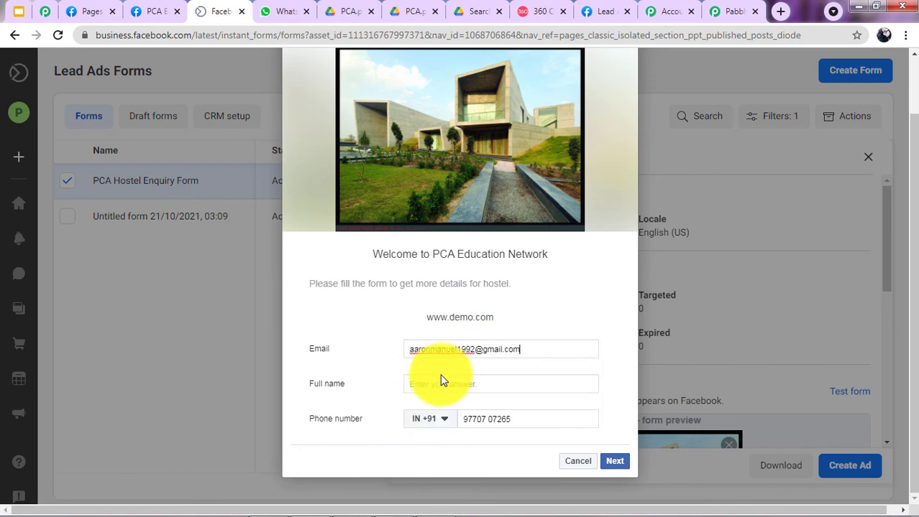
type("A")
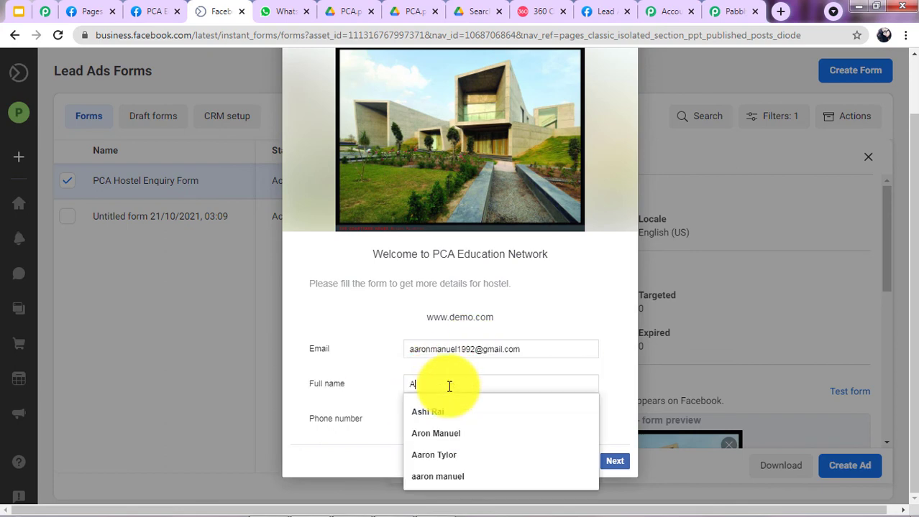
left_click(444, 431)
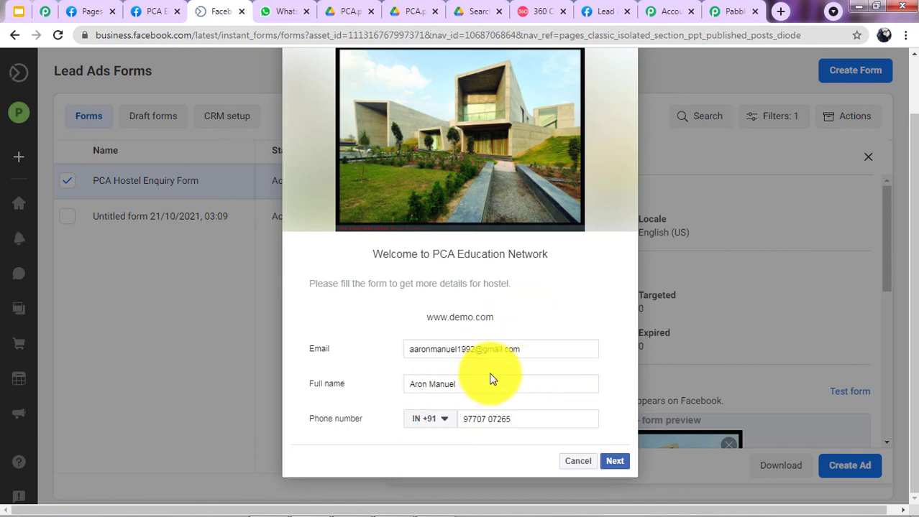
- Proceed to the terms page, submit the test lead and close the completed form
left_click(614, 461)
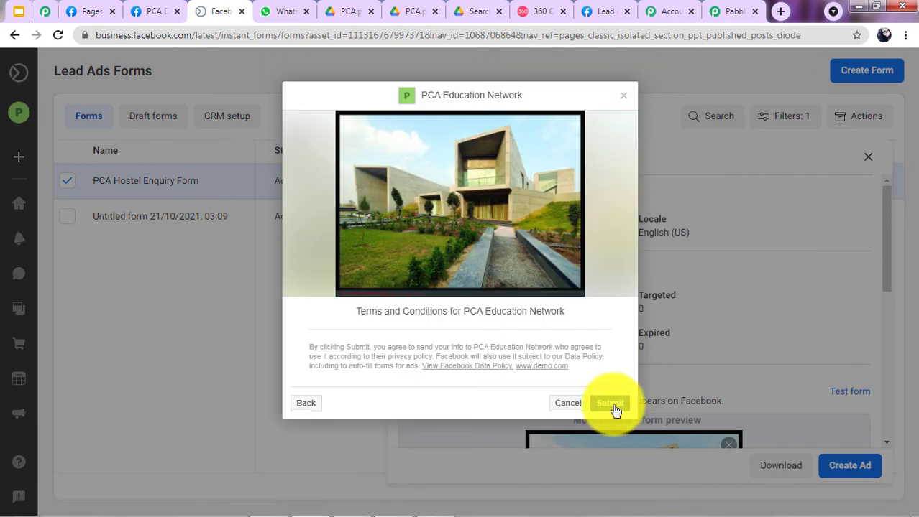
left_click(611, 405)
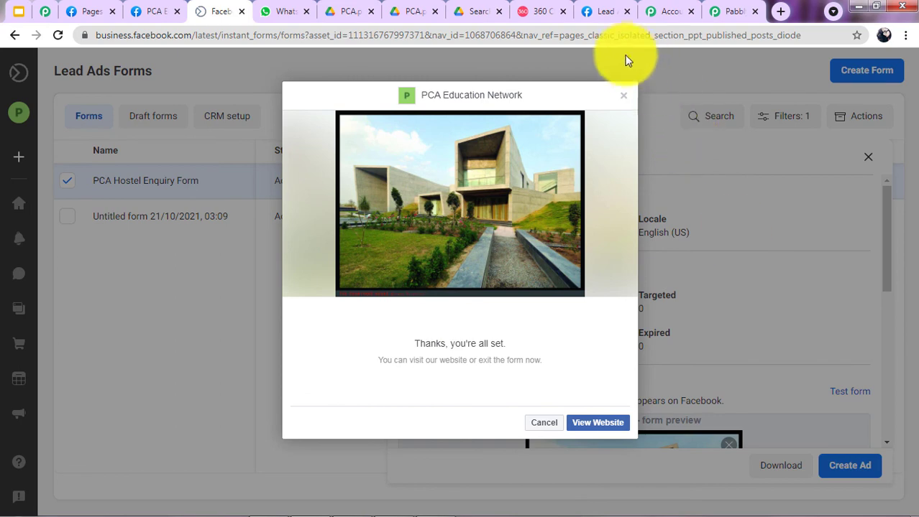
left_click(624, 105)
- Check WhatsApp Web for a new message, and switch to Pabbly Connect to inspect the Facebook Lead Ads trigger's response
left_click(282, 20)
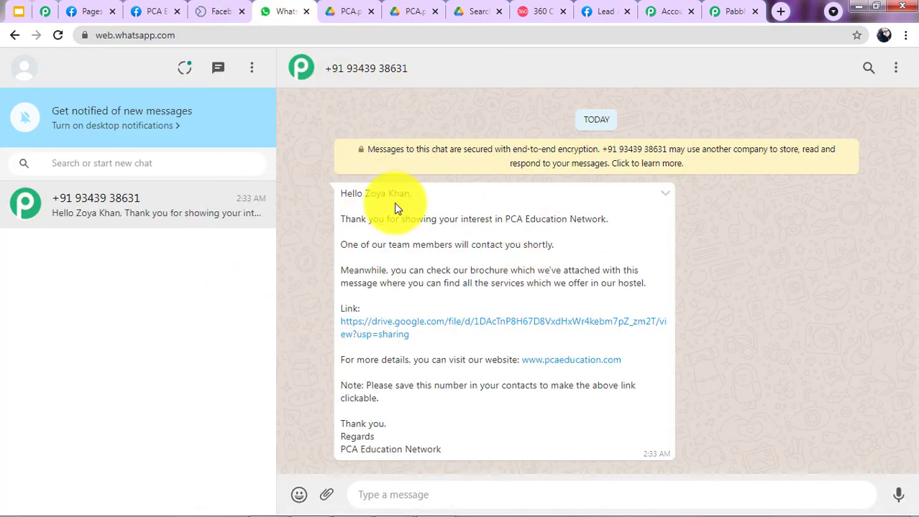
left_click(232, 10)
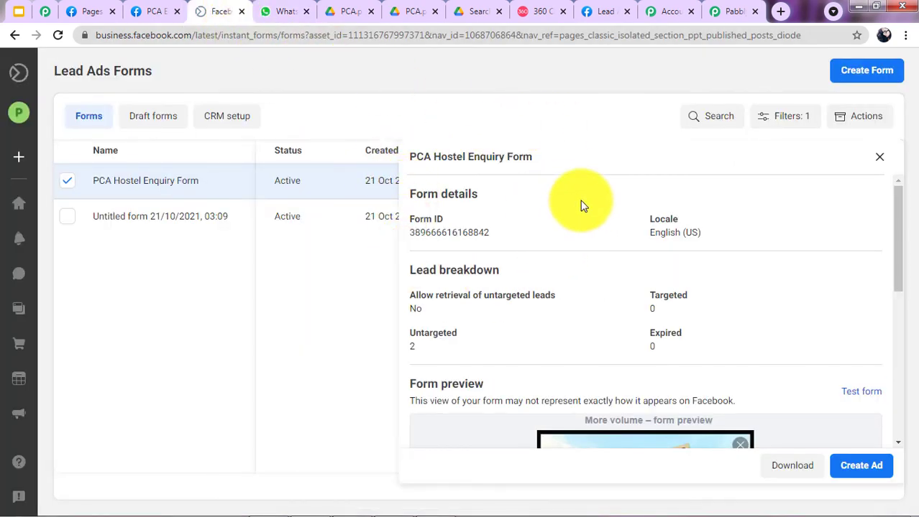
left_click(733, 11)
scroll(398, 165, "up", 2)
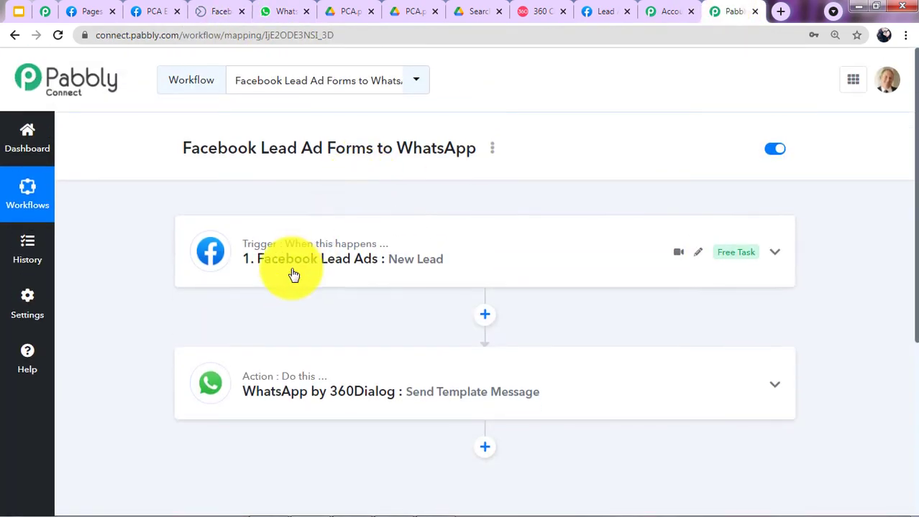
left_click(293, 273)
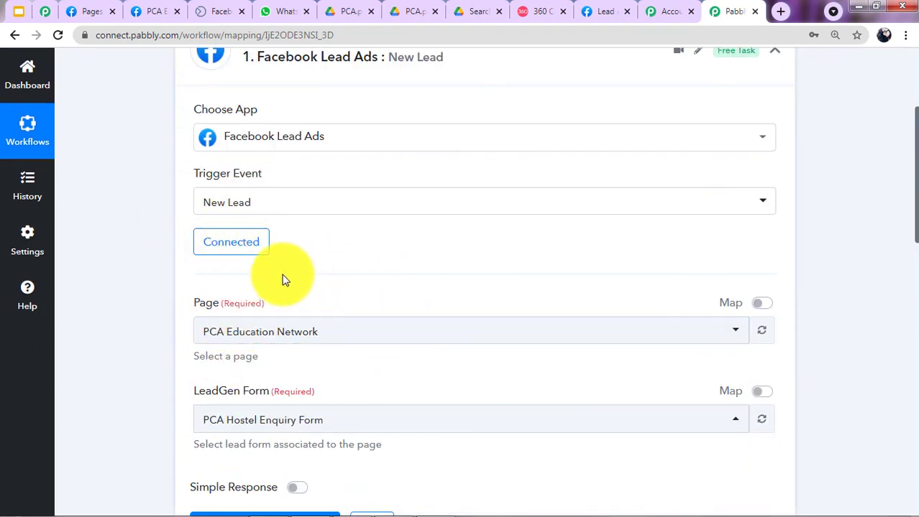
scroll(286, 368, "down", 1)
scroll(286, 364, "down", 2)
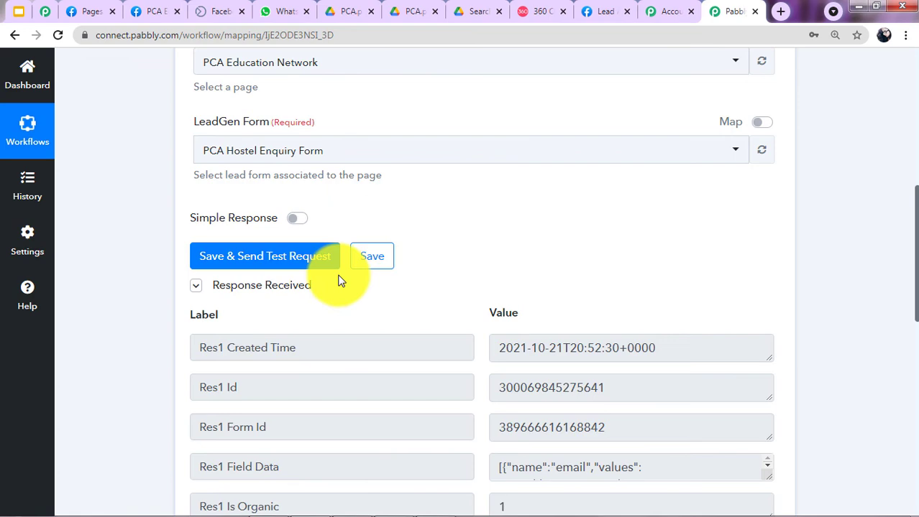
- Recheck WhatsApp Web for the message, return to Facebook Lead Ads Forms and close the PCA Hostel Enquiry Form details
left_click(263, 7)
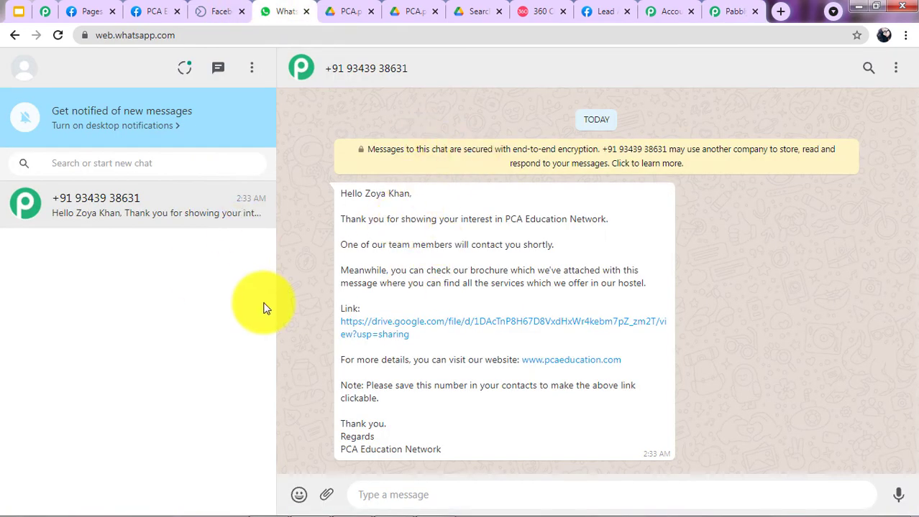
left_click(225, 9)
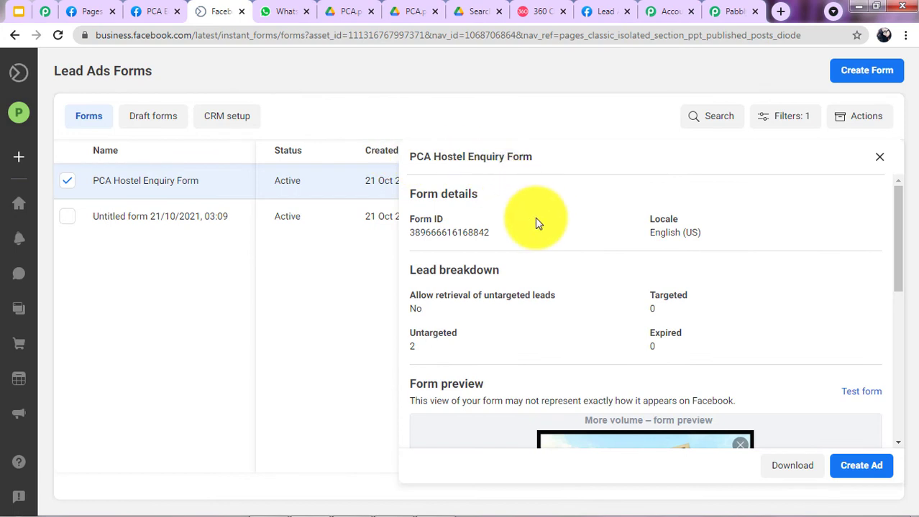
key("Escape")
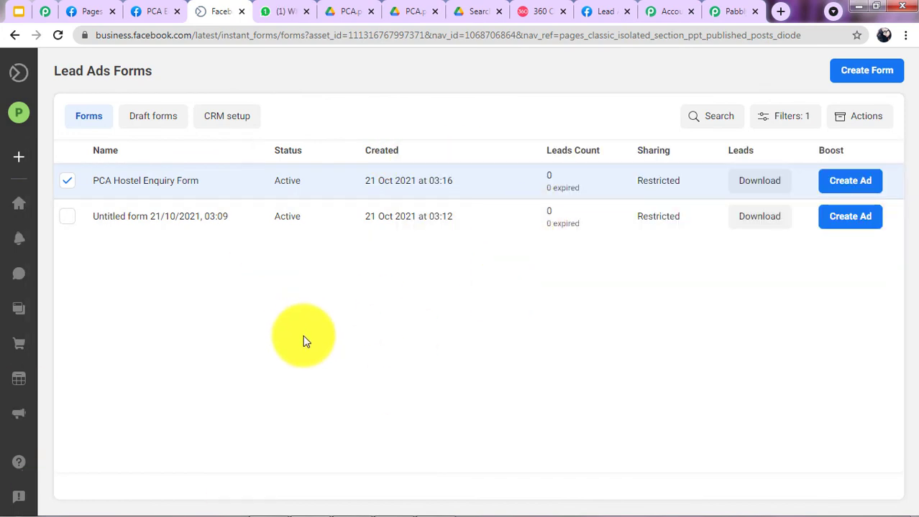
- Switch to WhatsApp Web, open the unread template message and follow its Drive link to browse the PCA.pdf brochure
left_click(276, 8)
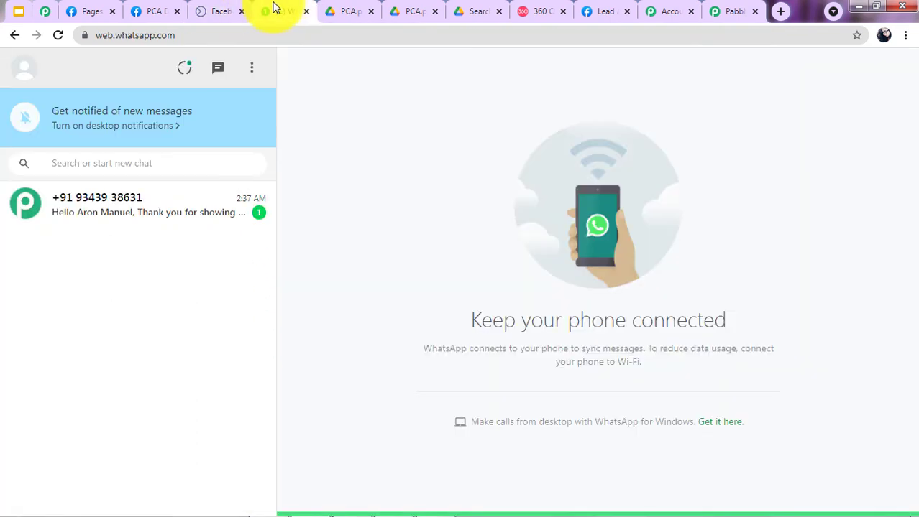
left_click(123, 217)
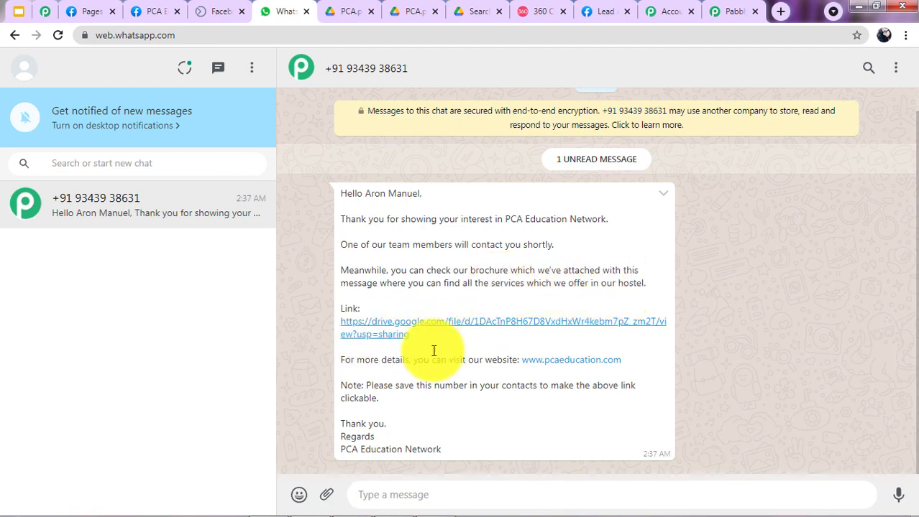
left_click(402, 328)
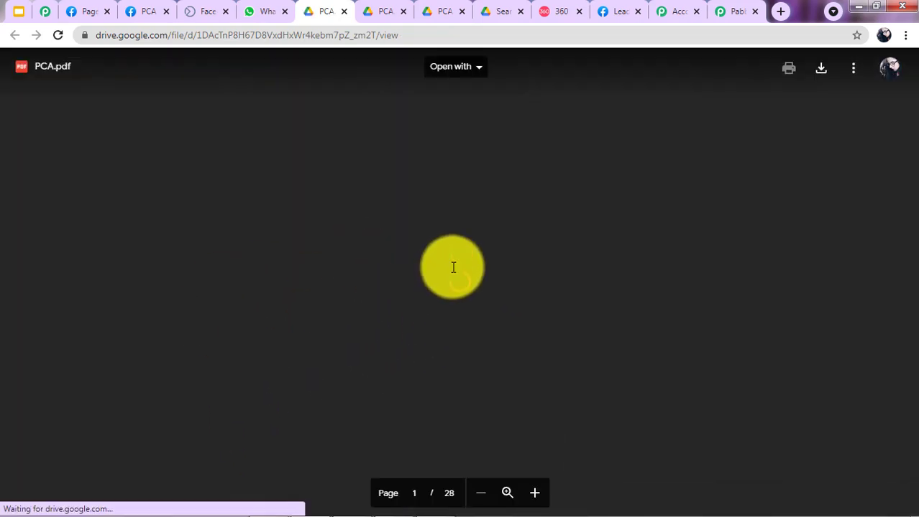
scroll(362, 374, "down", 10)
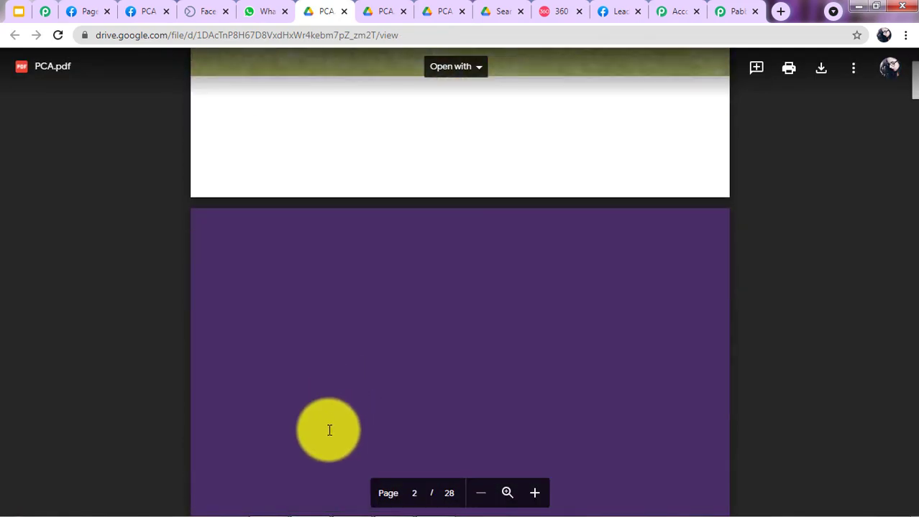
scroll(363, 377, "down", 5)
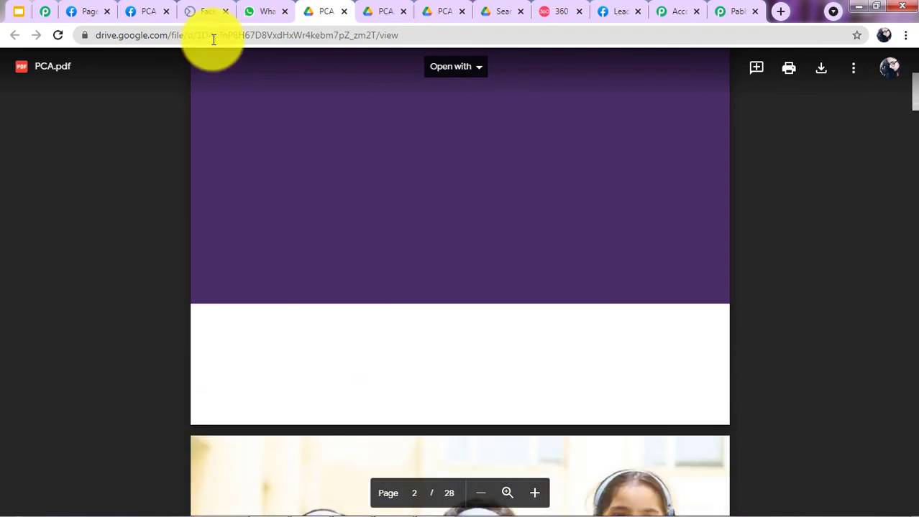
- Return to Pabbly Connect via Facebook Lead Ads Forms, review the lead data received by the Facebook Lead Ads trigger and collapse it
left_click(201, 11)
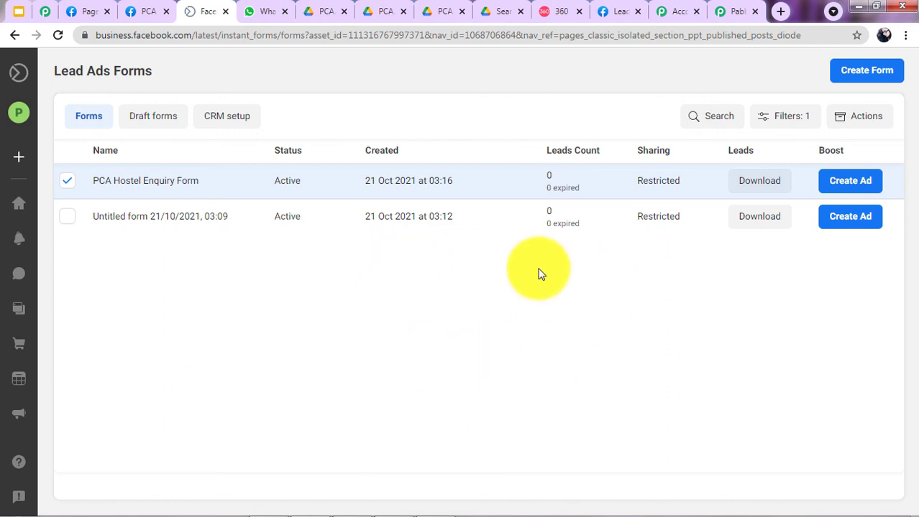
left_click(723, 9)
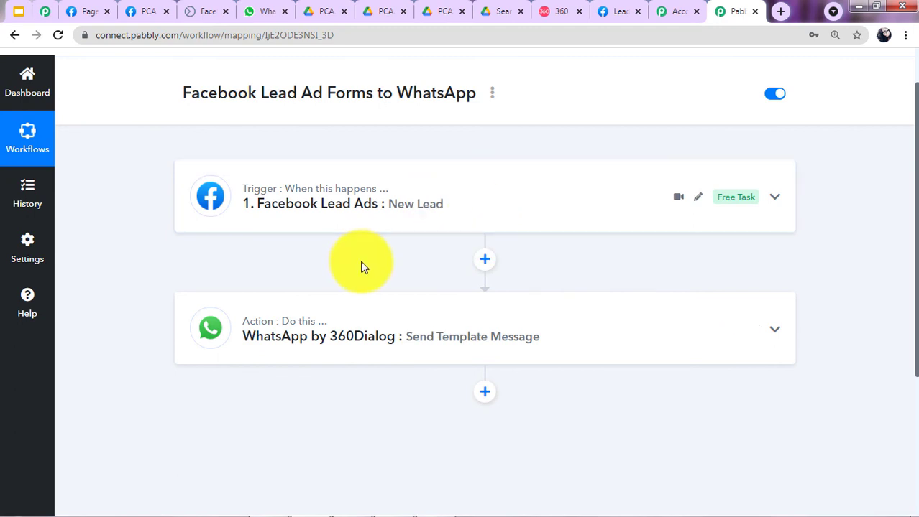
left_click(280, 202)
scroll(215, 338, "down", 1)
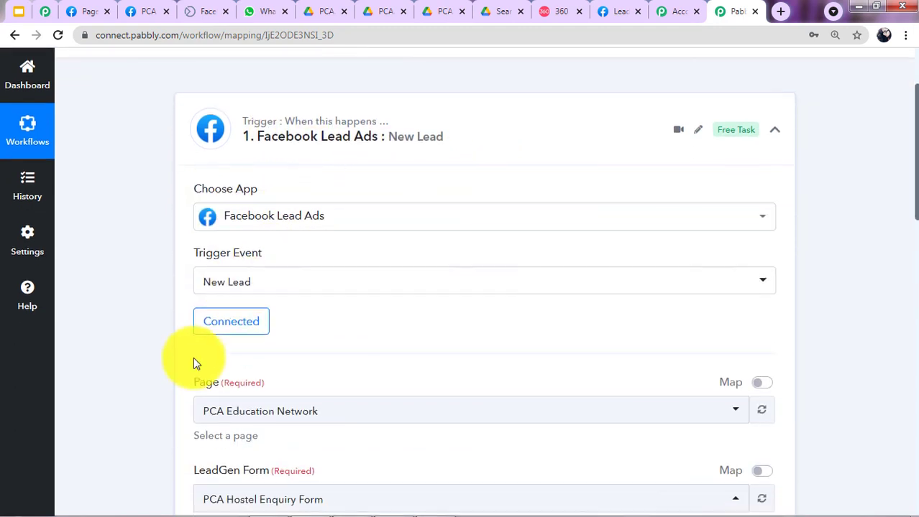
scroll(194, 363, "down", 2)
scroll(672, 402, "down", 4)
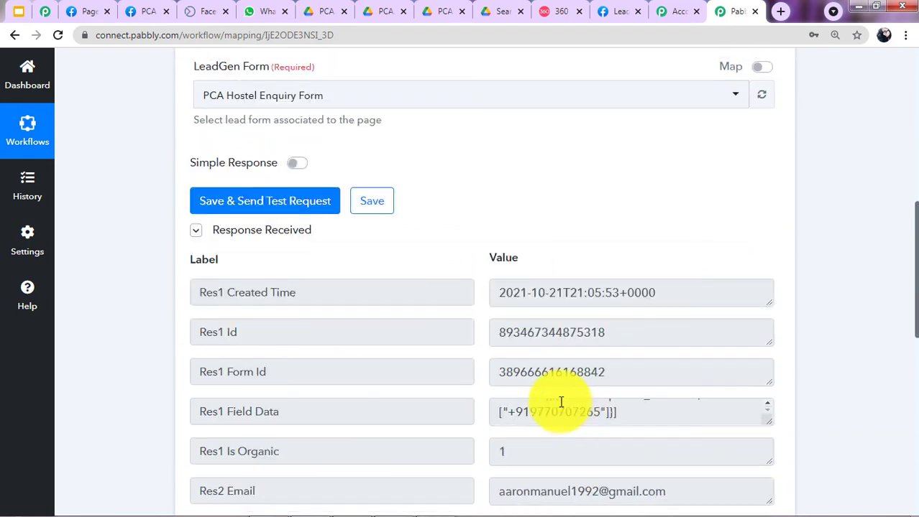
scroll(705, 342, "up", 7)
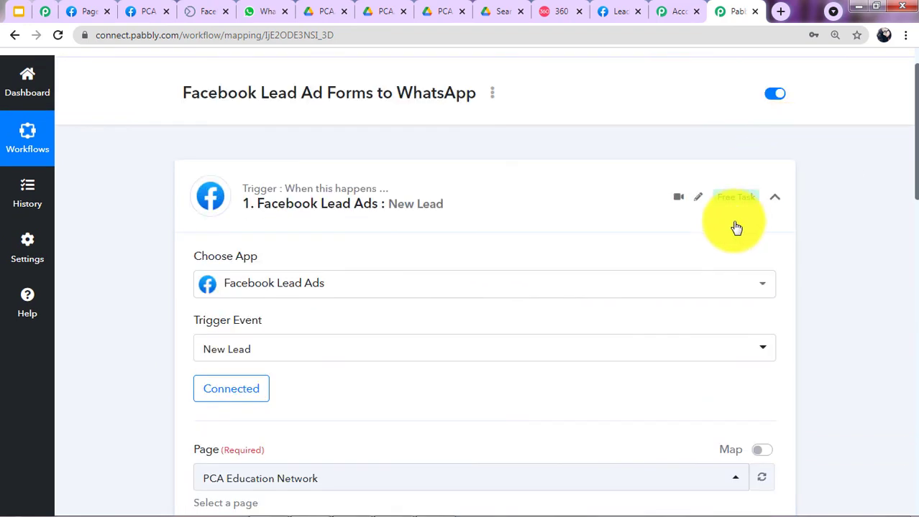
left_click(775, 197)
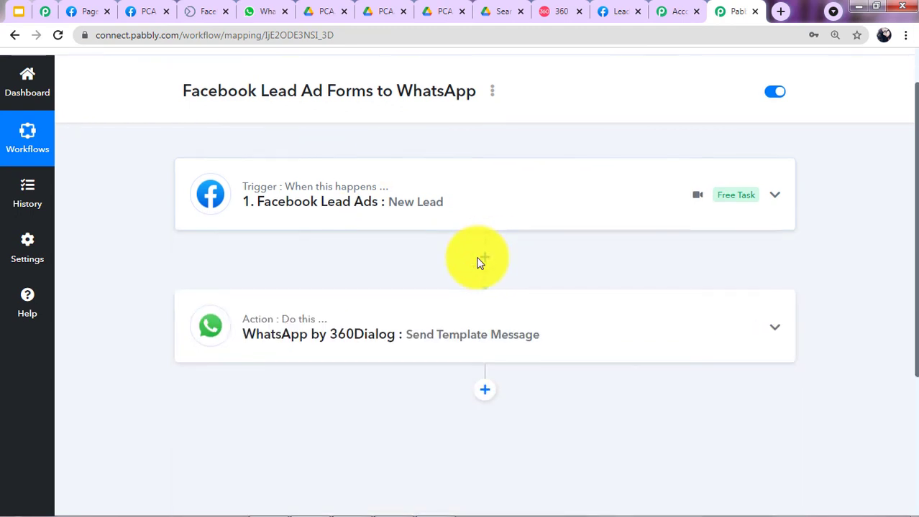
- Expand the WhatsApp by 360Dialog action, review its Send Template Message settings and collapse it to show the whole workflow
scroll(480, 263, "down", 1)
left_click(327, 277)
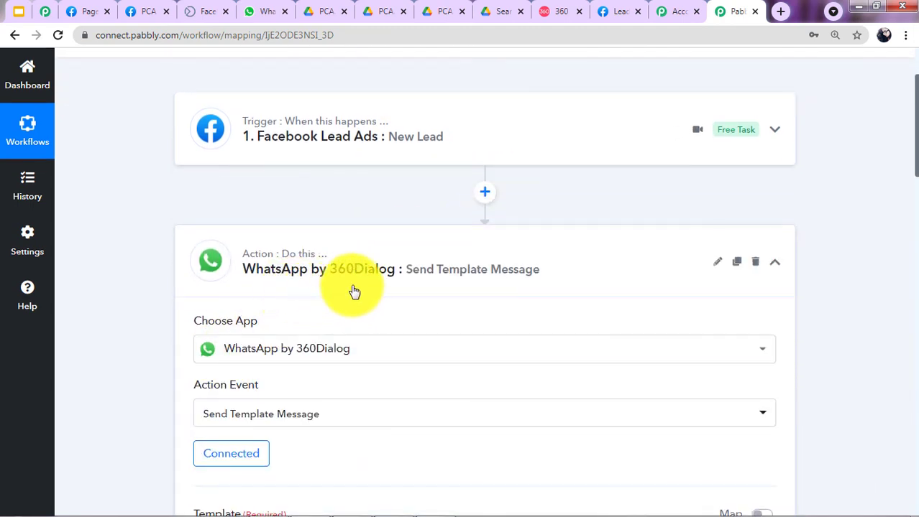
scroll(356, 293, "down", 2)
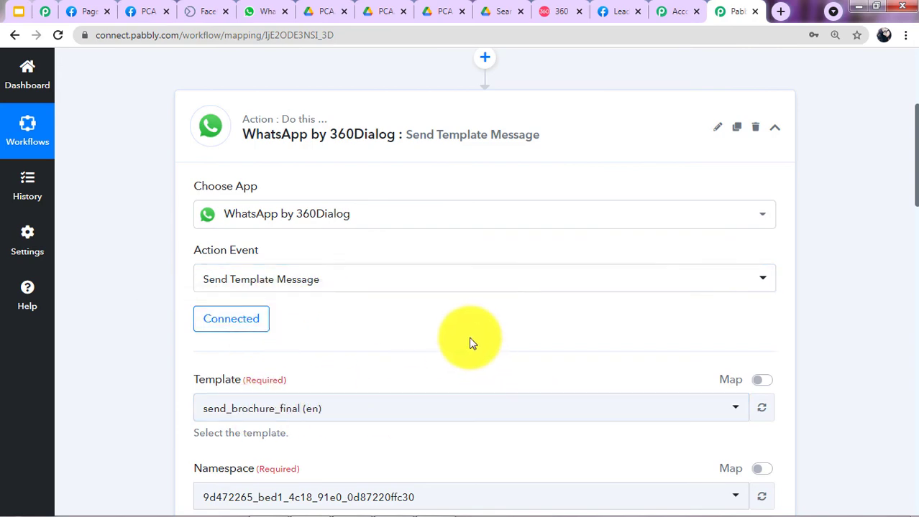
scroll(656, 369, "down", 5)
scroll(703, 294, "up", 7)
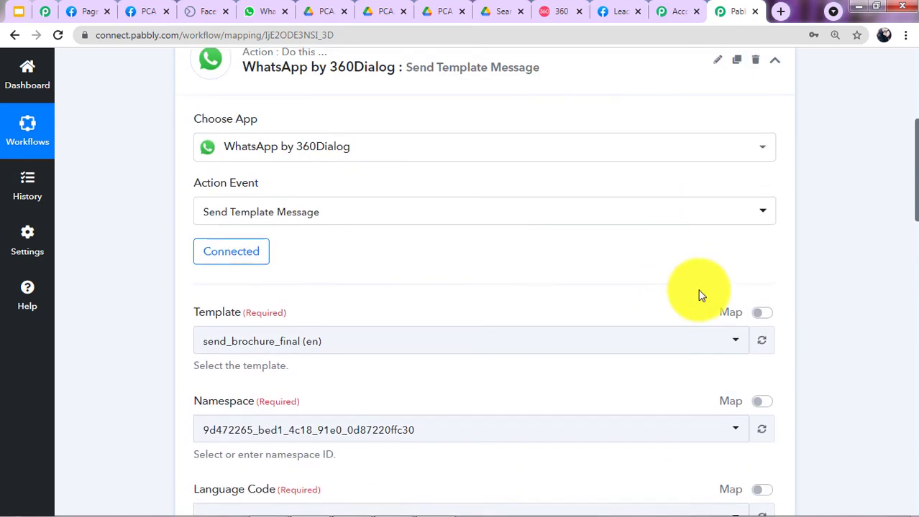
left_click(774, 329)
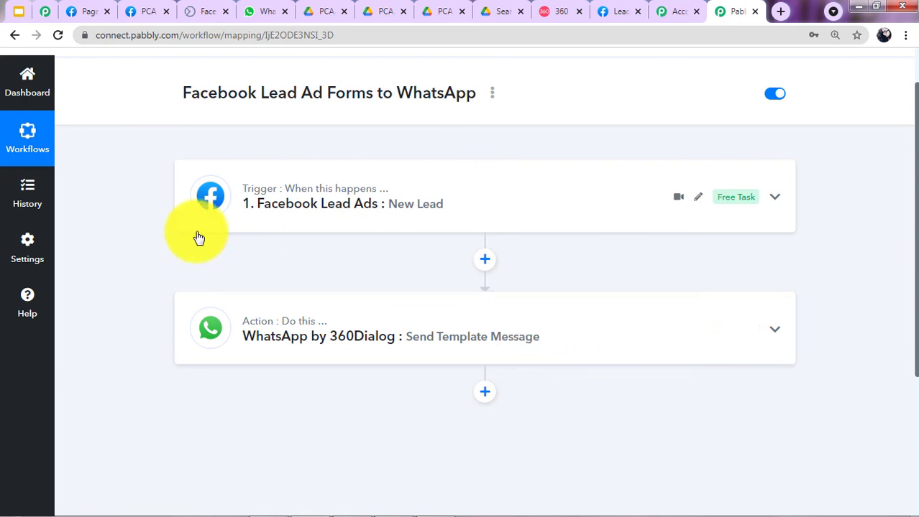
scroll(200, 238, "up", 1)
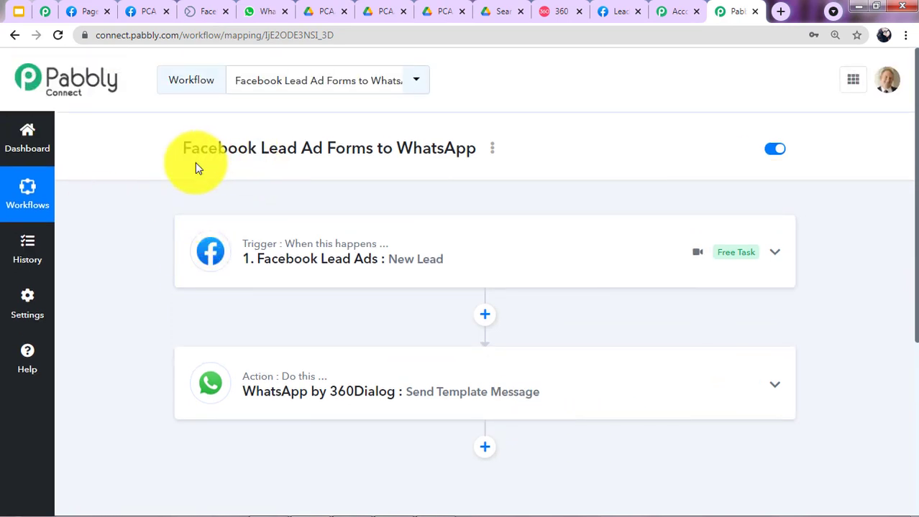